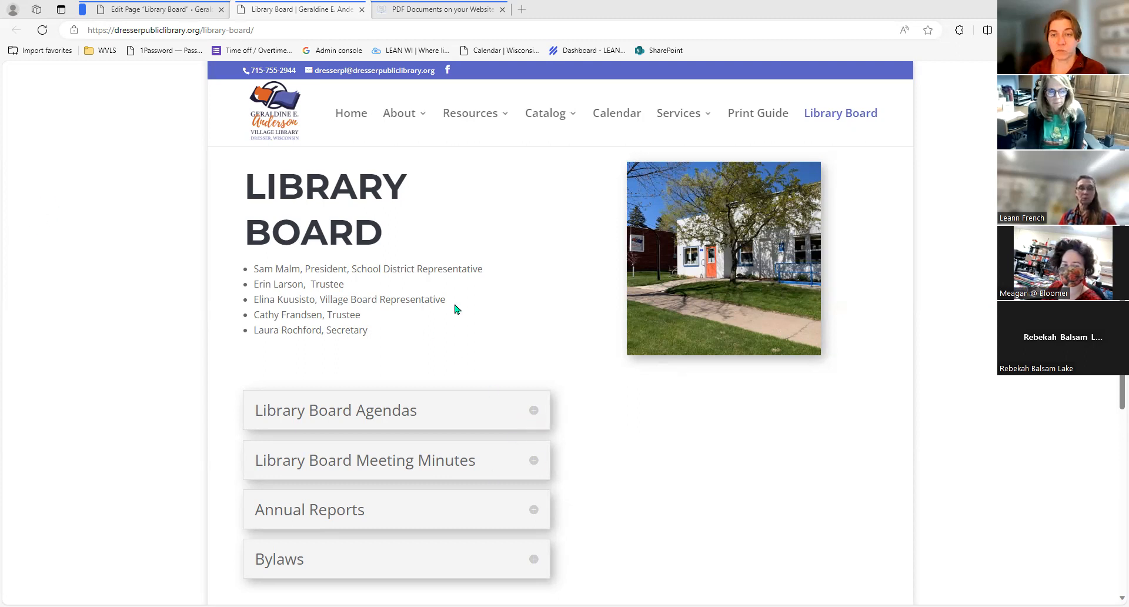
- Expand the Library Board Agendas toggle on the public Library Board page, review the 2023 agenda links, and collapse it
click(534, 410)
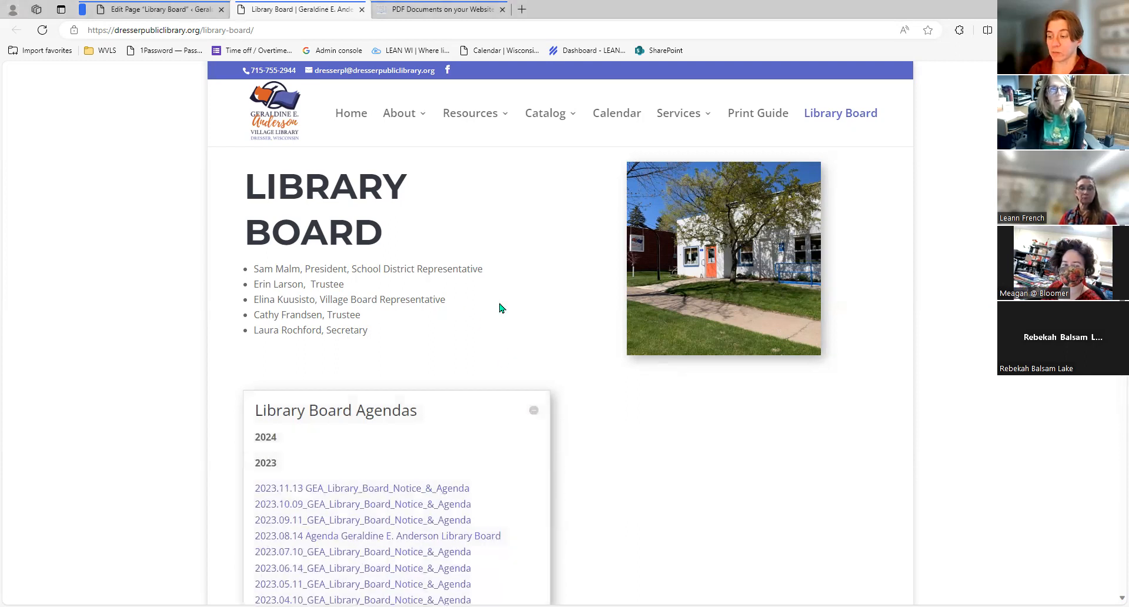
scroll(459, 490, down, 2)
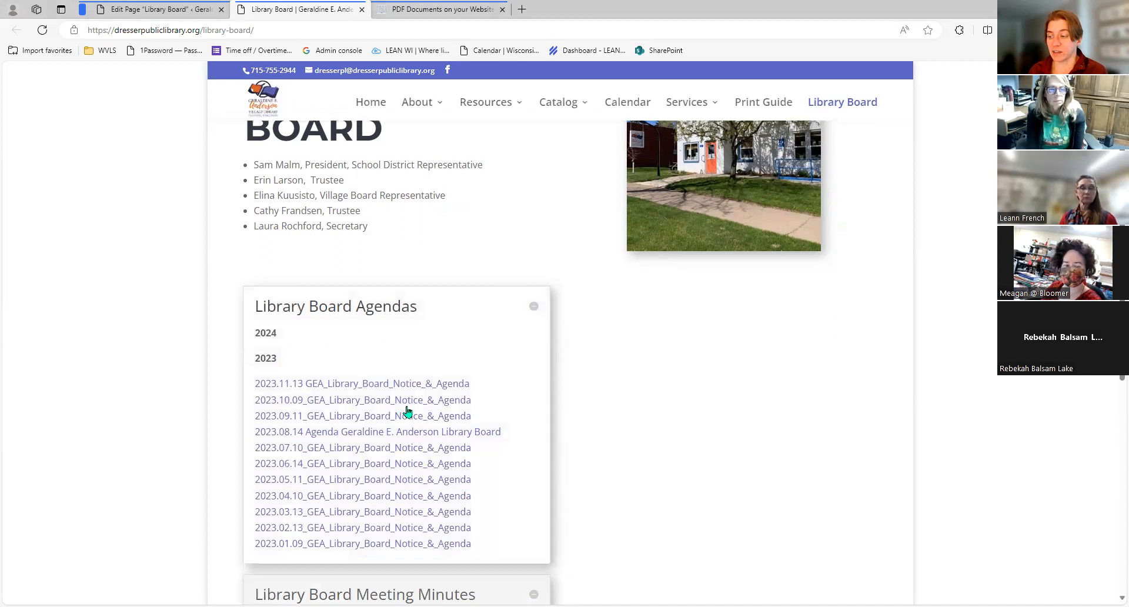
scroll(306, 380, down, 1)
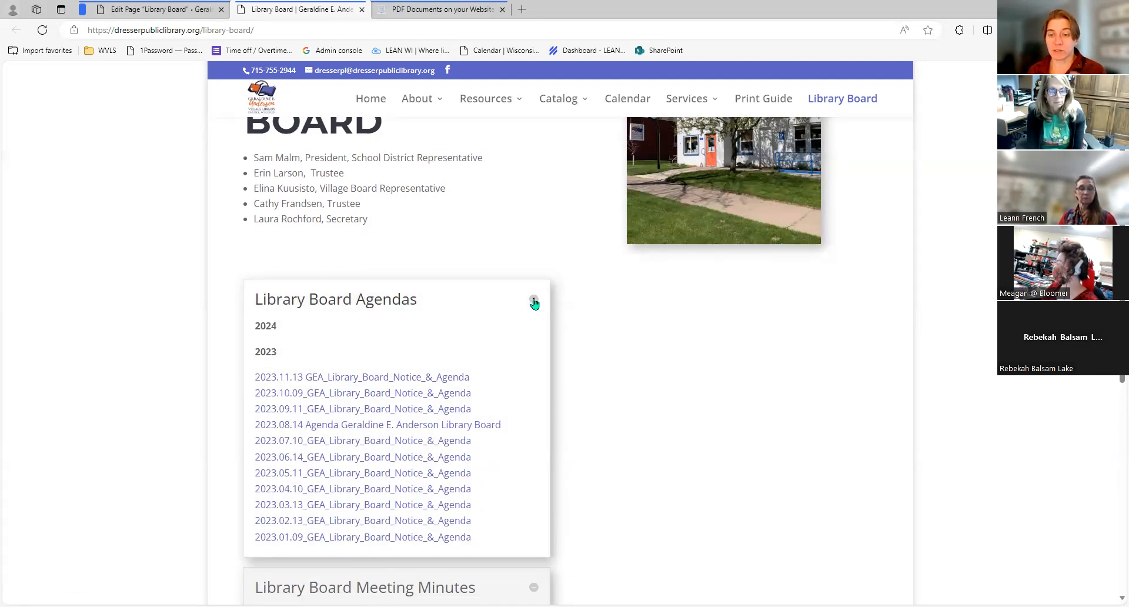
click(534, 302)
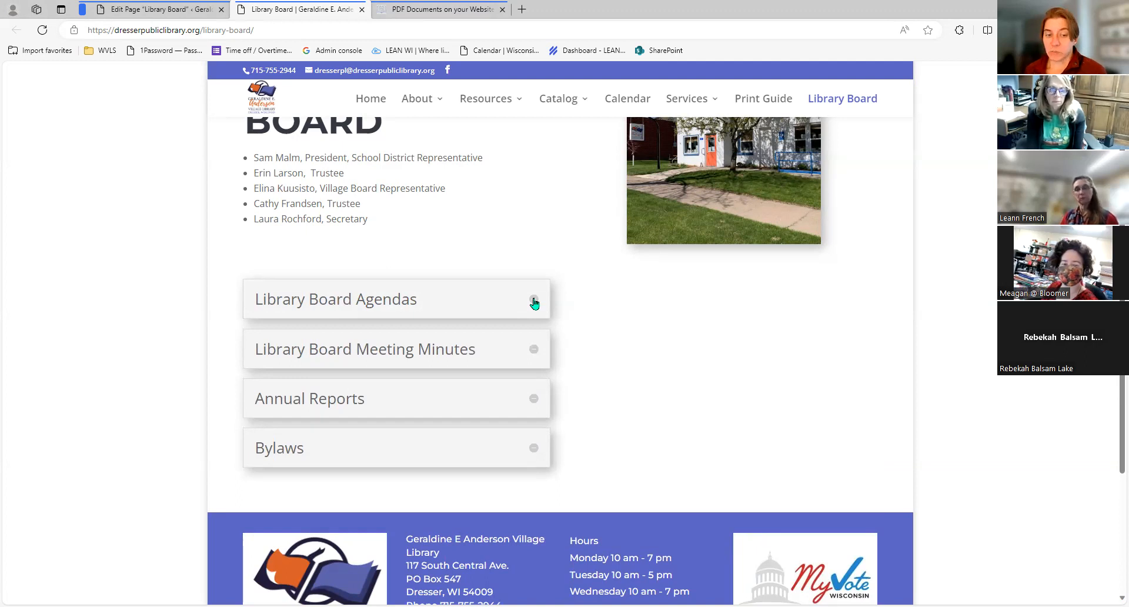
- Switch to the PDF Documents on your Website training page and look through its tutorial topics
click(406, 10)
click(358, 30)
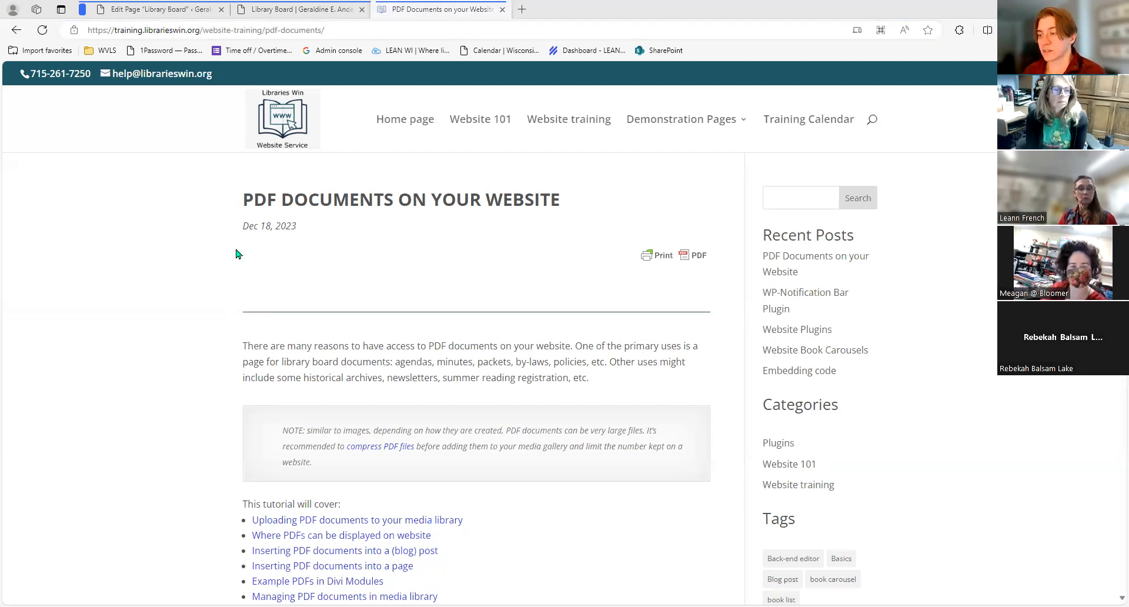
scroll(238, 254, down, 4)
scroll(238, 254, down, 3)
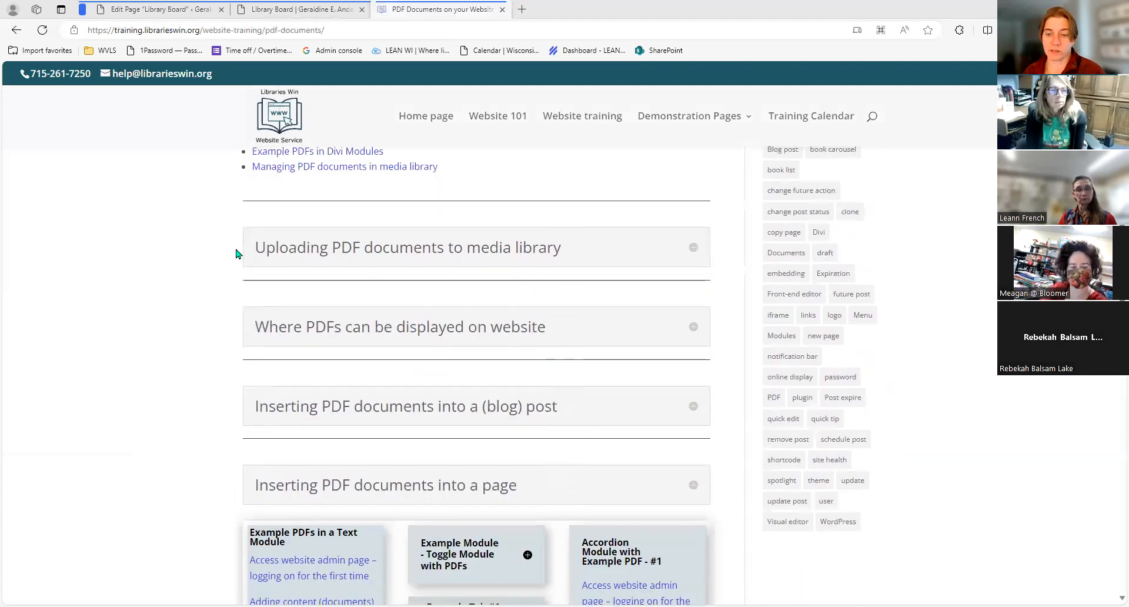
scroll(238, 253, up, 3)
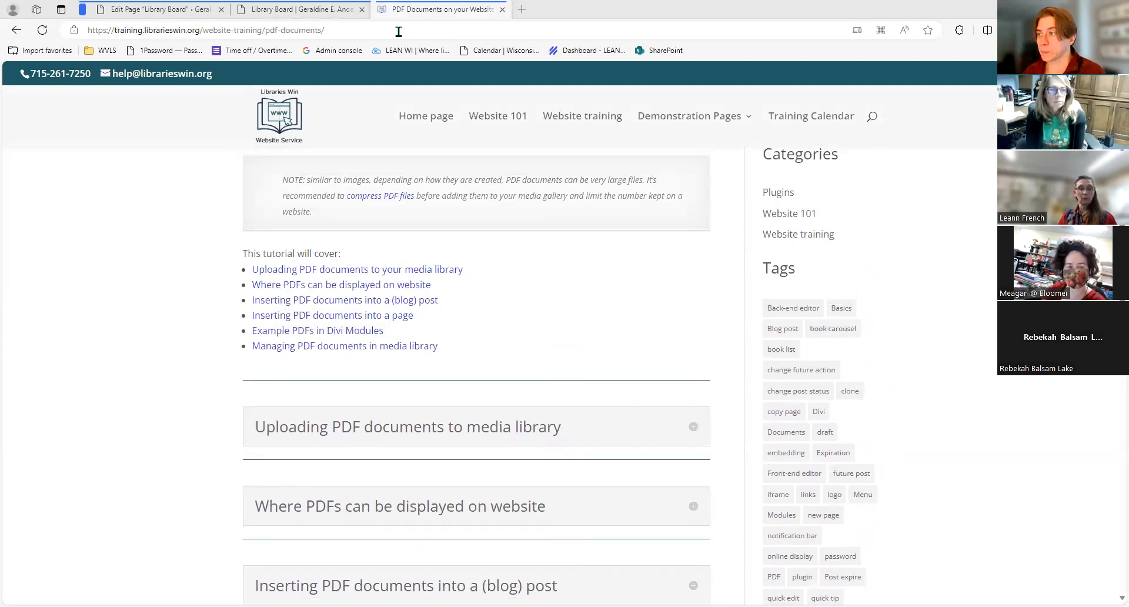
- Return to the public Library Board page and check the contents of the Agendas, Meeting Minutes, Annual Reports and Bylaws toggles
click(327, 15)
scroll(184, 269, up, 2)
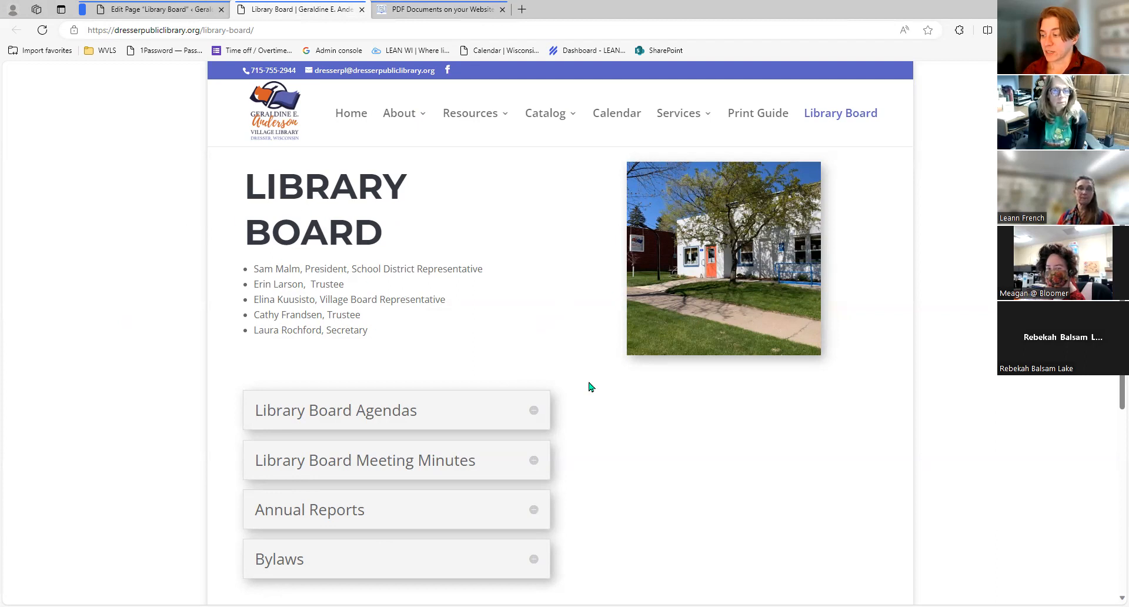
scroll(591, 386, down, 2)
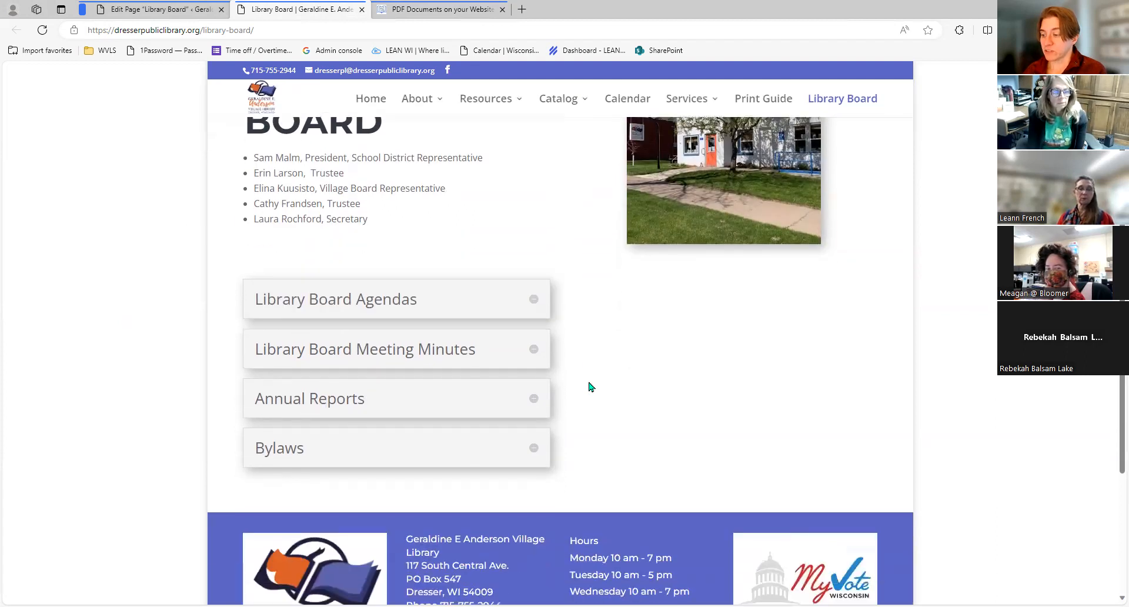
click(533, 301)
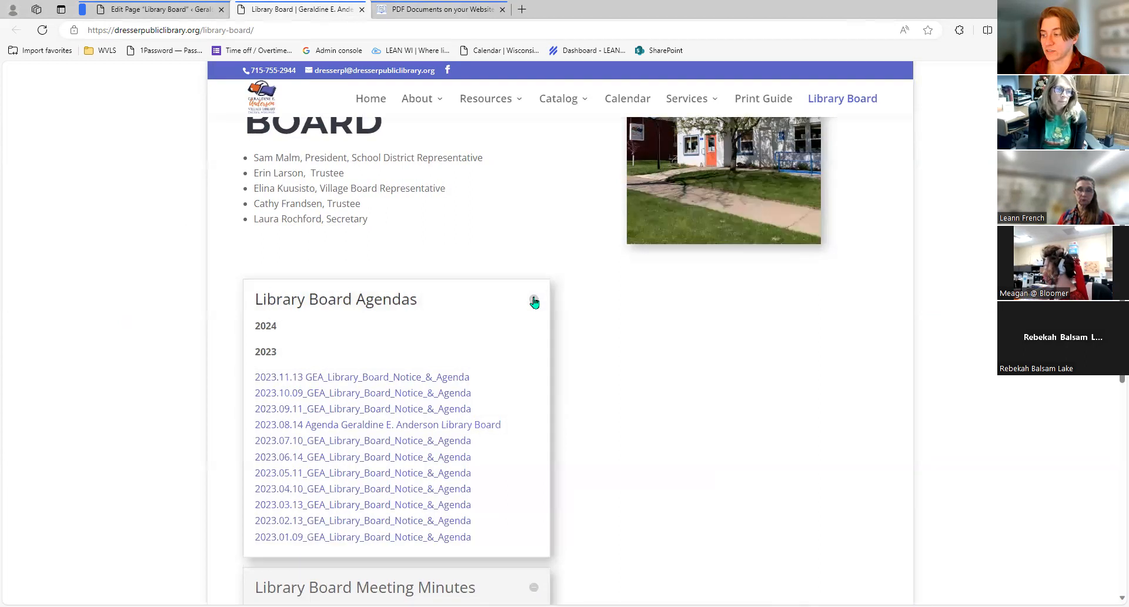
click(533, 299)
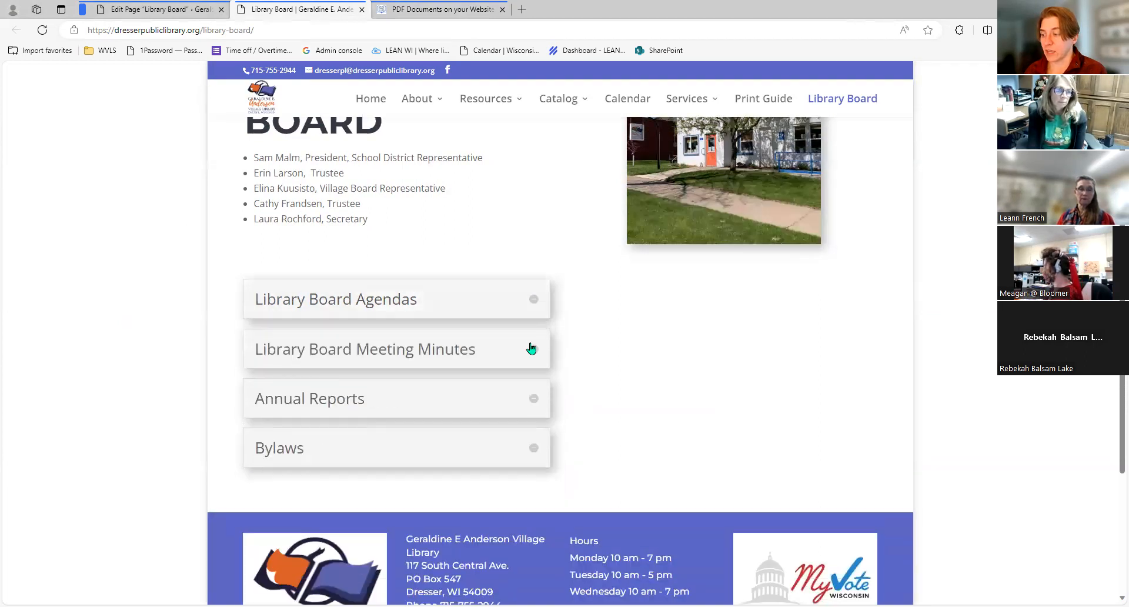
click(533, 352)
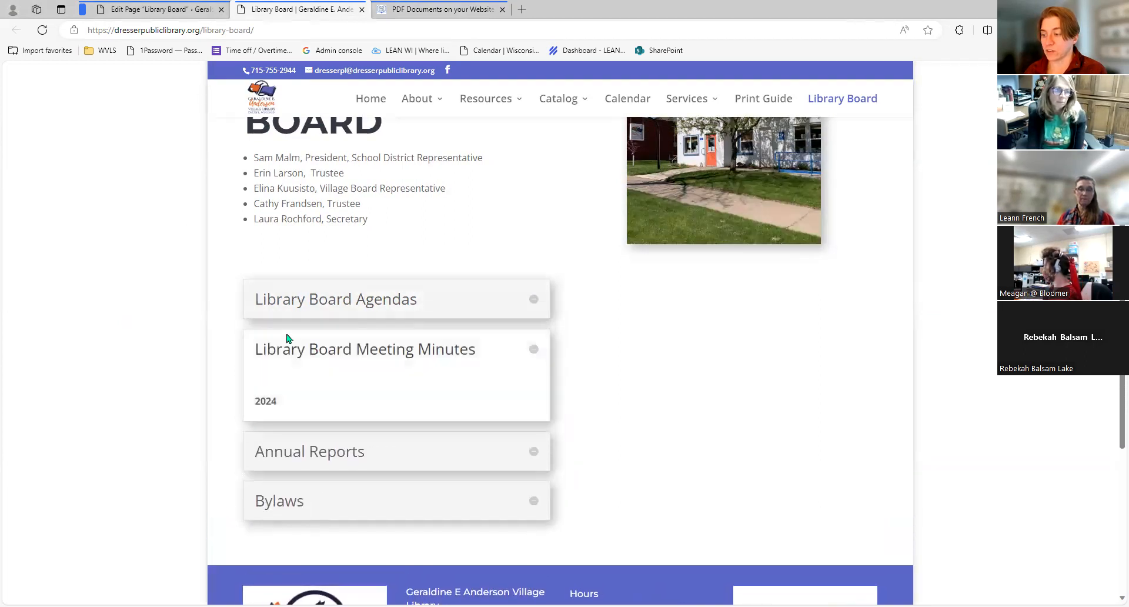
click(532, 351)
click(534, 400)
click(535, 450)
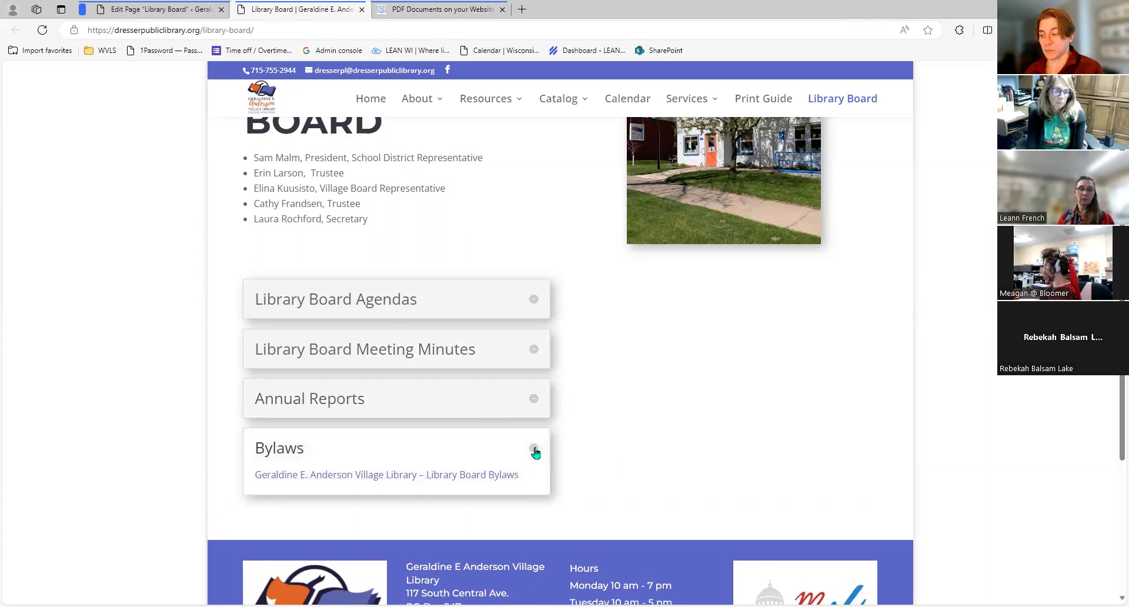
click(534, 450)
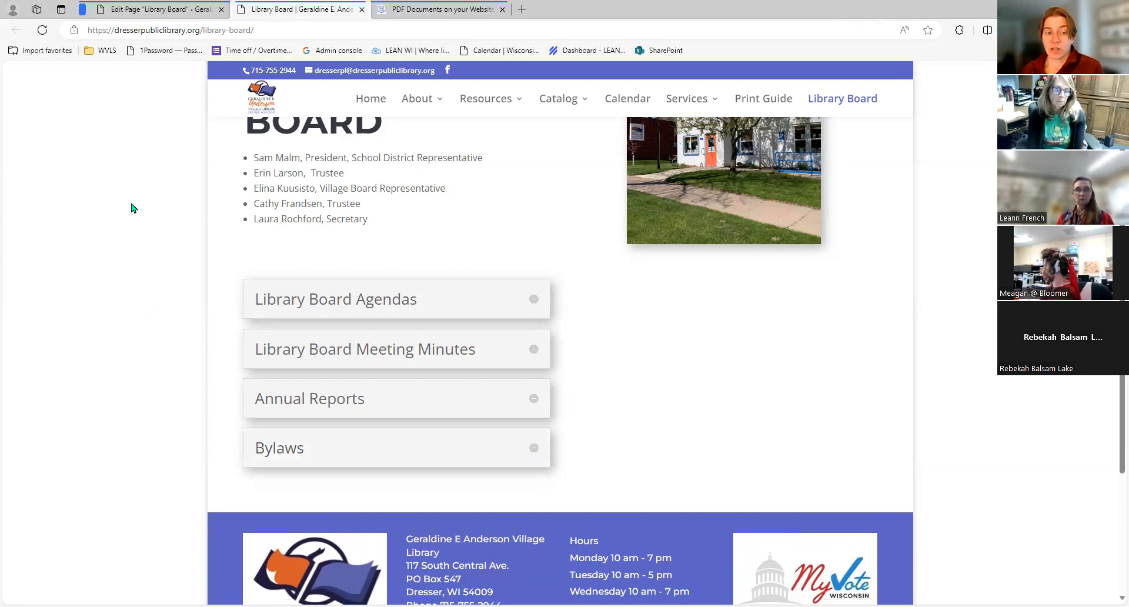
scroll(133, 208, up, 2)
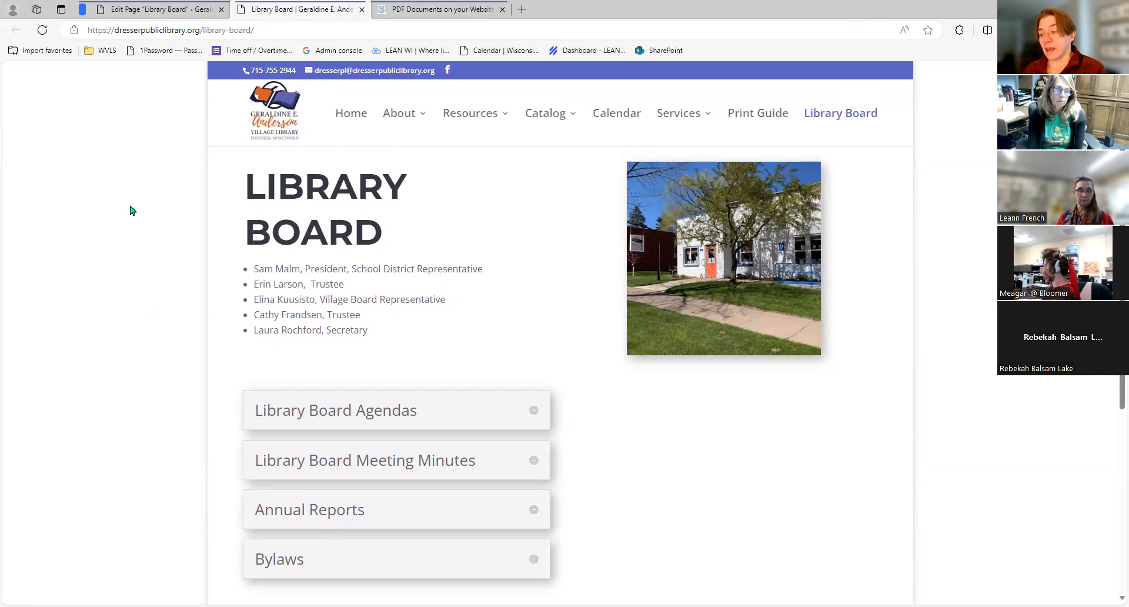
- Switch to the Library Board page editor, preview the layout in Desktop View, and return to Wireframe View
click(158, 10)
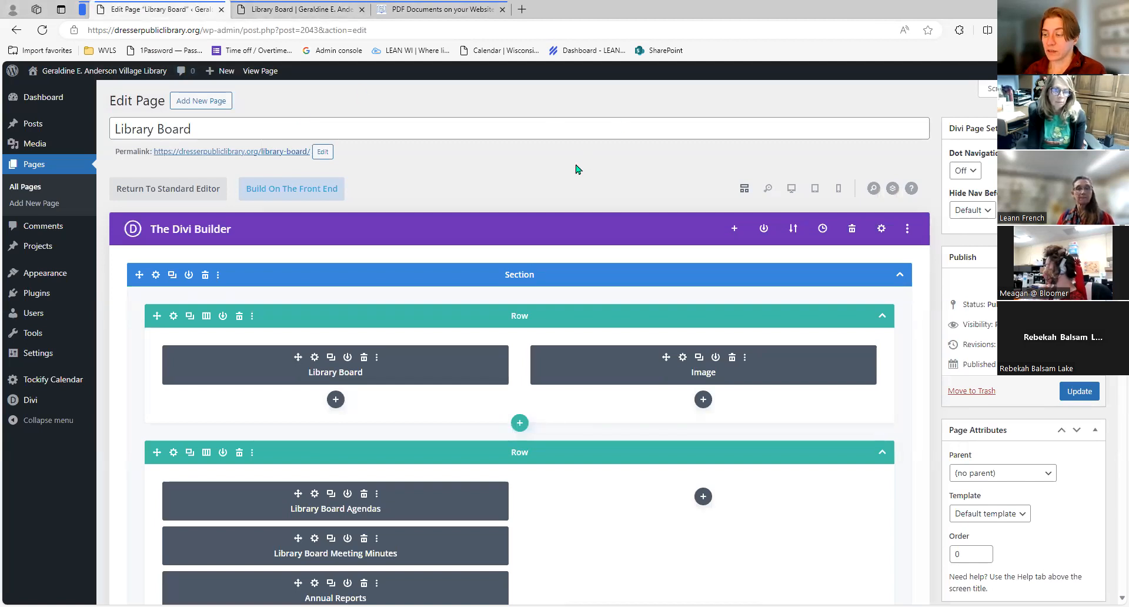
scroll(206, 180, down, 1)
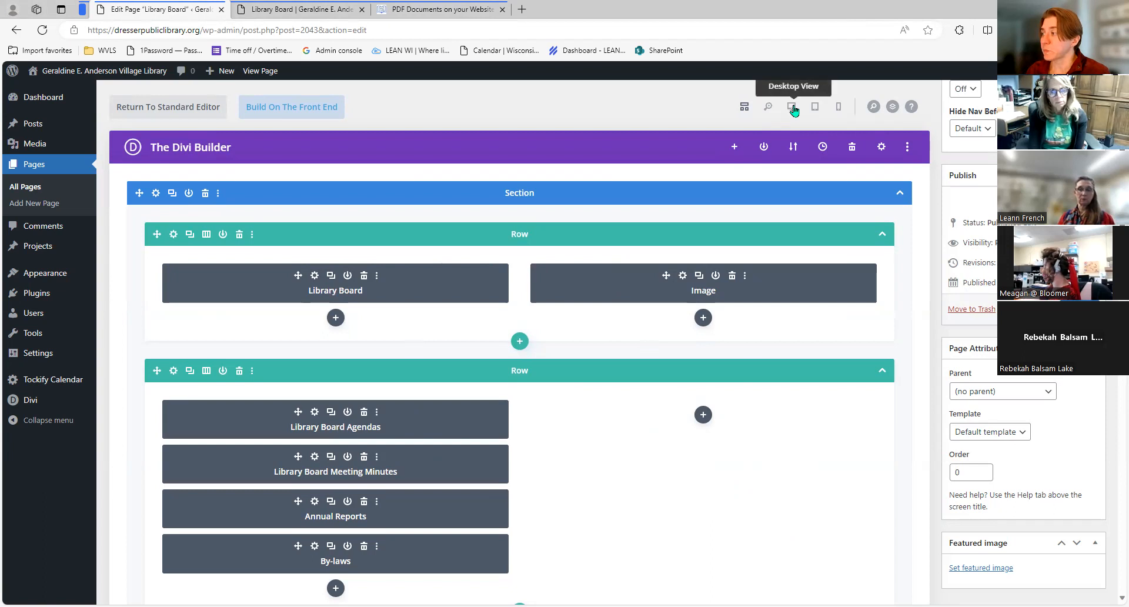
click(793, 108)
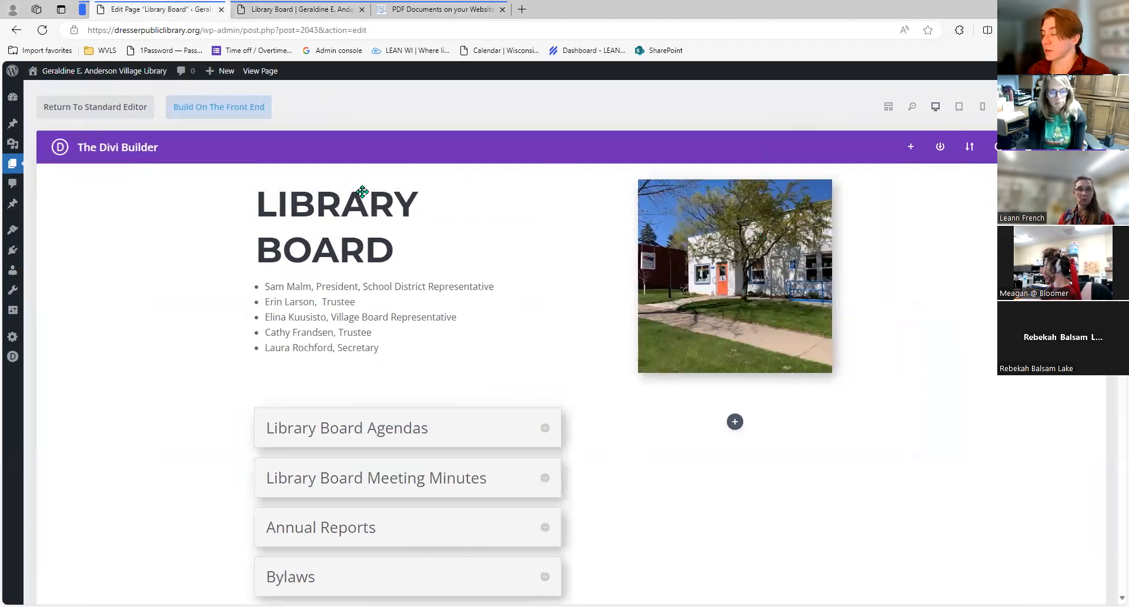
click(888, 108)
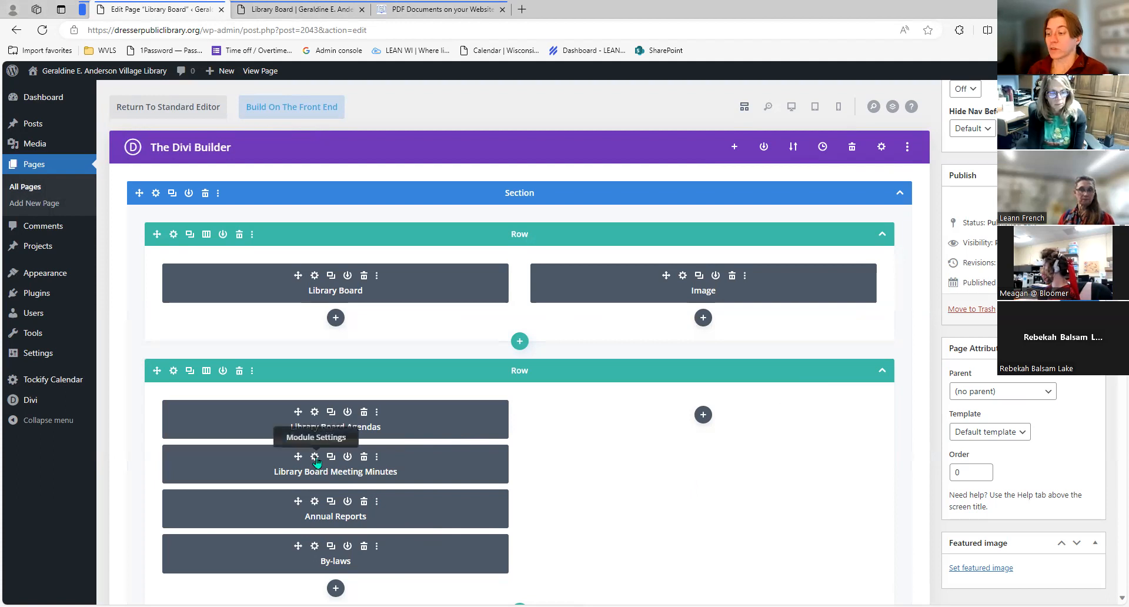
- Open the settings of the Library Board Agendas module and bring its body text into view
click(315, 413)
scroll(435, 379, down, 2)
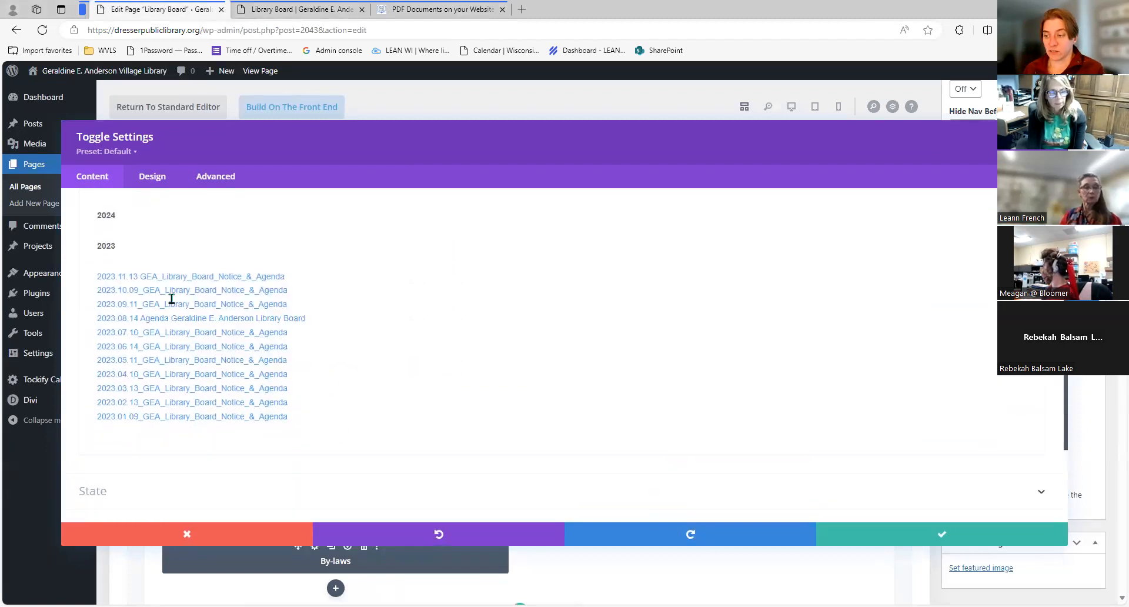
scroll(403, 365, up, 1)
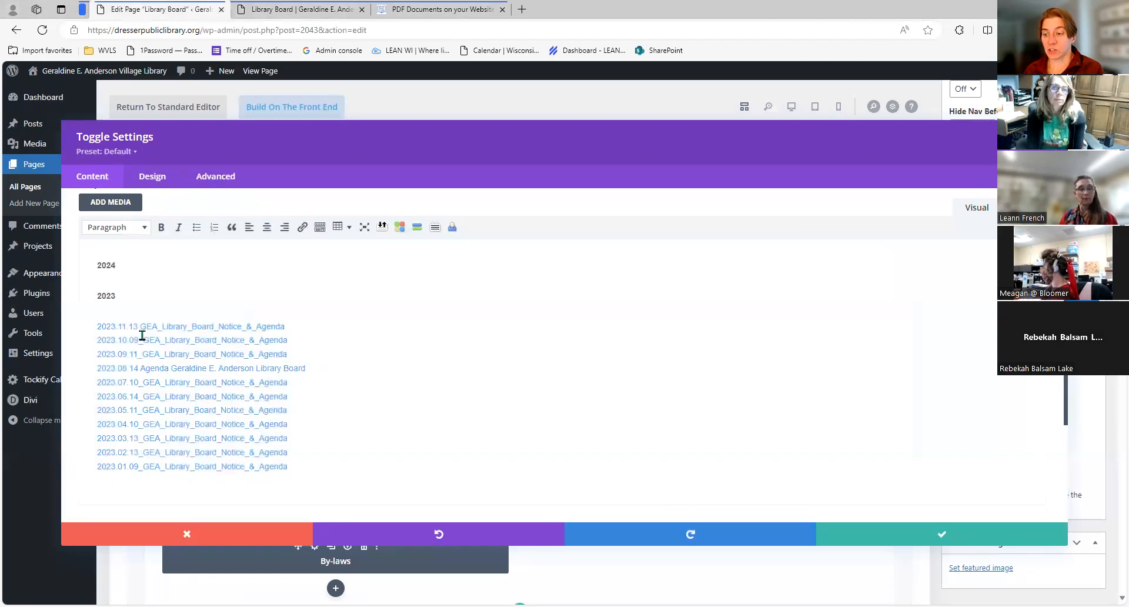
- Examine the 2023 agenda links in the body text and the PDF files available in the media library, without inserting anything
drag(97, 328, 340, 463)
click(391, 459)
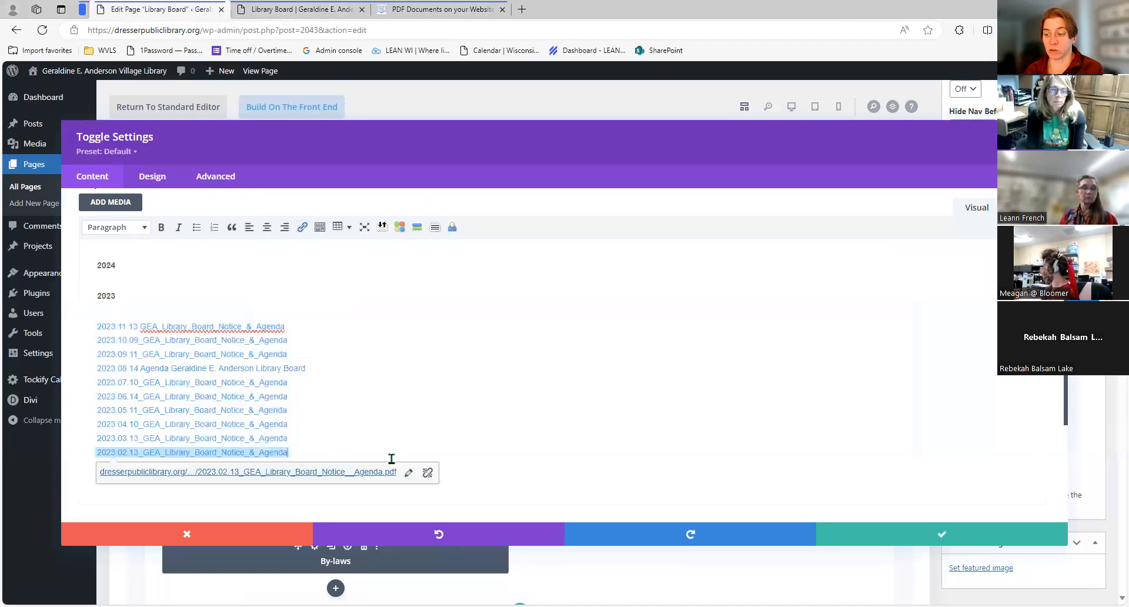
click(106, 203)
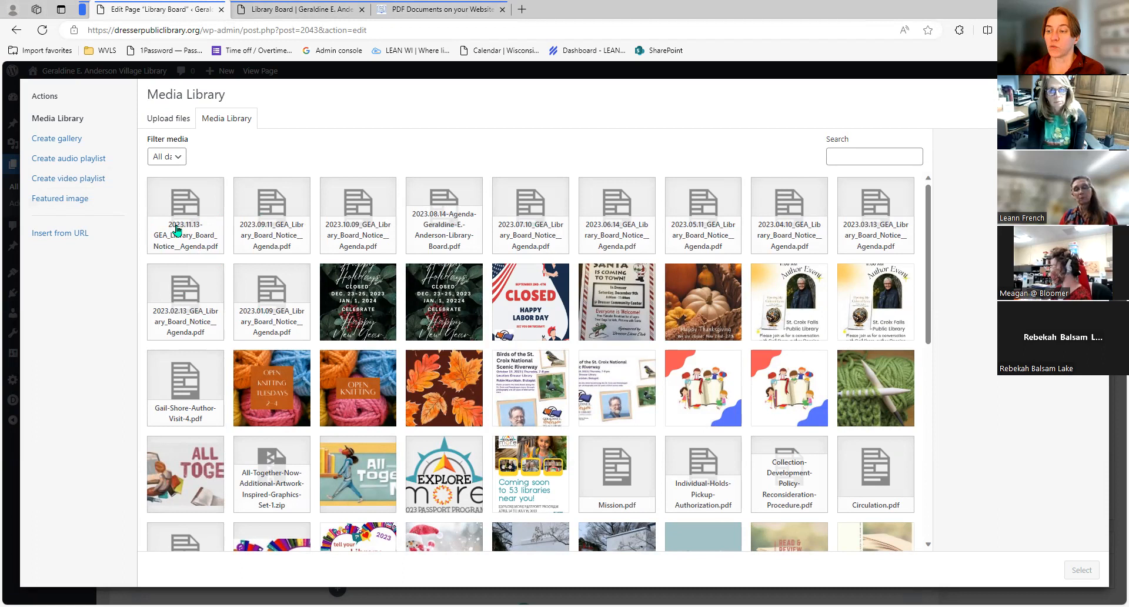
click(1093, 94)
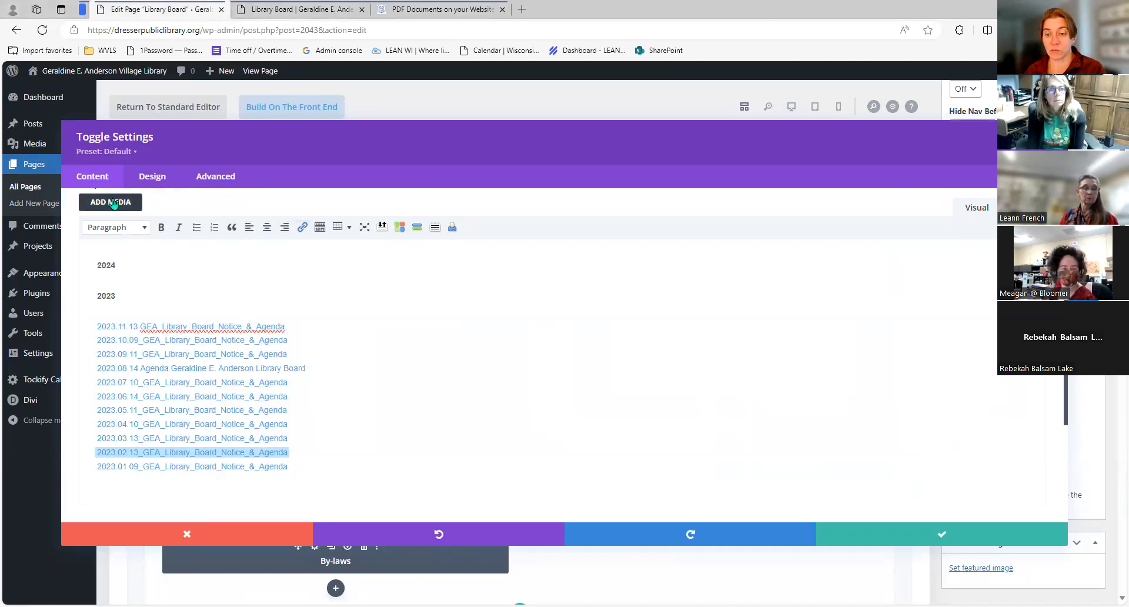
- Replace the underscores with spaces in the November 2023 agenda link text so it reads "2023.11.13 GEA Library Board Notice & Agenda"
drag(96, 328, 284, 329)
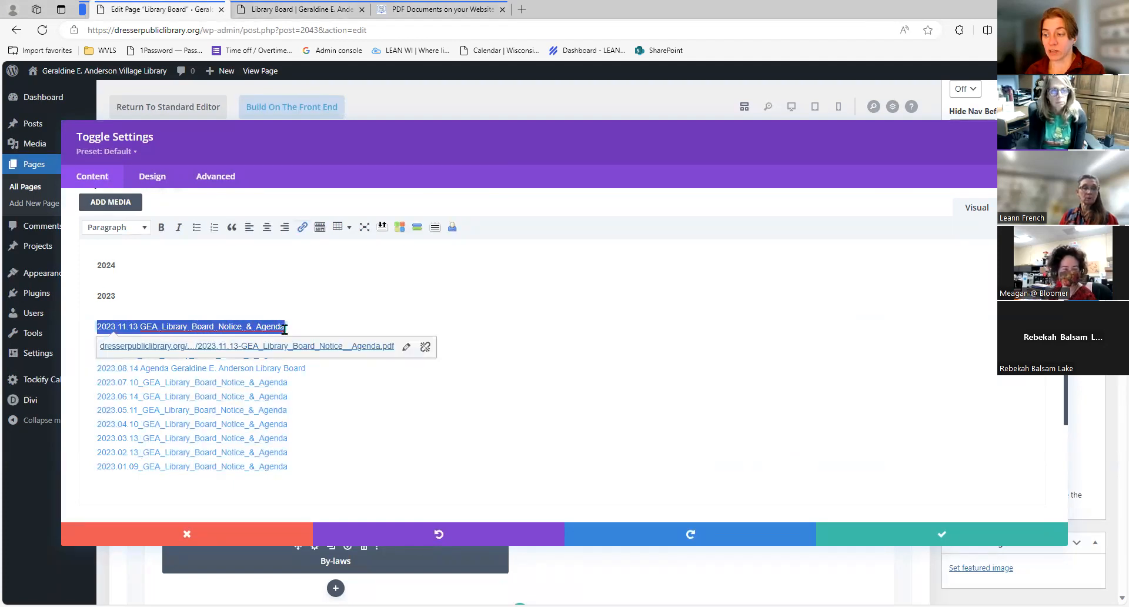
click(140, 327)
drag(145, 328, 282, 325)
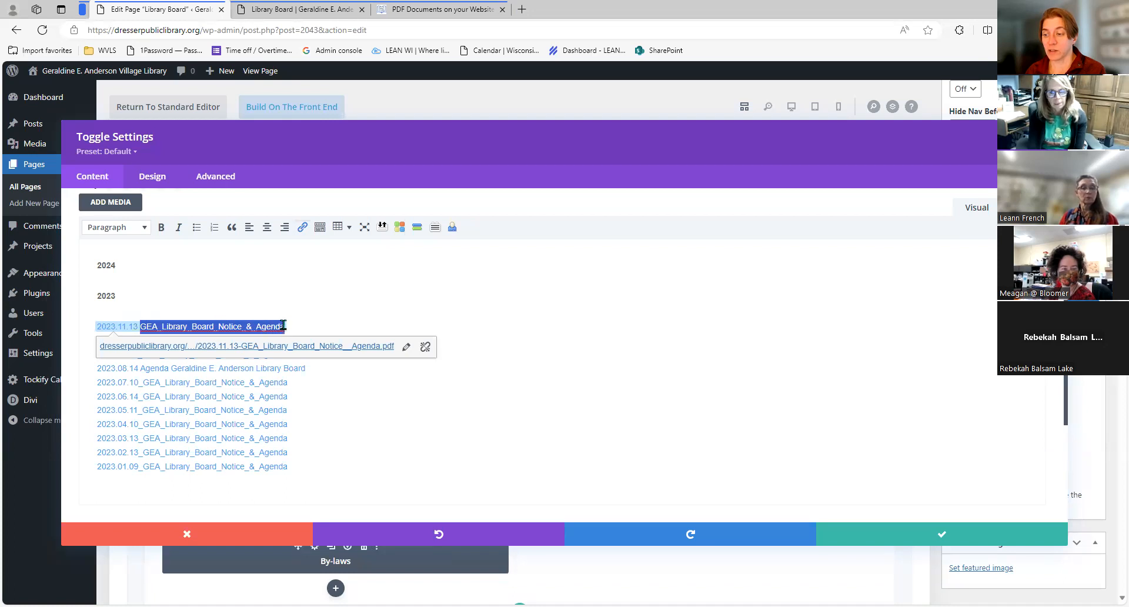
click(159, 327)
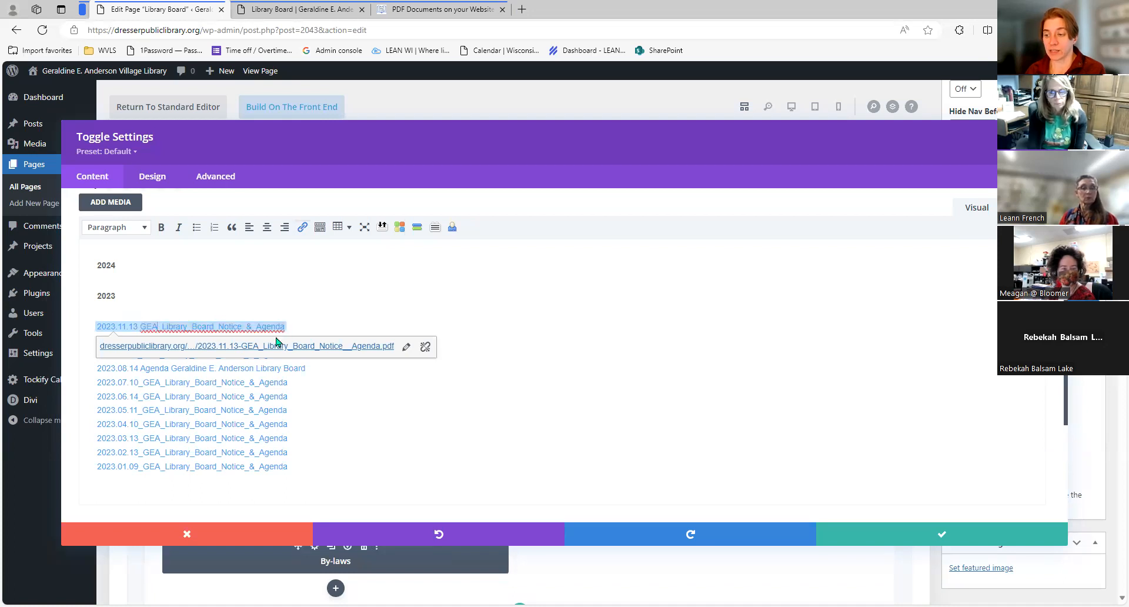
key(Right)
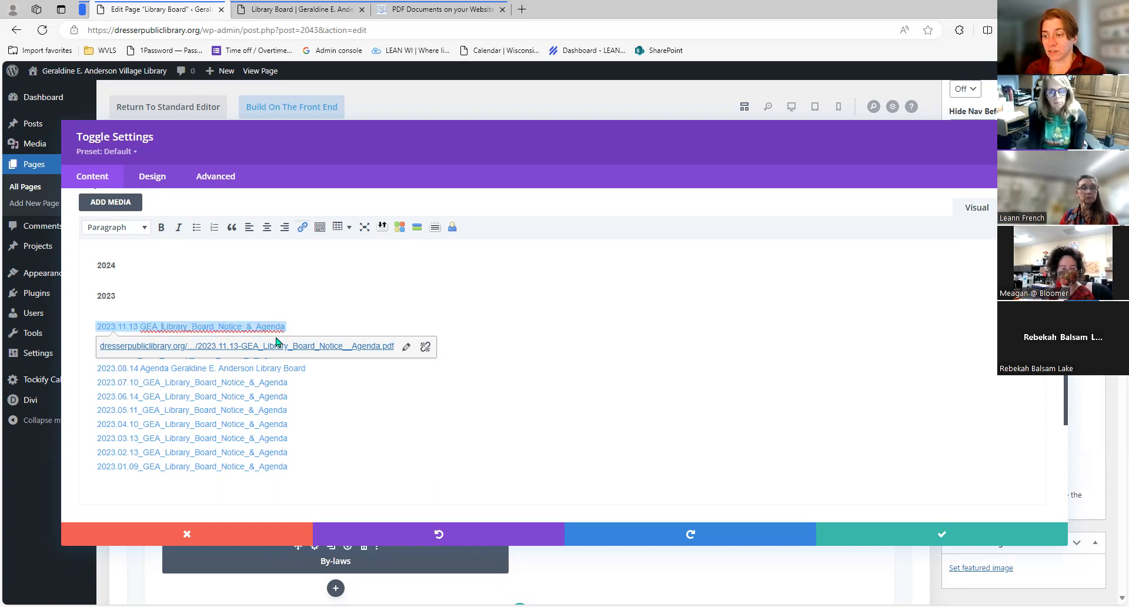
key(BackSpace)
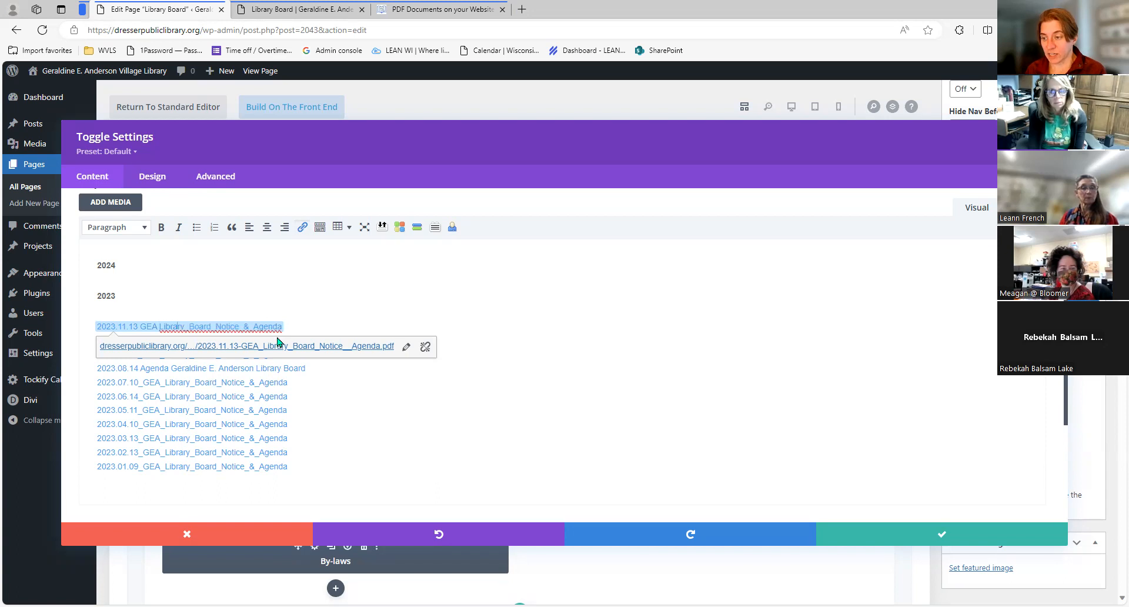
key(Right)
key(Right)
key(Right)
key(Right)
key(Right)
key(Right)
key(Right)
key(Right)
key(BackSpace)
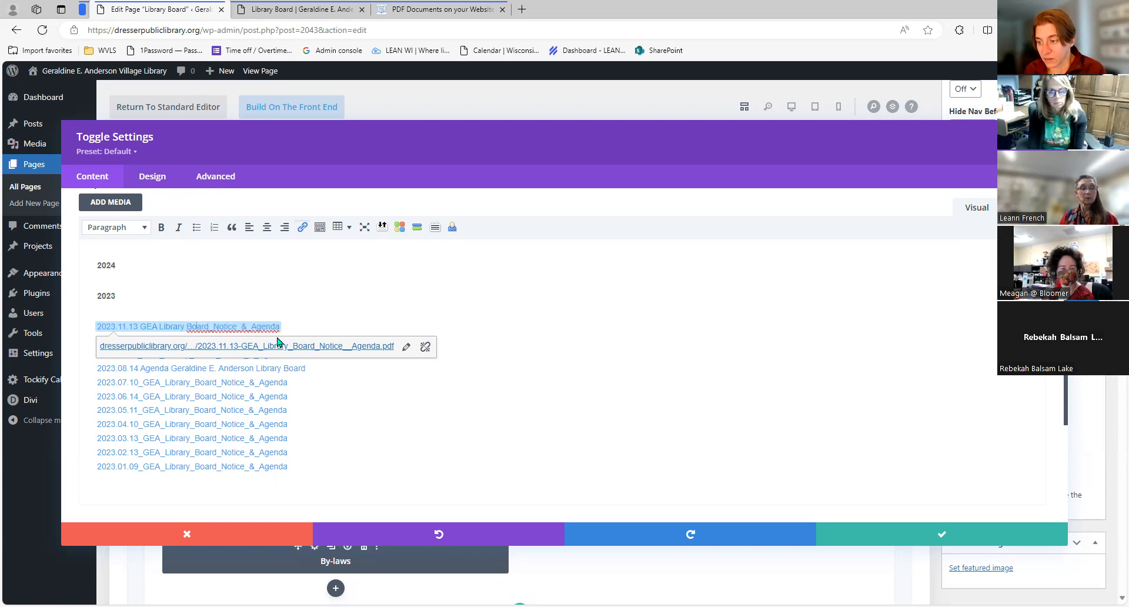
key(BackSpace)
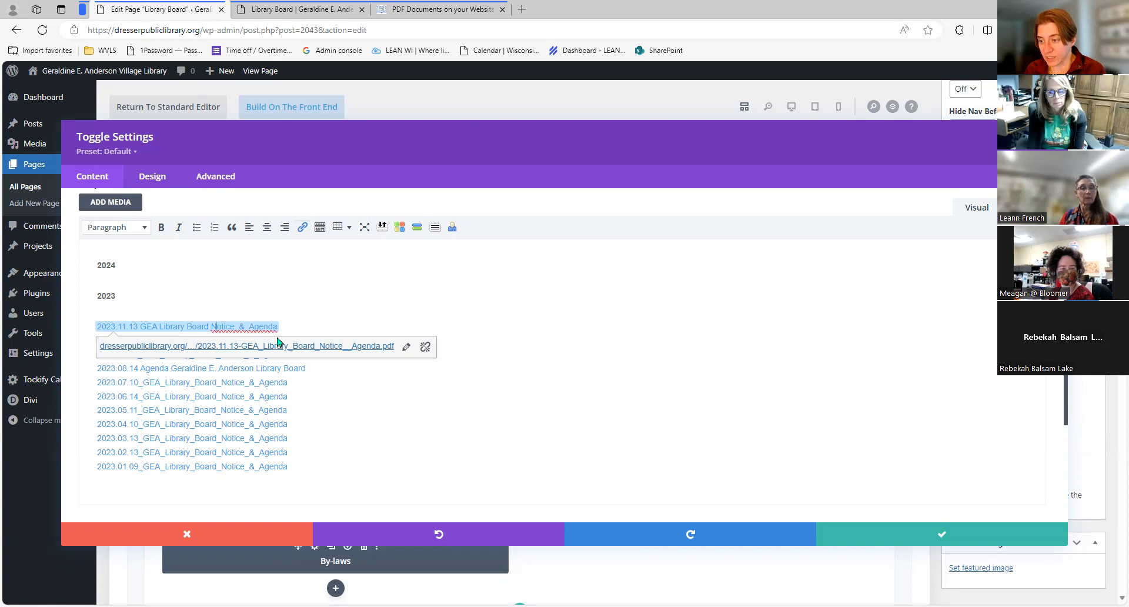
key(BackSpace)
key(Right)
key(Right)
key(BackSpace)
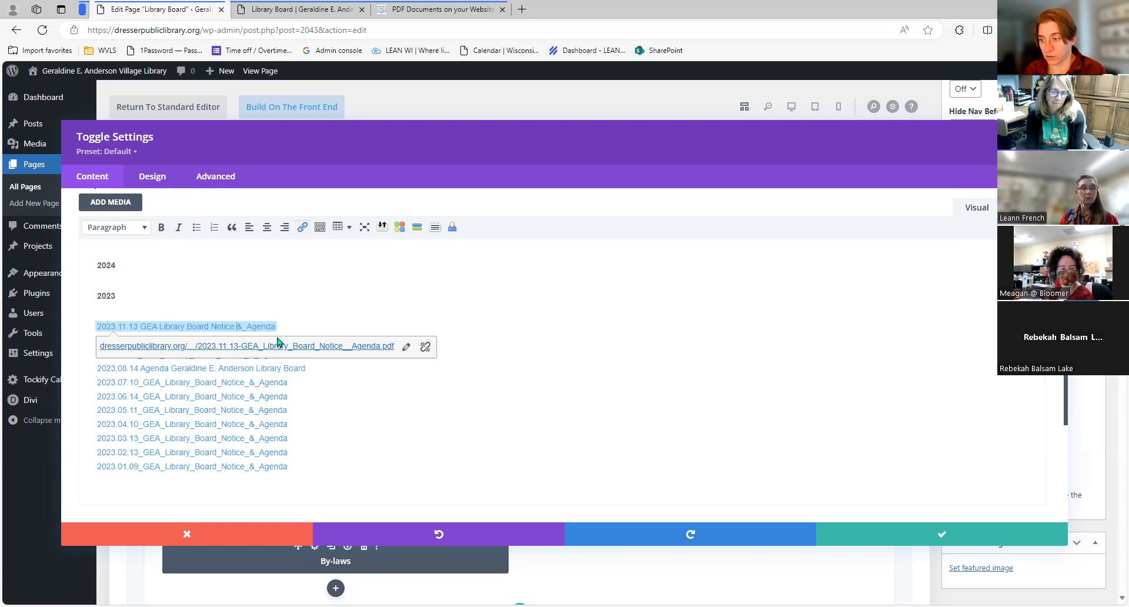
key(BackSpace)
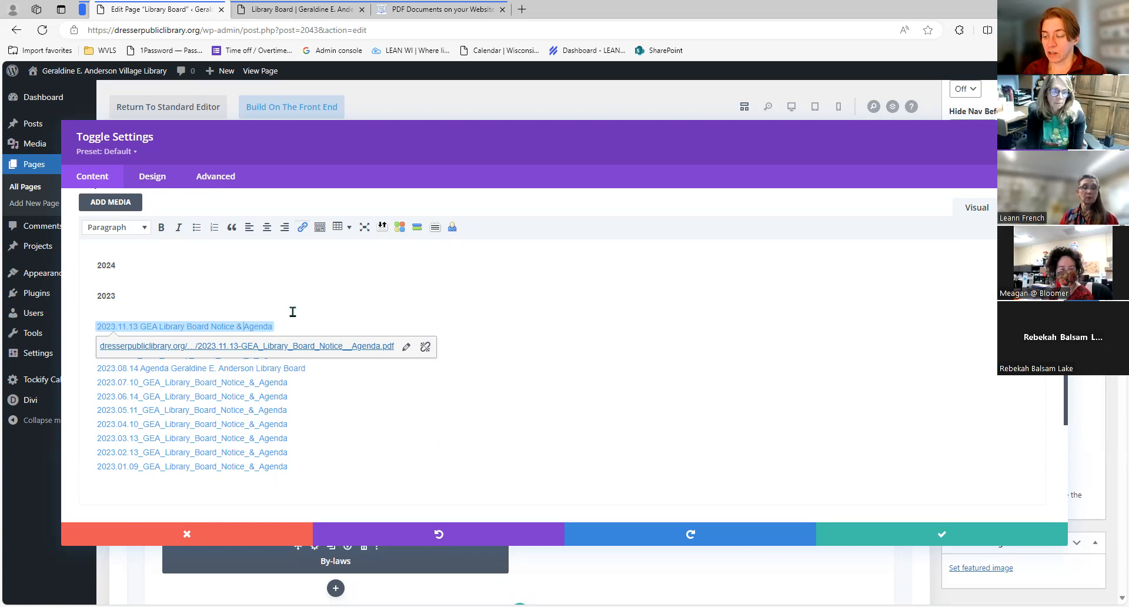
key(Return)
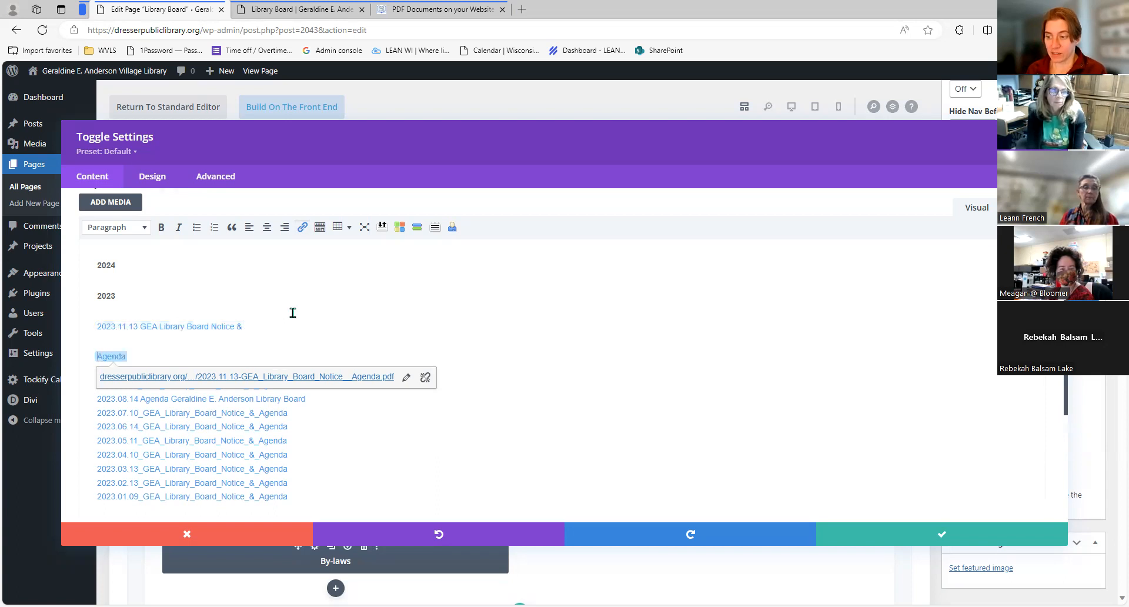
key(BackSpace)
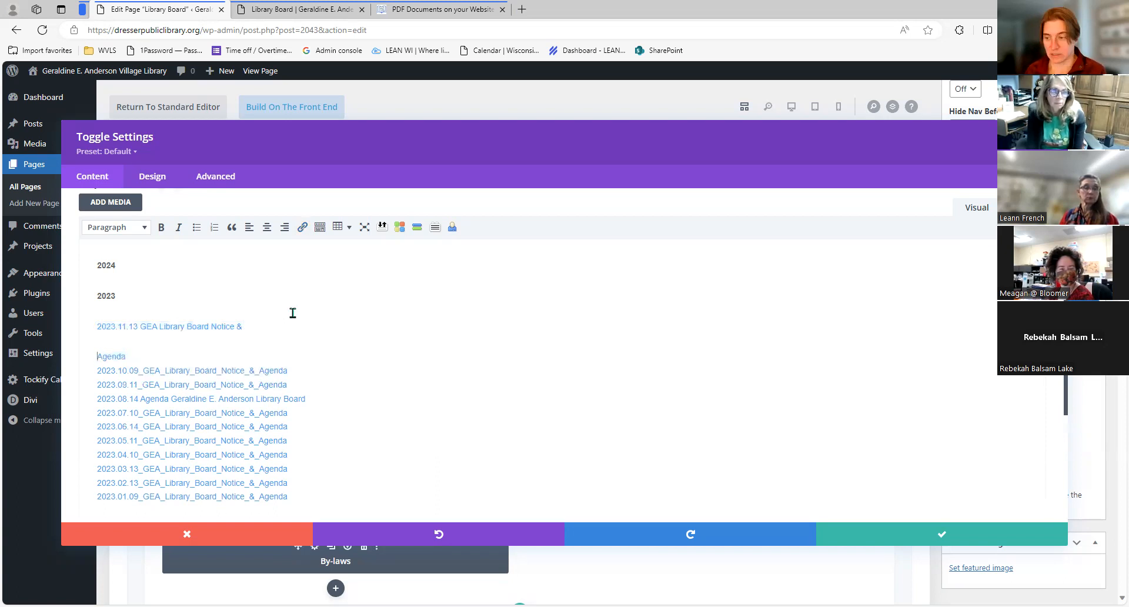
key(BackSpace)
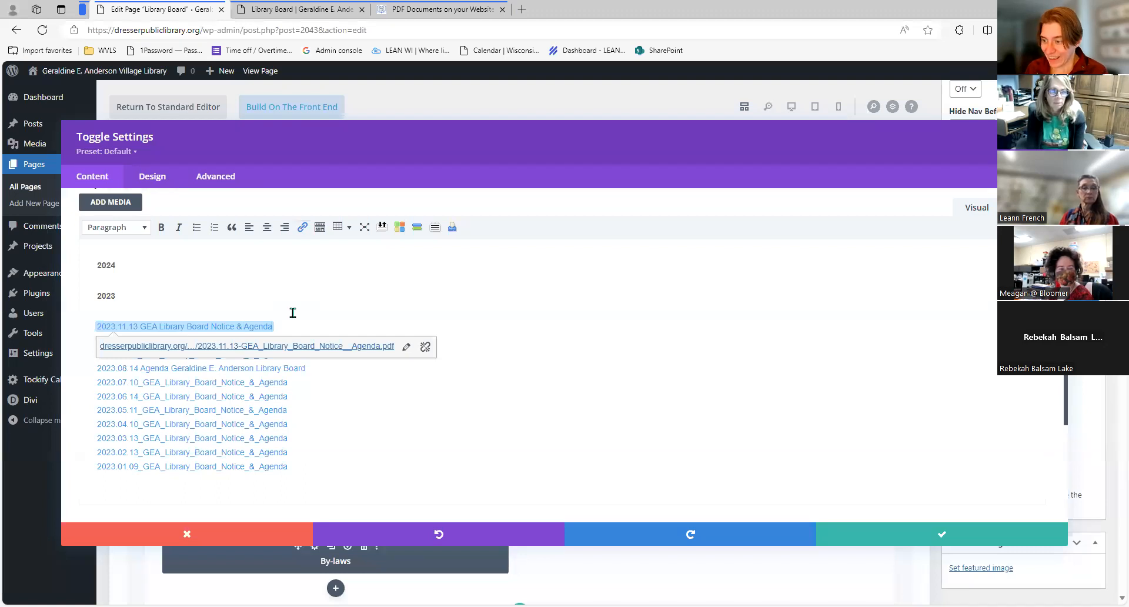
click(358, 452)
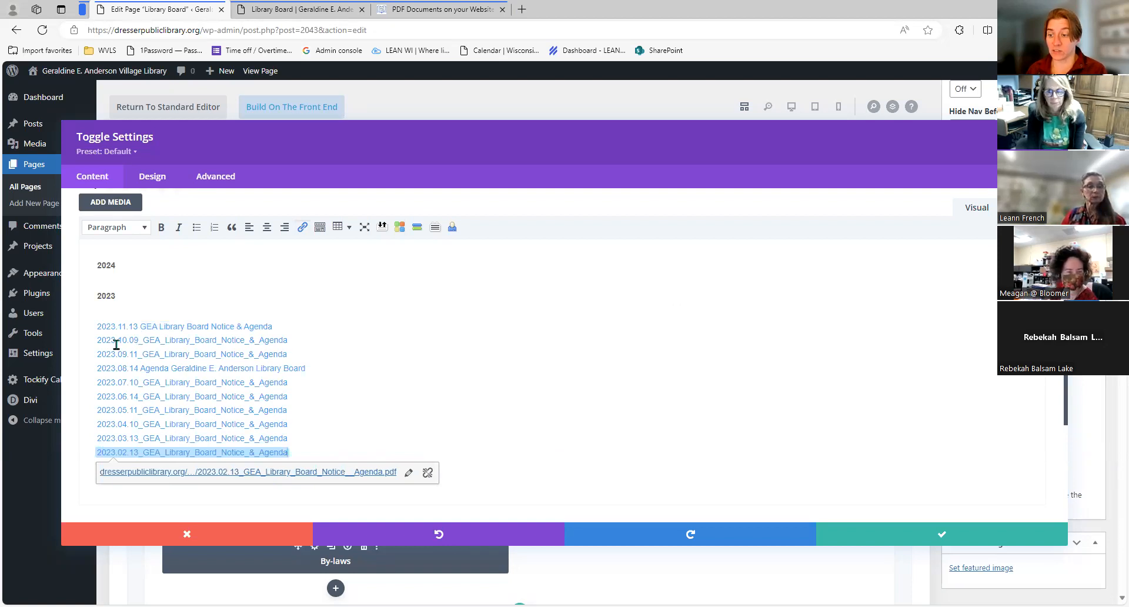
- Change the October 2023 agenda link text to "2023.10.09 GEA Library Board Notice & Agenda" and save the module settings
click(143, 341)
key(BackSpace)
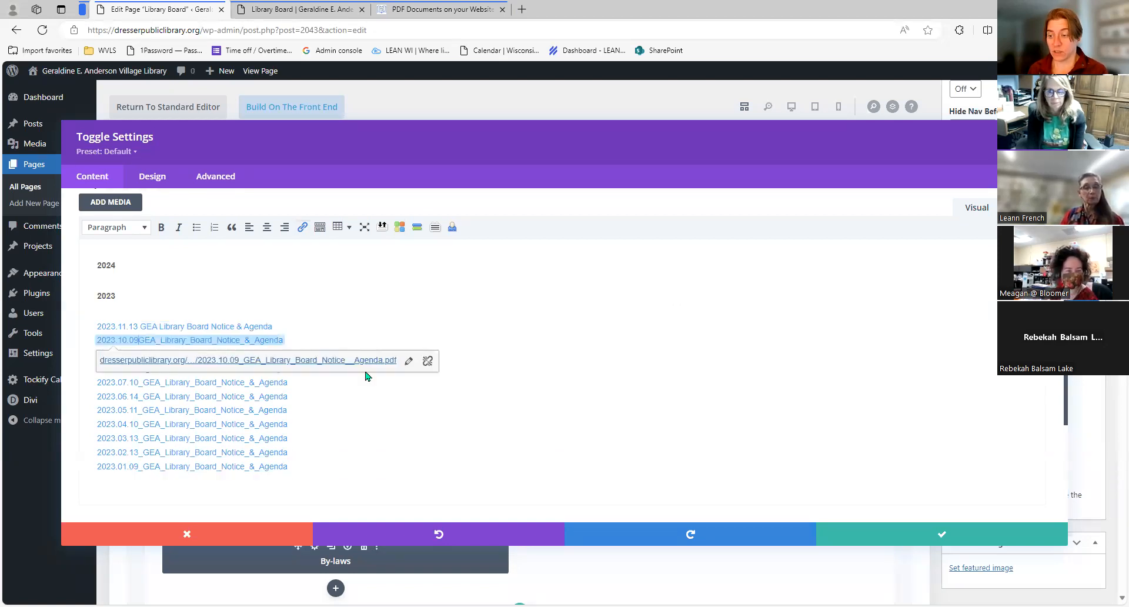
key(BackSpace)
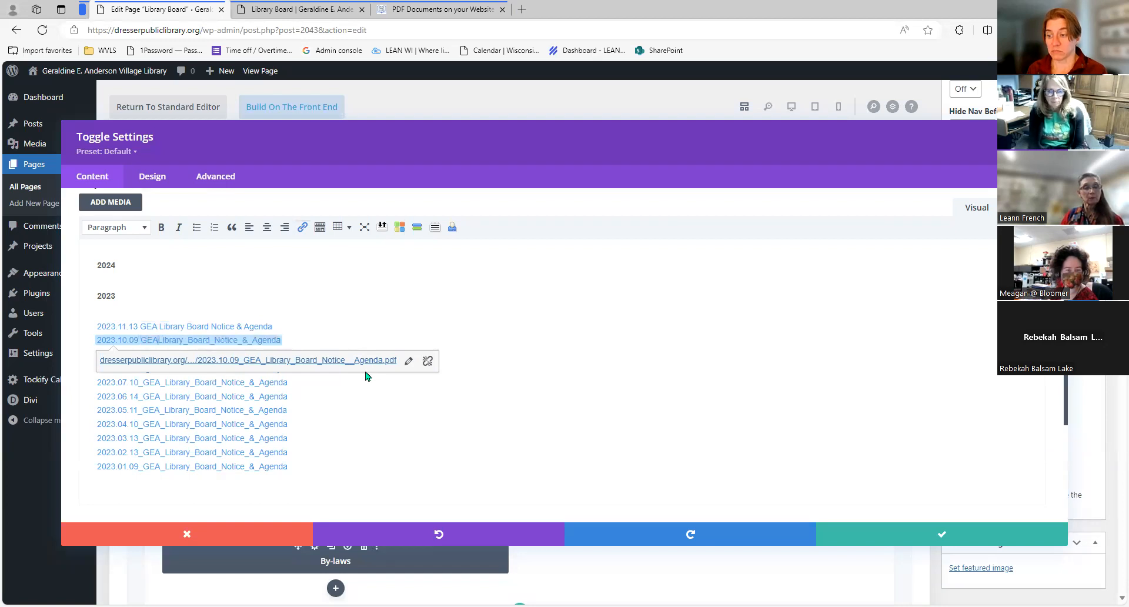
key(BackSpace)
key(Right)
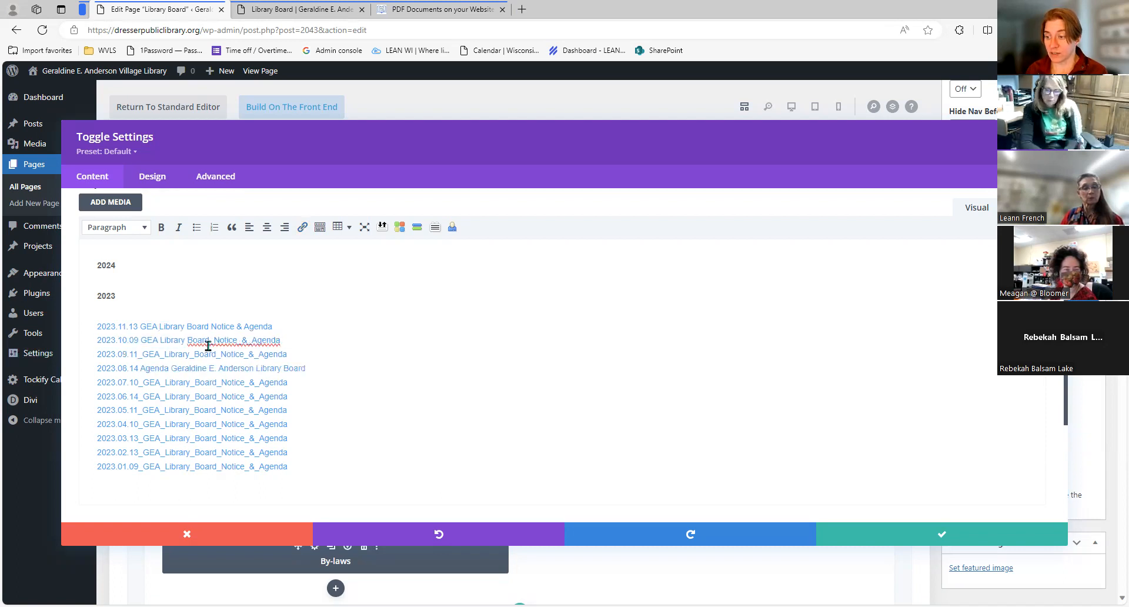
drag(208, 345, 214, 345)
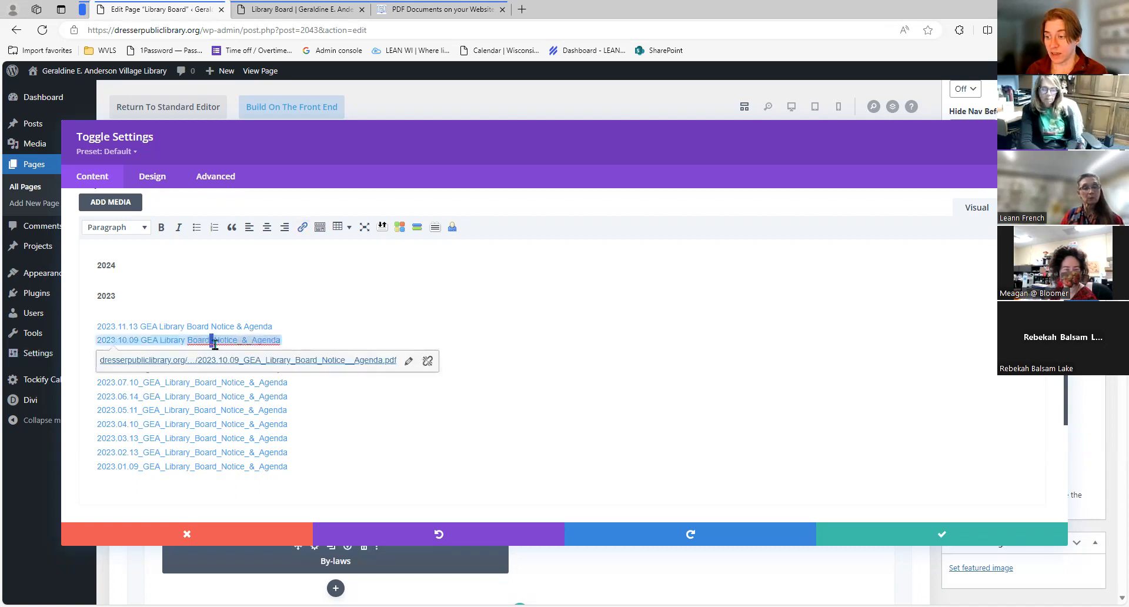
key(BackSpace)
key(Right)
key(Right)
key(BackSpace)
click(457, 387)
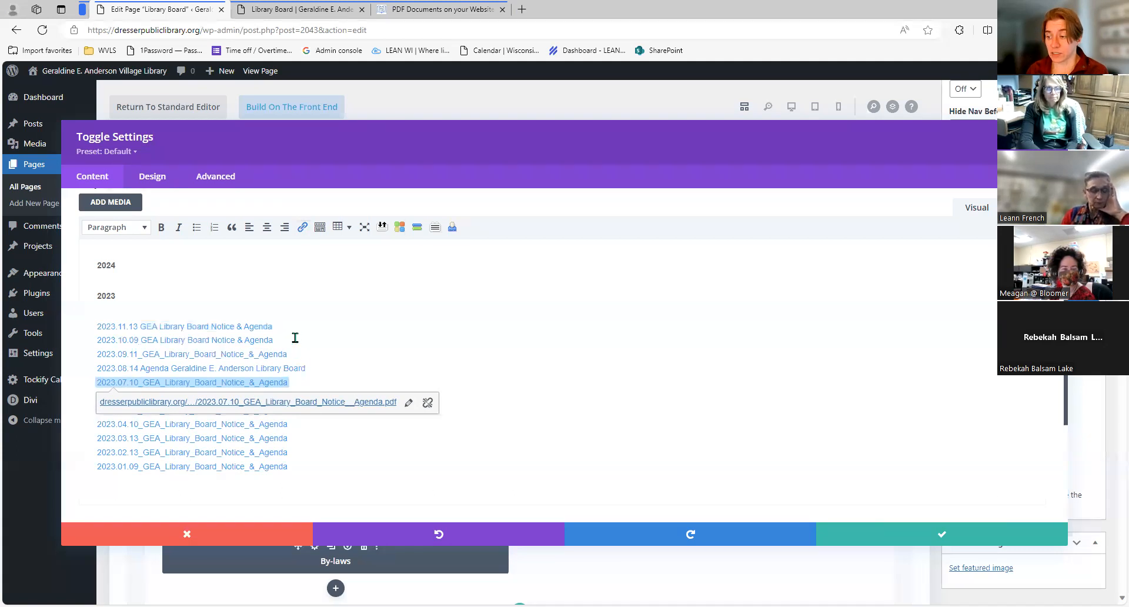
click(938, 534)
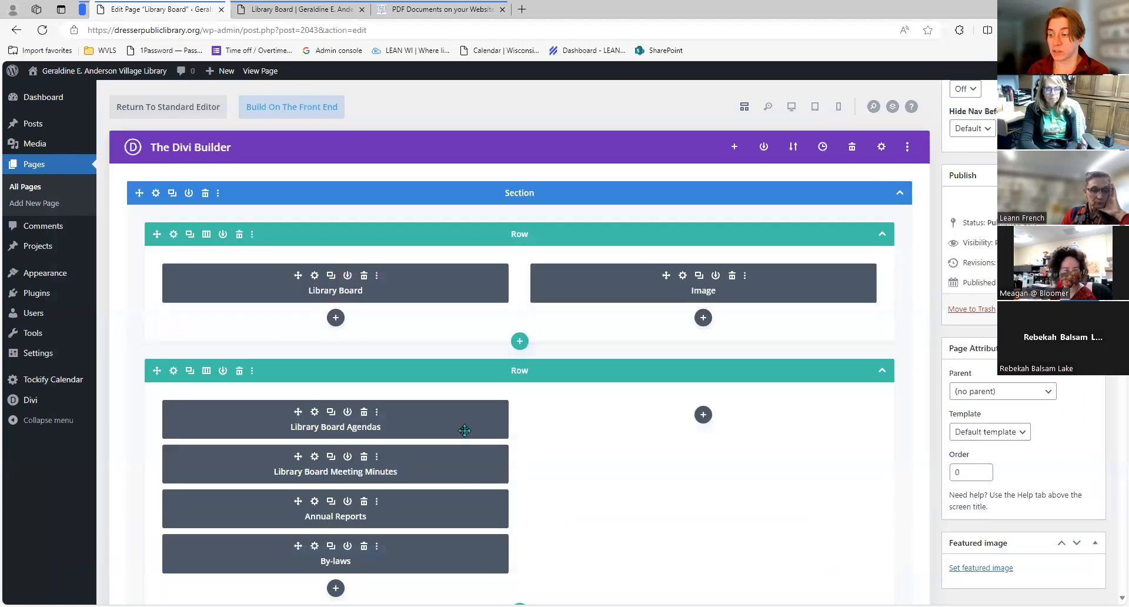
- Open the settings of the Library Board Meeting Minutes module and start a file upload for its body text
click(315, 457)
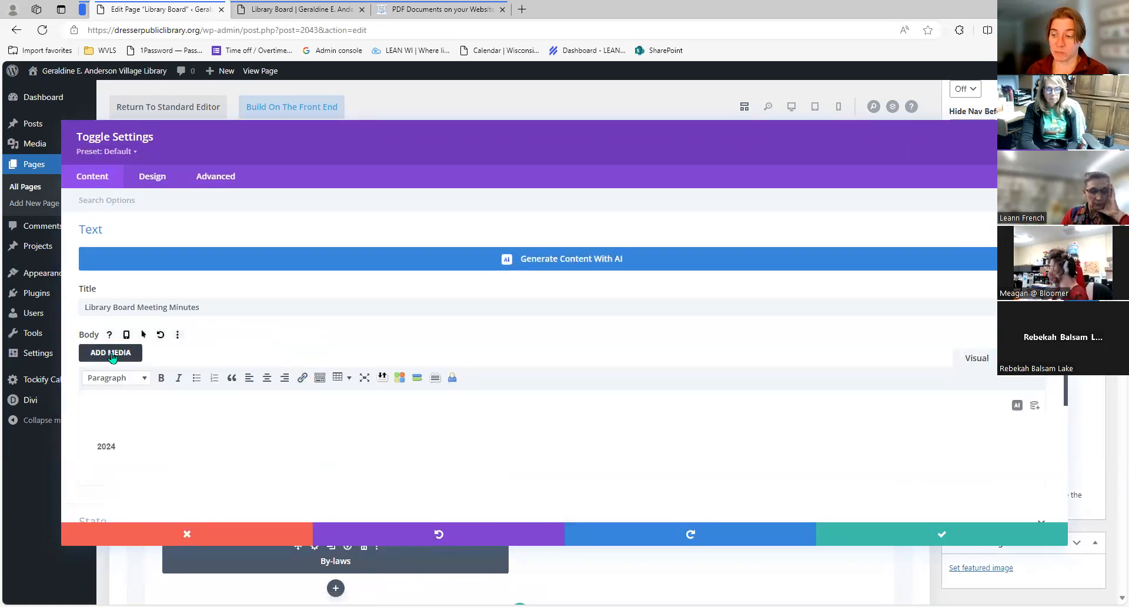
click(111, 354)
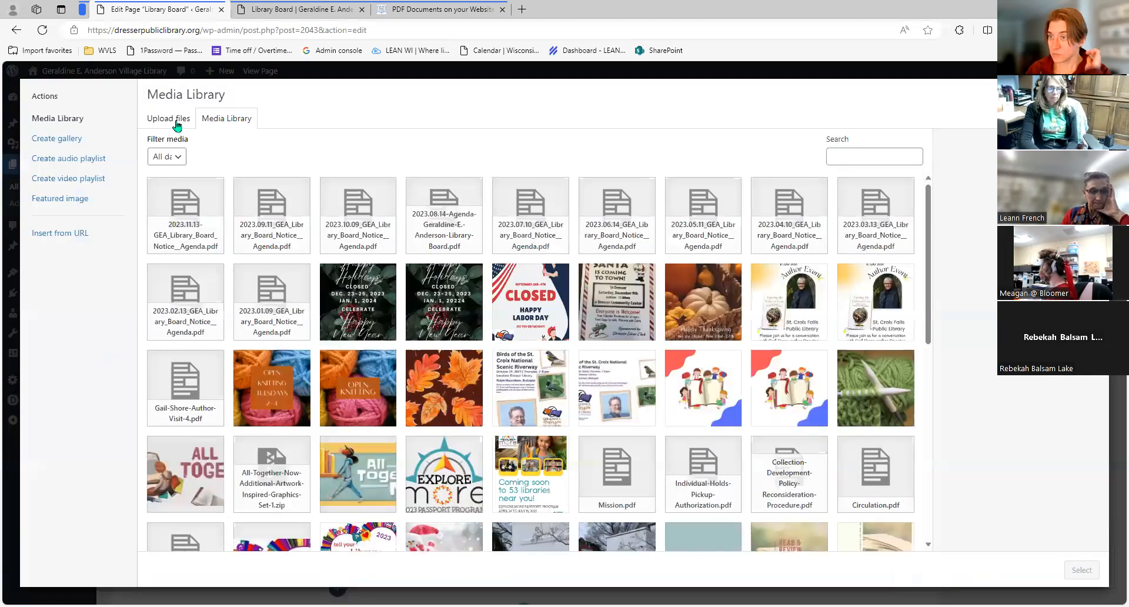
click(176, 123)
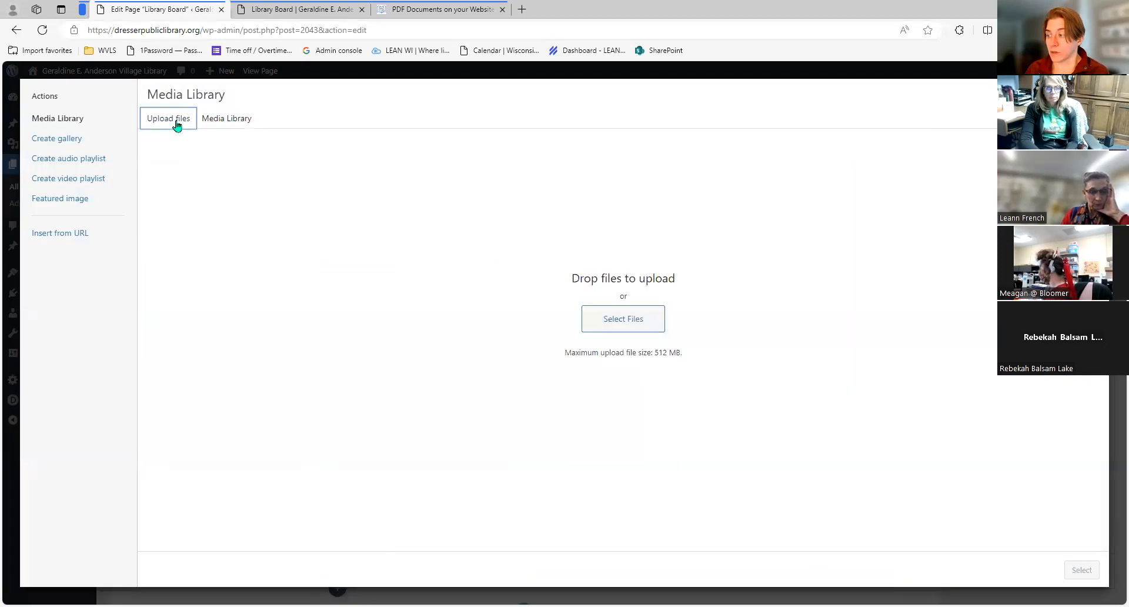
click(637, 321)
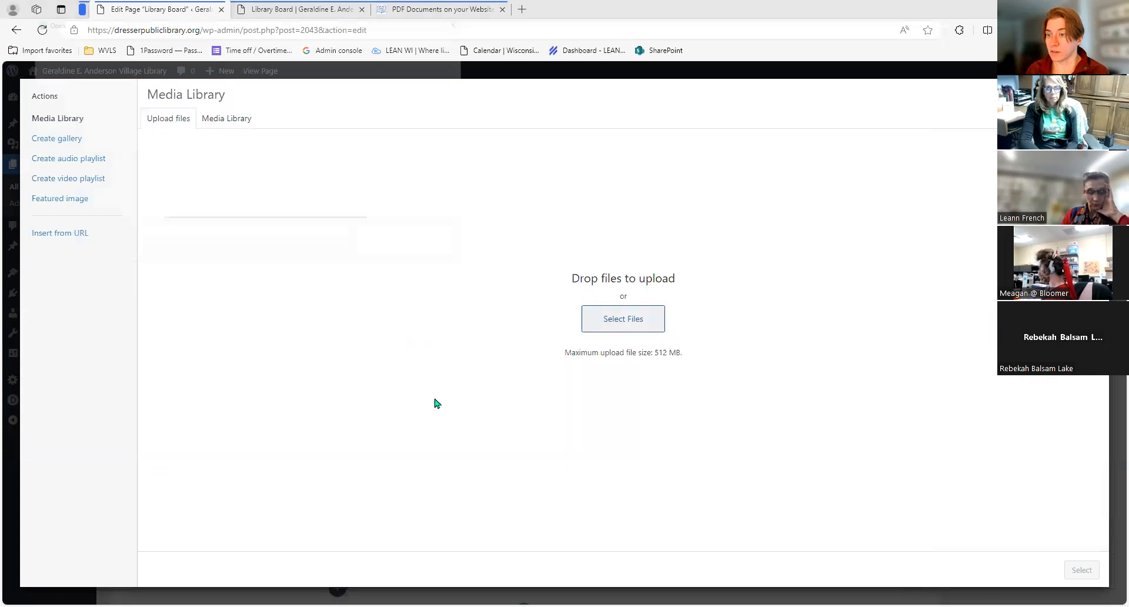
- Browse to the Minutes folder inside Dresser LB Documents in Downloads
scroll(63, 120, up, 1)
scroll(63, 115, down, 3)
click(58, 79)
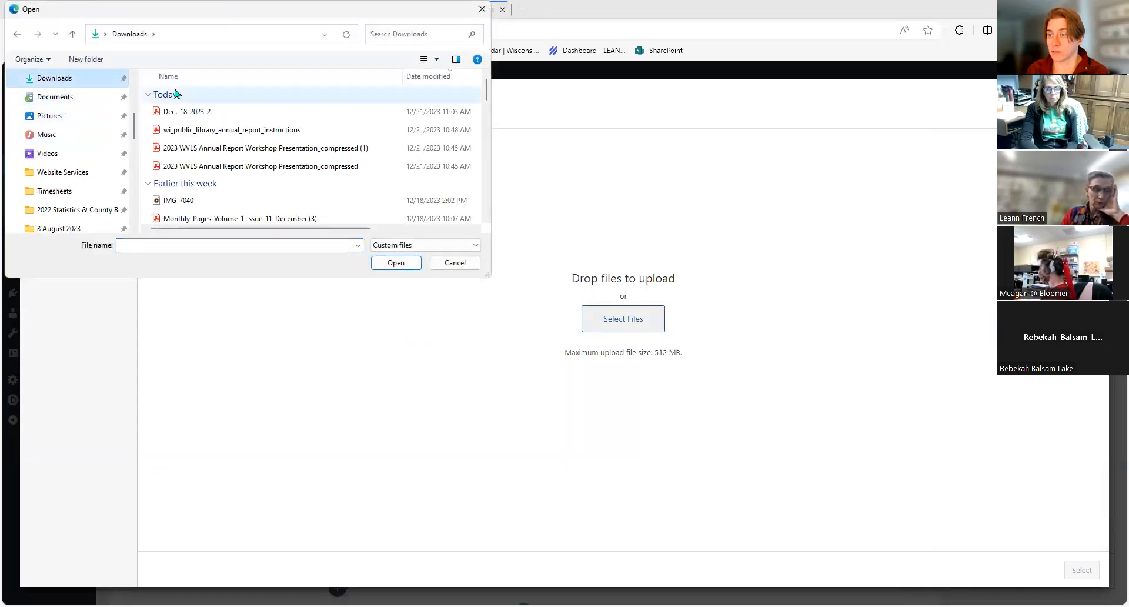
scroll(212, 194, down, 2)
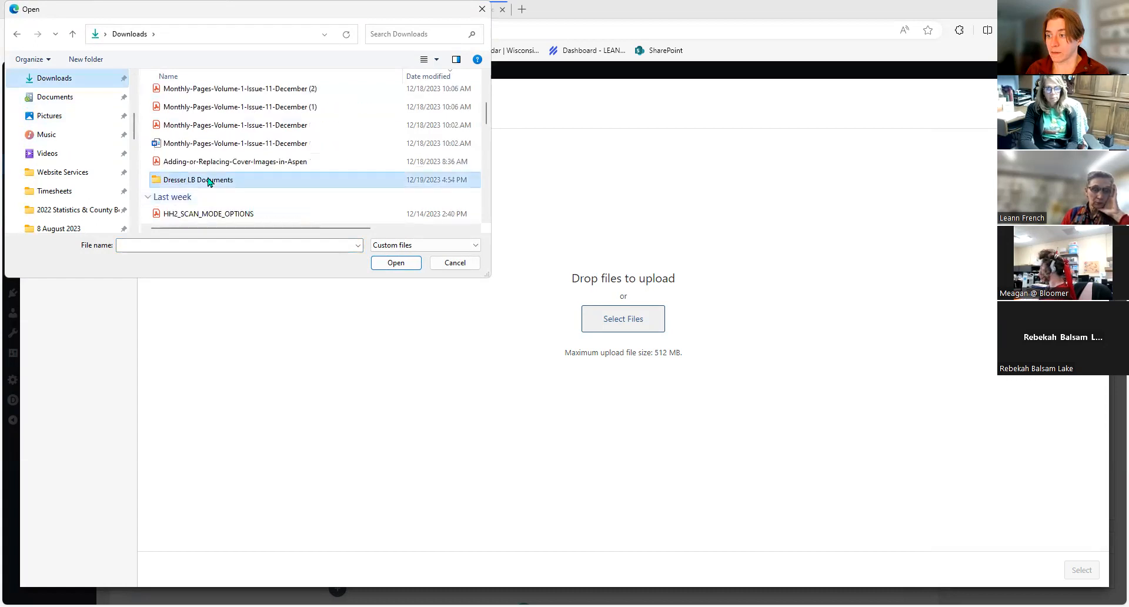
double_click(210, 180)
double_click(204, 186)
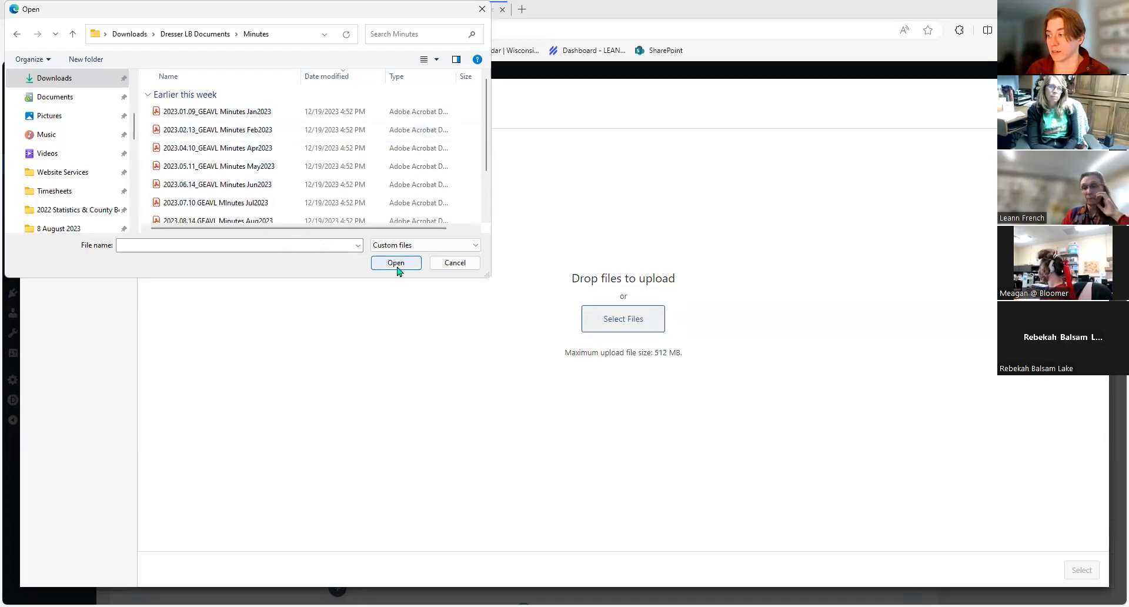
- Upload all the 2023 GEAVL minutes PDFs in the folder, from Jan2023 through Nov2023, to the media library
click(254, 112)
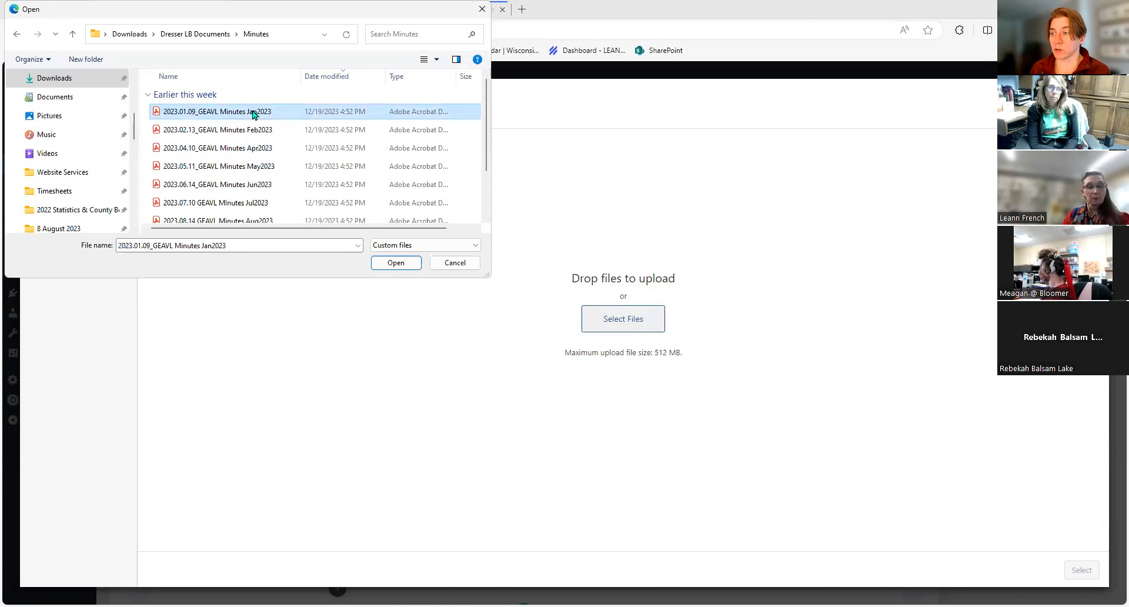
key(shift+Down)
key(shift+Down)
key(shift+Down)
key(shift+Down)
key(shift+Down)
key(shift+Down)
key(shift+Down)
key(shift+Down)
key(shift+Down)
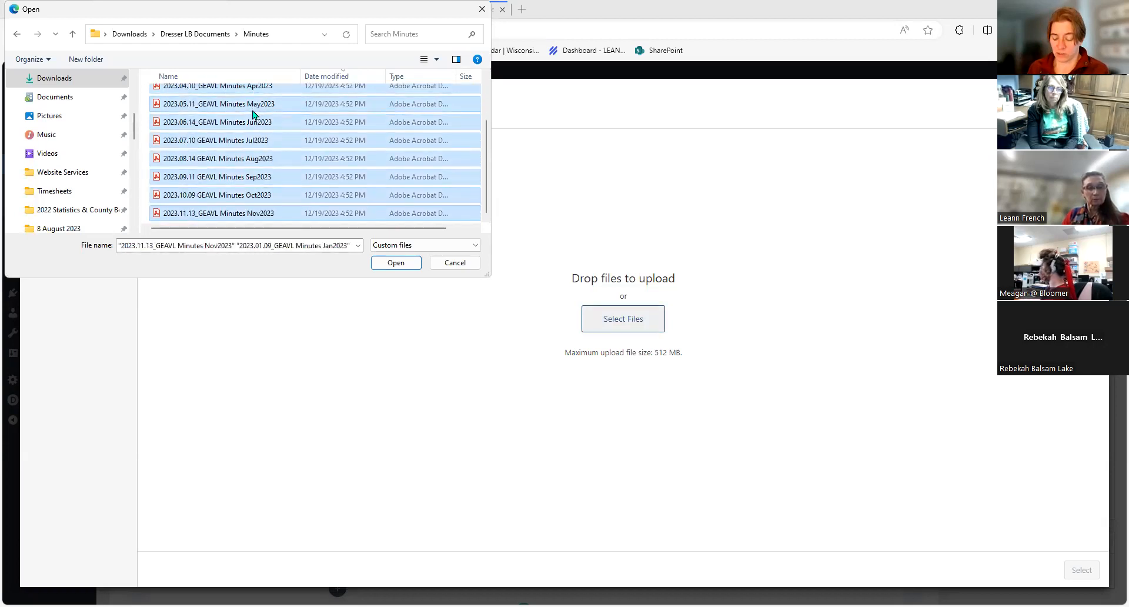
key(Return)
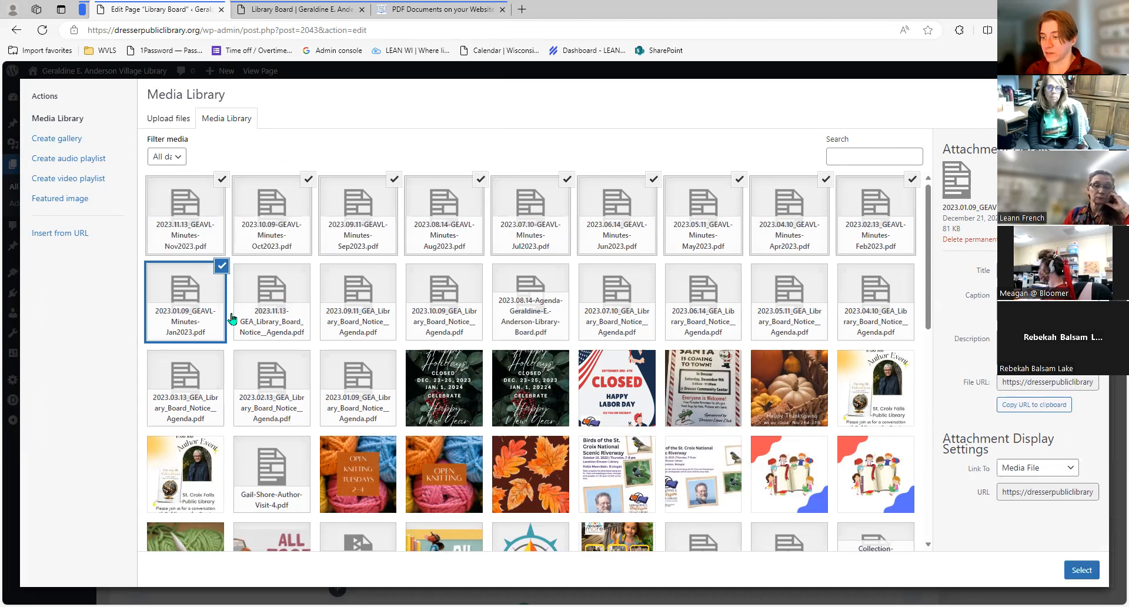
- Keep only the January 2023 minutes PDF selected and insert it into the body with the title "2023.01.09 GEAVL Minutes Jan 2023"
click(212, 185)
click(308, 179)
click(221, 179)
click(394, 180)
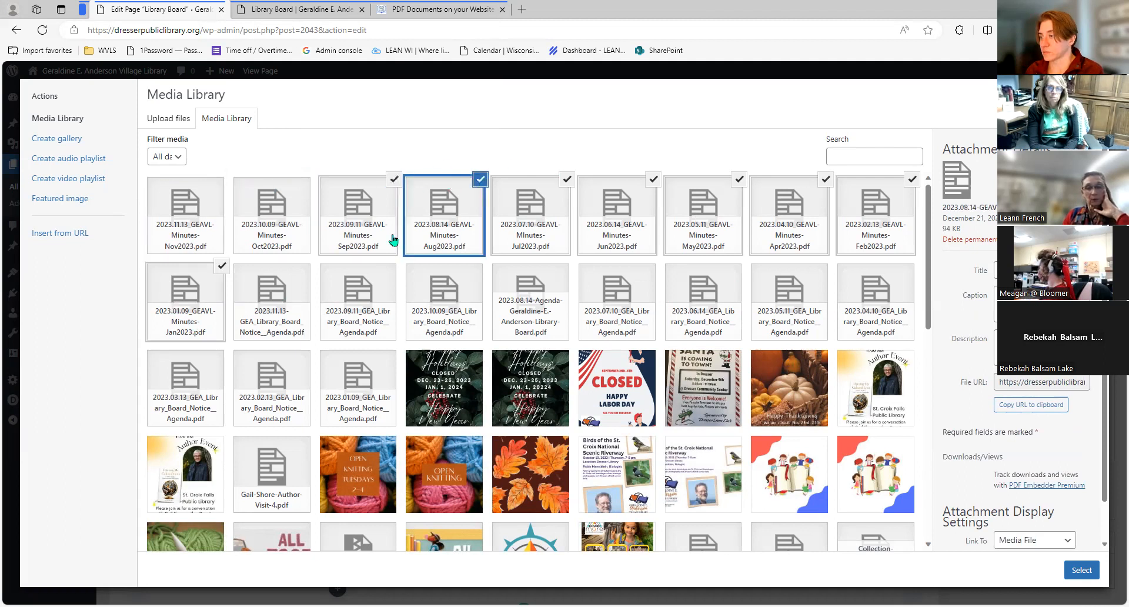
click(221, 269)
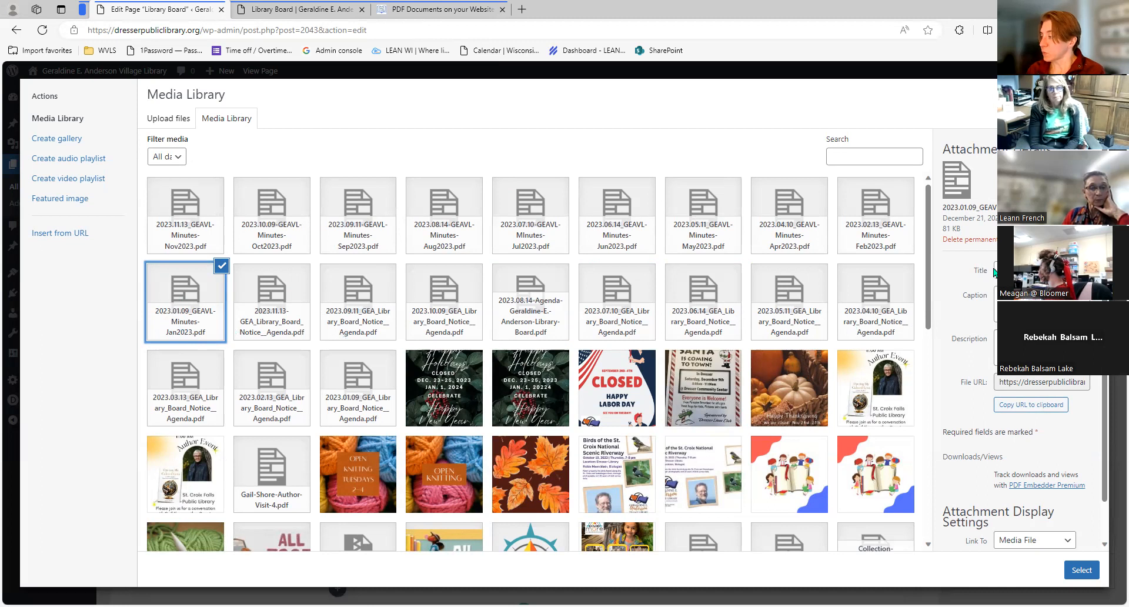
click(1042, 271)
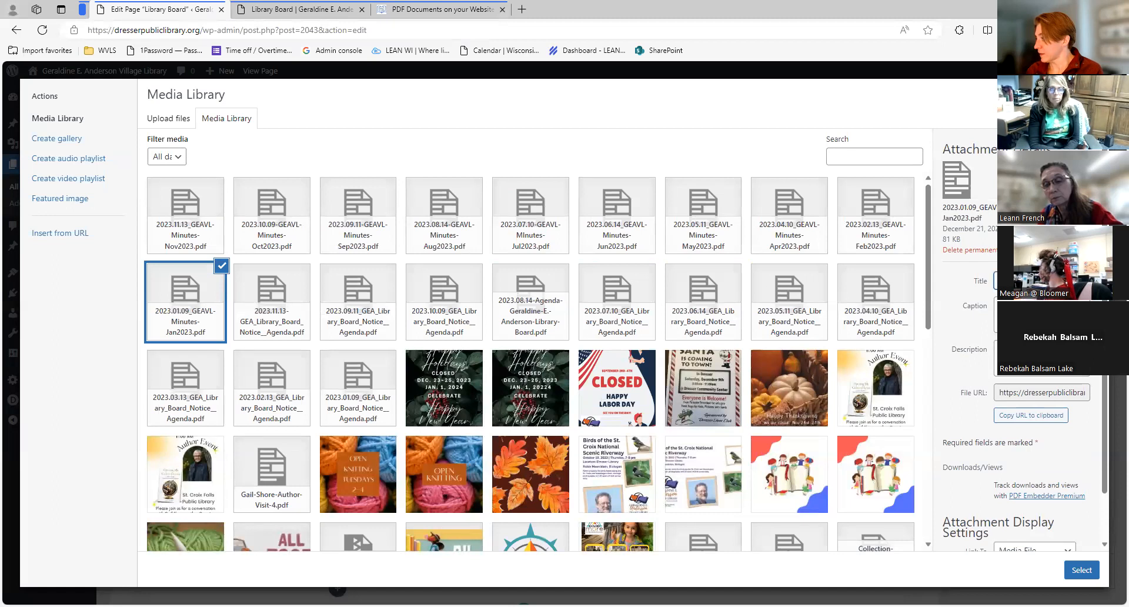
click(1081, 570)
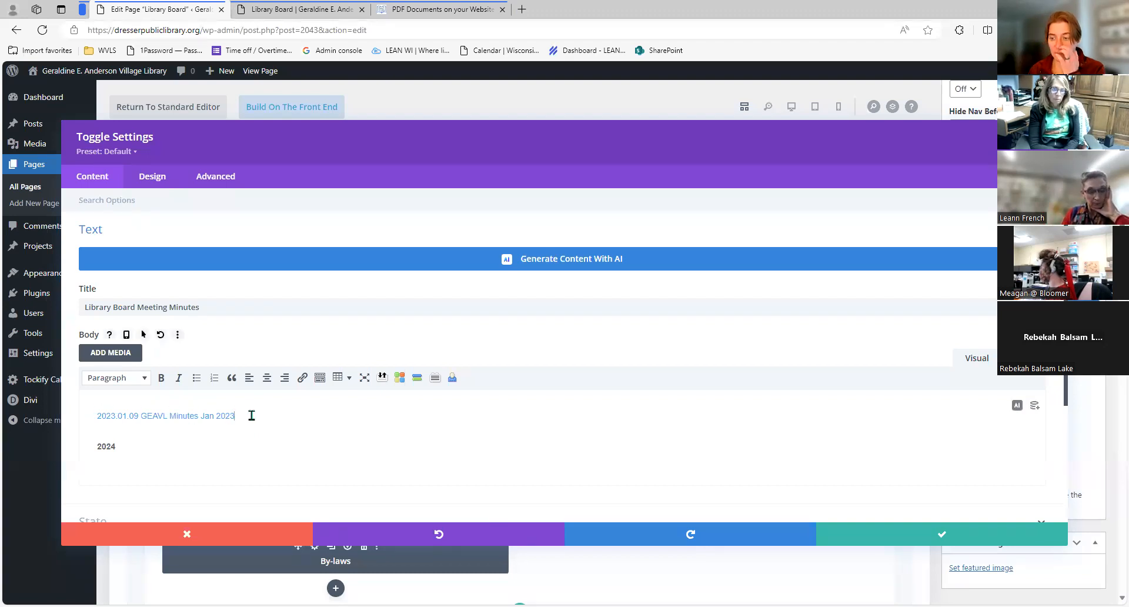
- Move the 2024 heading above the January 2023 minutes link in the body text
click(170, 416)
drag(169, 416, 140, 416)
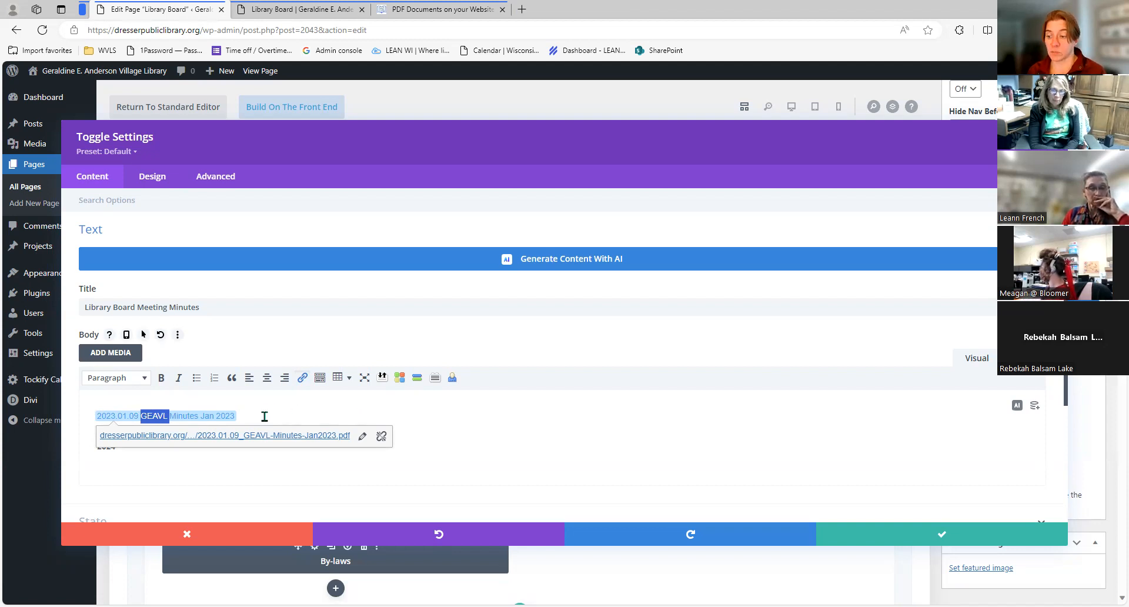
drag(121, 447, 92, 447)
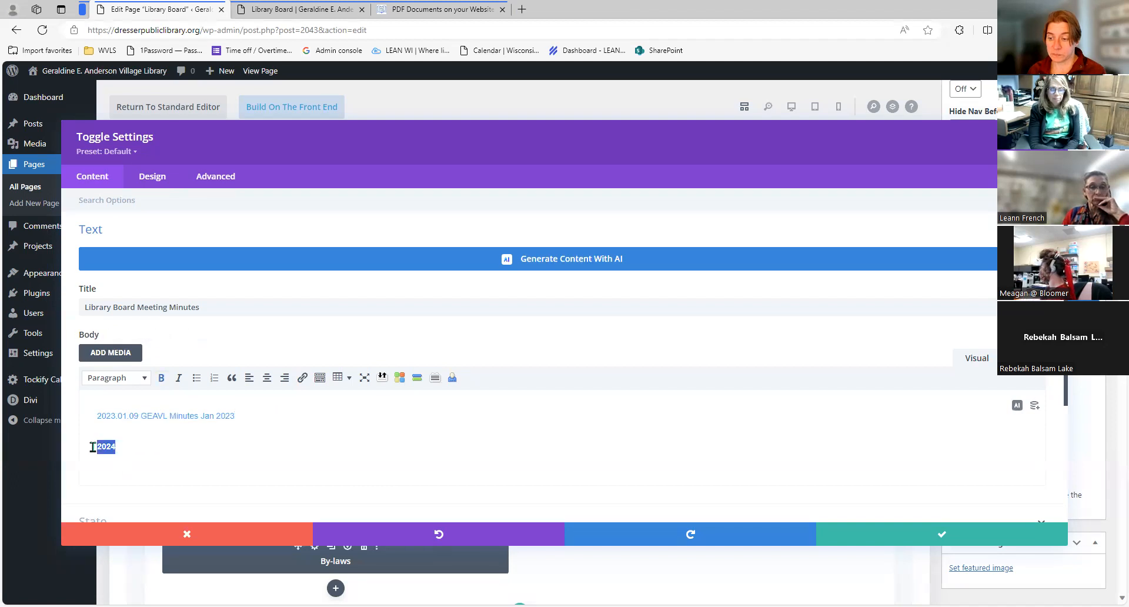
key(BackSpace)
key(BackSpace)
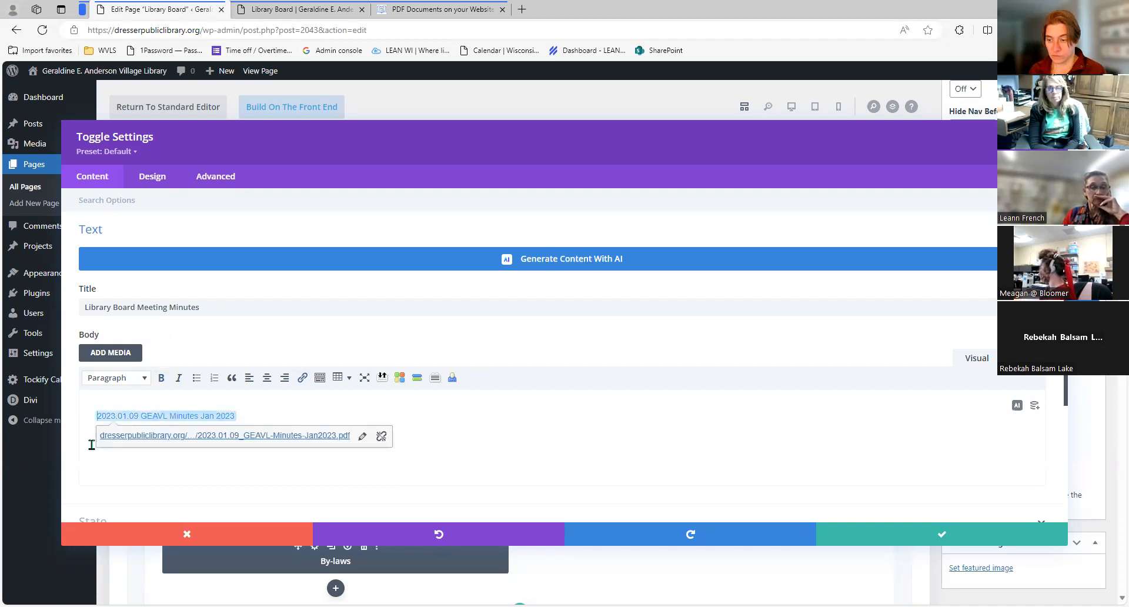
key(ctrl+z)
key(ctrl+z)
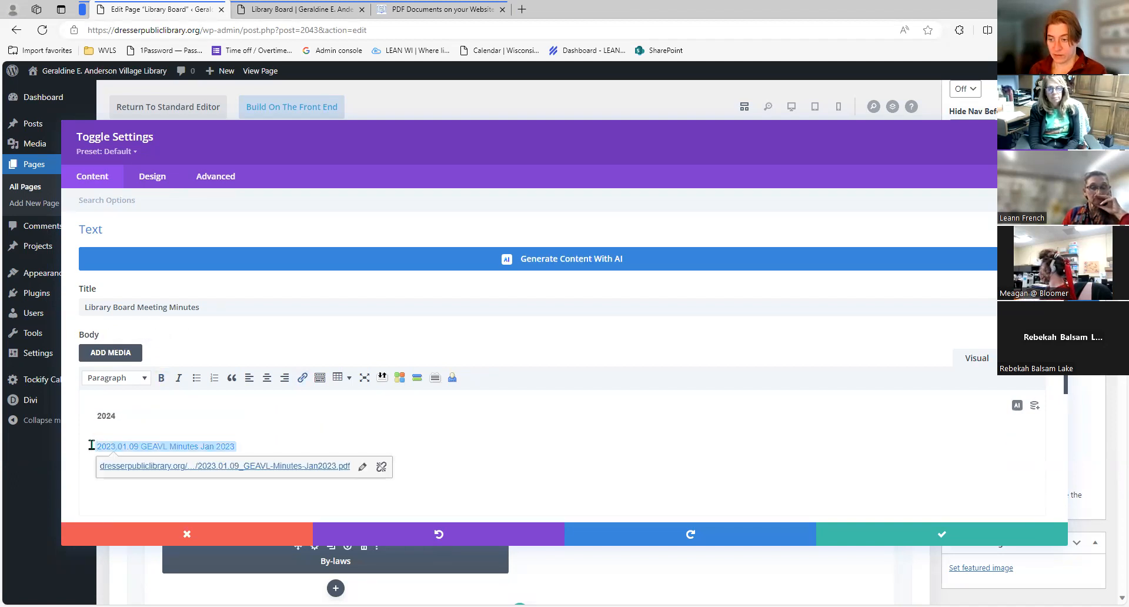
- Add a bold 2023 heading between the 2024 heading and the January 2023 minutes link
click(92, 445)
key(Return)
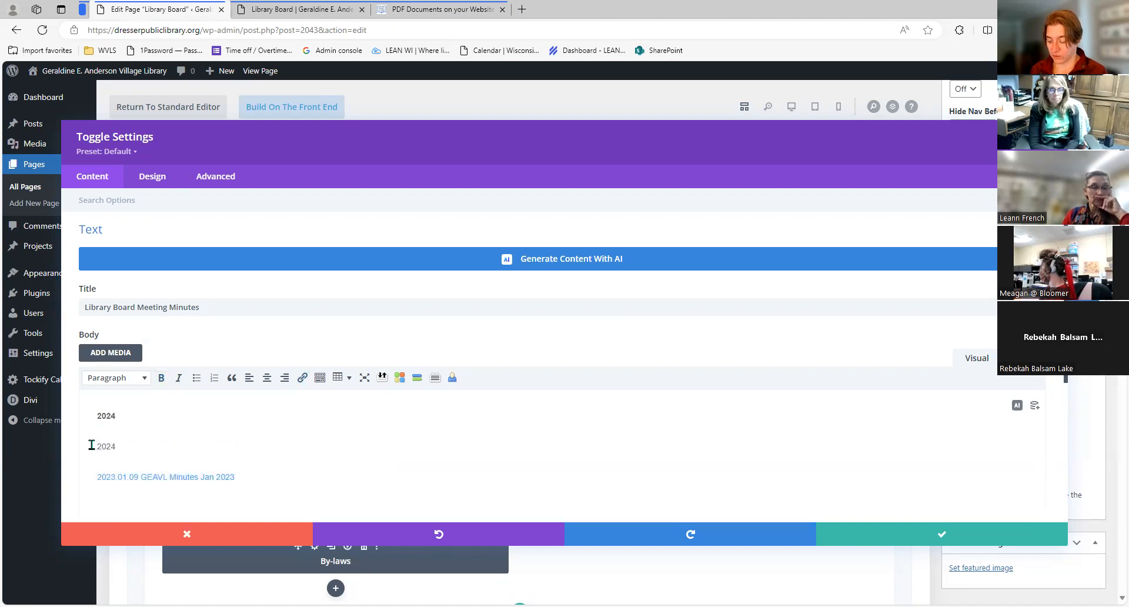
double_click(91, 445)
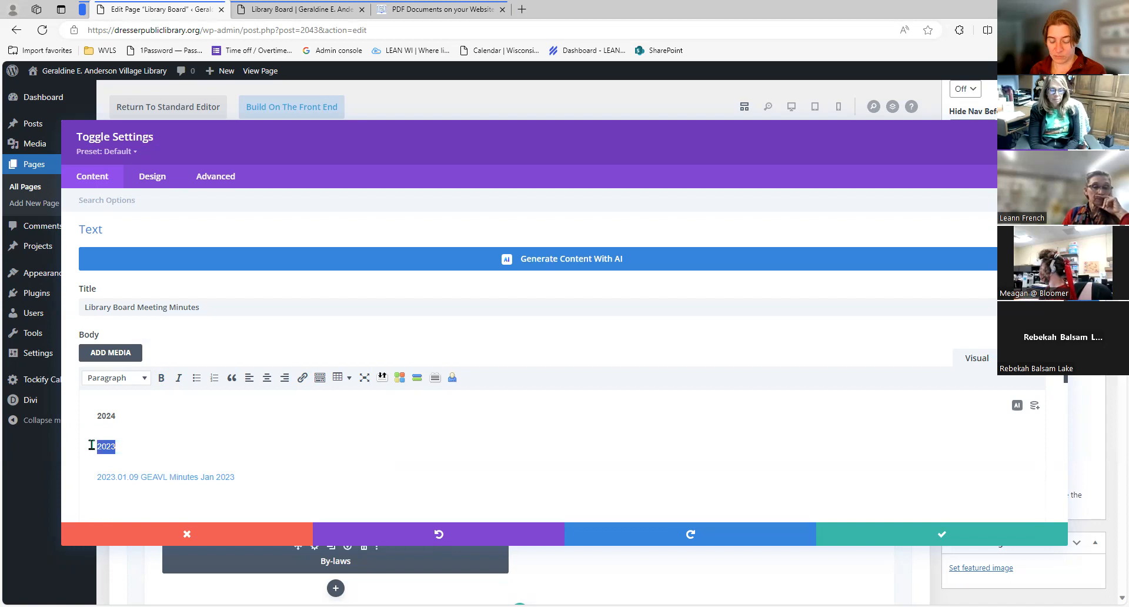
key(Right)
key(Down)
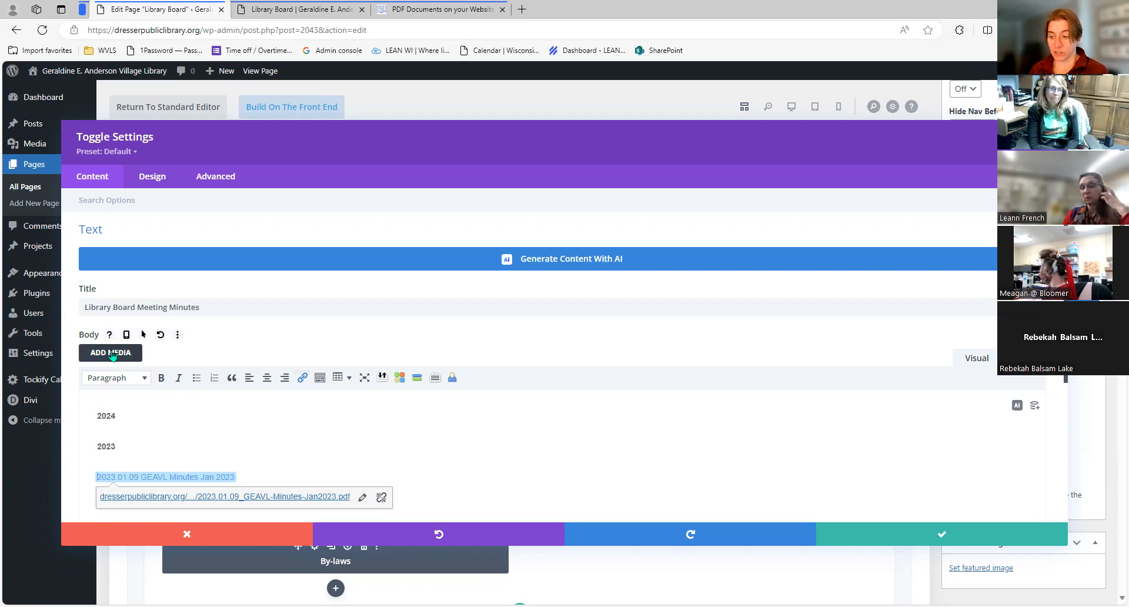
- Insert an empty line above the January 2023 minutes link, directly below the 2023 heading
key(Return)
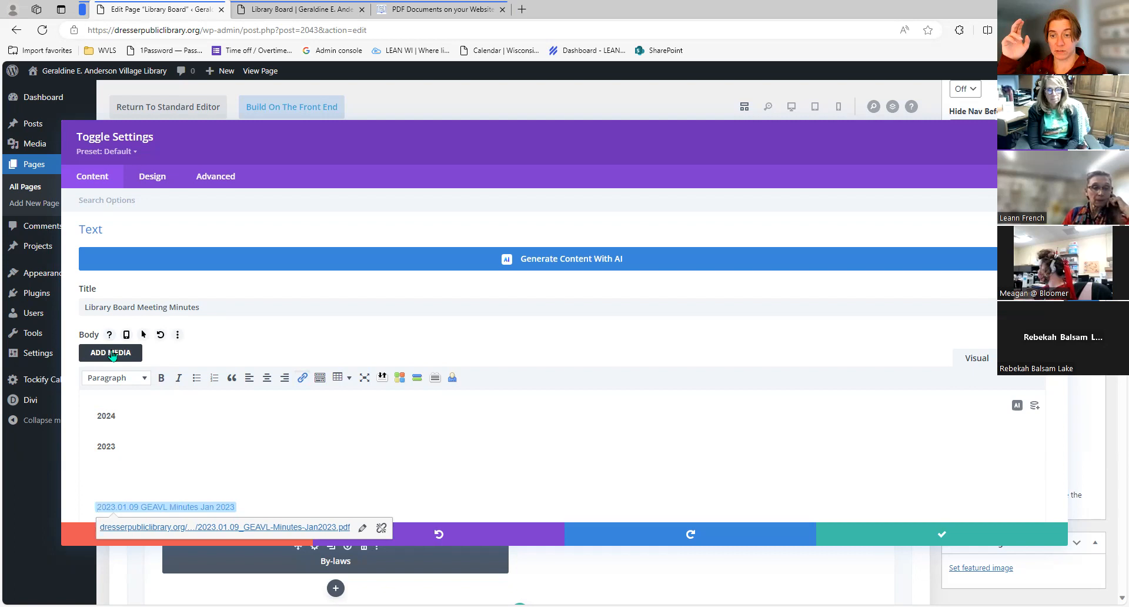
key(Left)
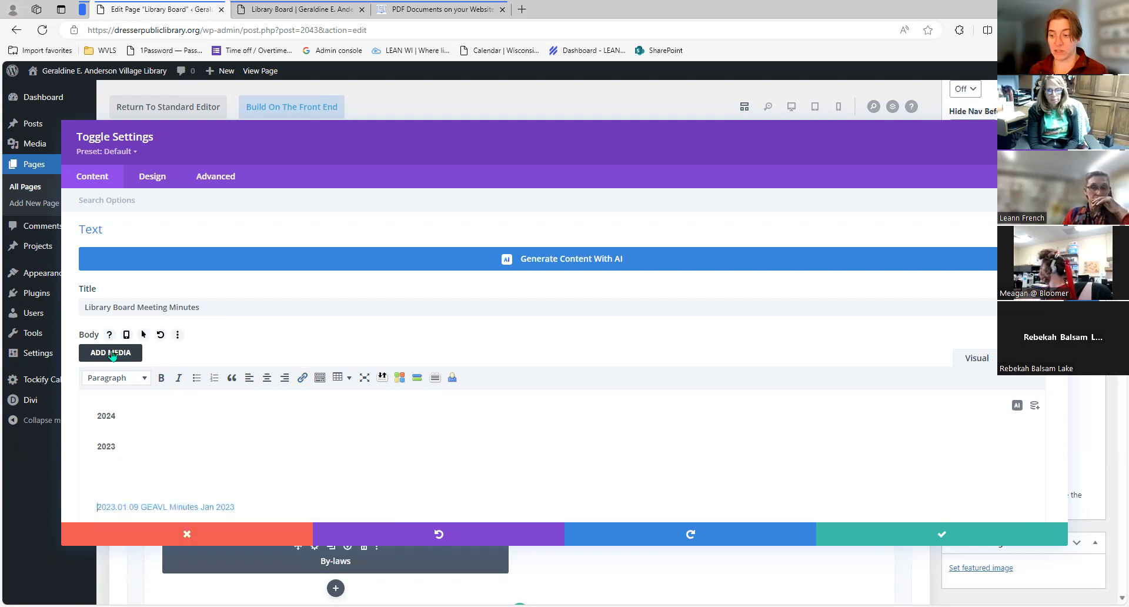
key(BackSpace)
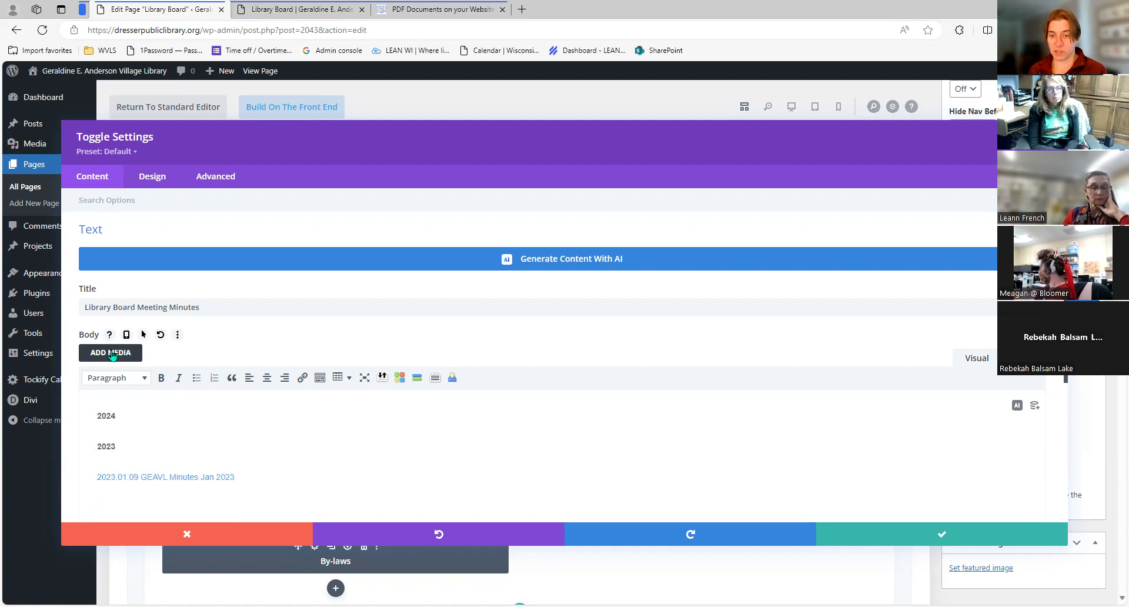
key(Return)
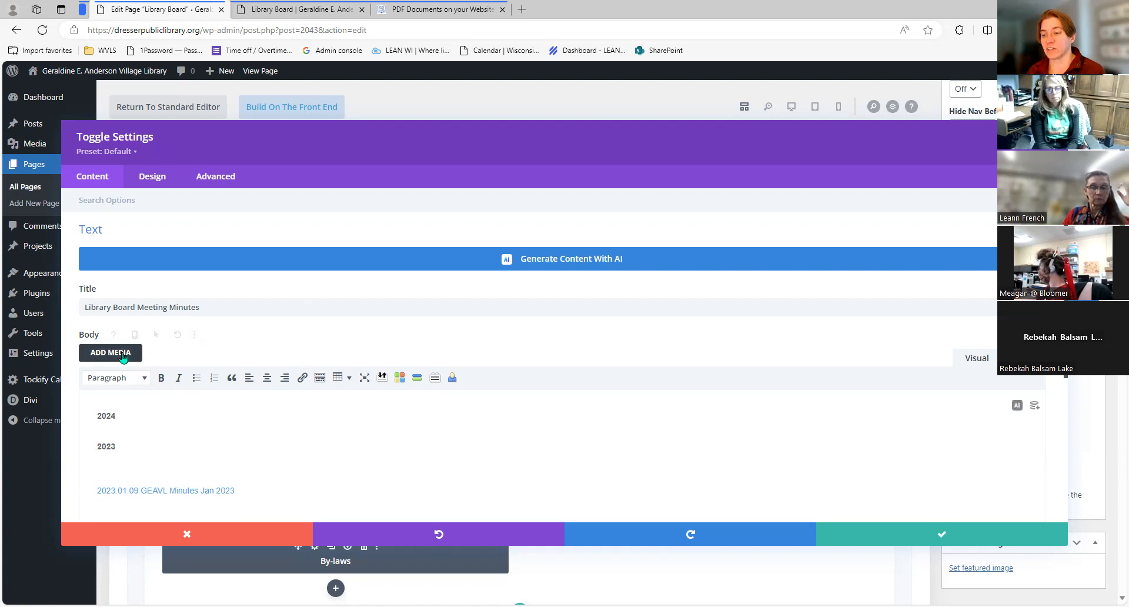
- Insert the February 2023 minutes PDF above the January link with the title "2023.02.13 GEAVL Minutes Feb 2023"
click(123, 355)
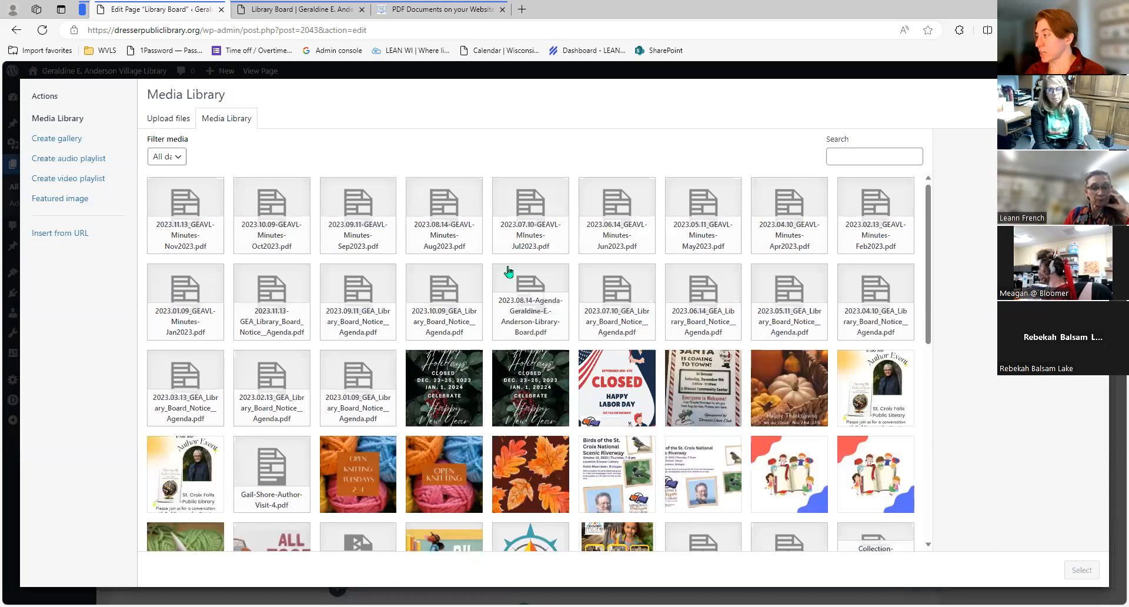
click(879, 228)
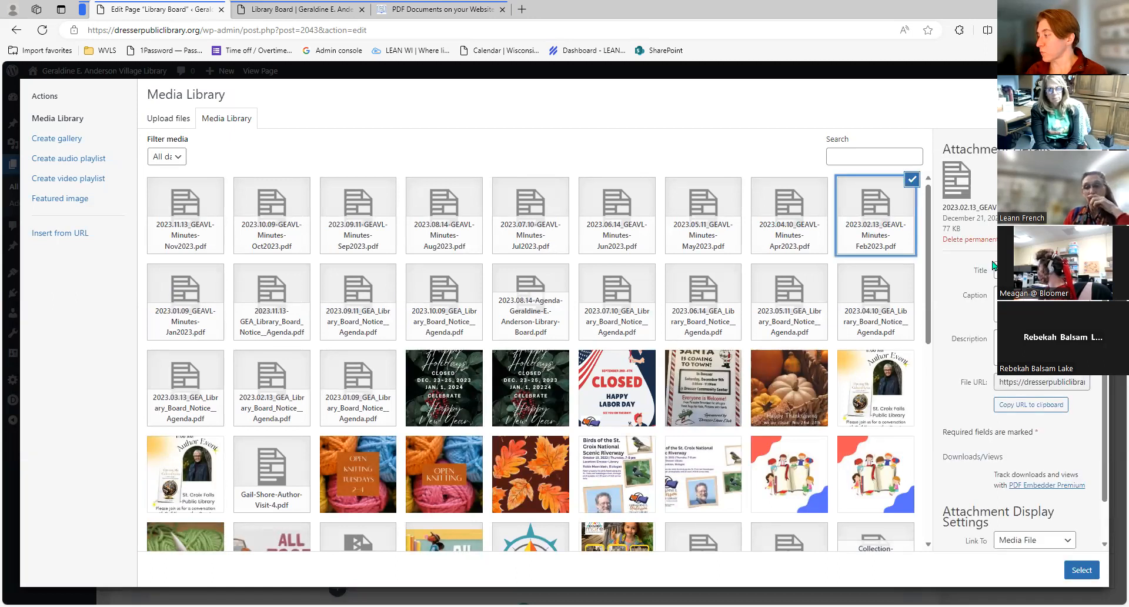
click(1041, 270)
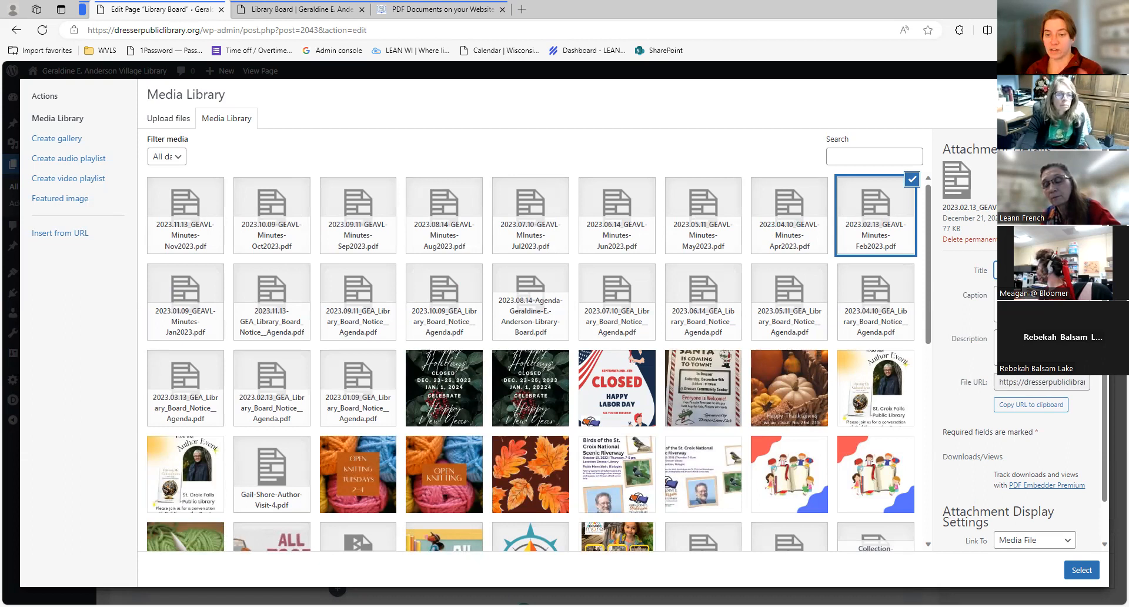
click(1080, 570)
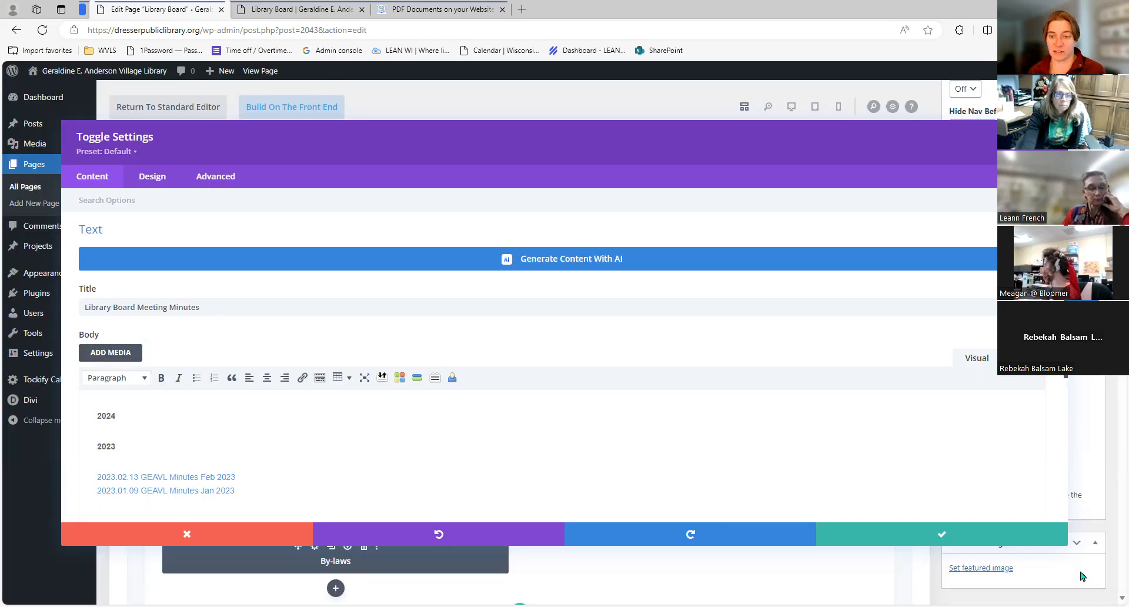
- Add an empty line directly above the February 2023 minutes link, using a single line break rather than a new paragraph
key(Return)
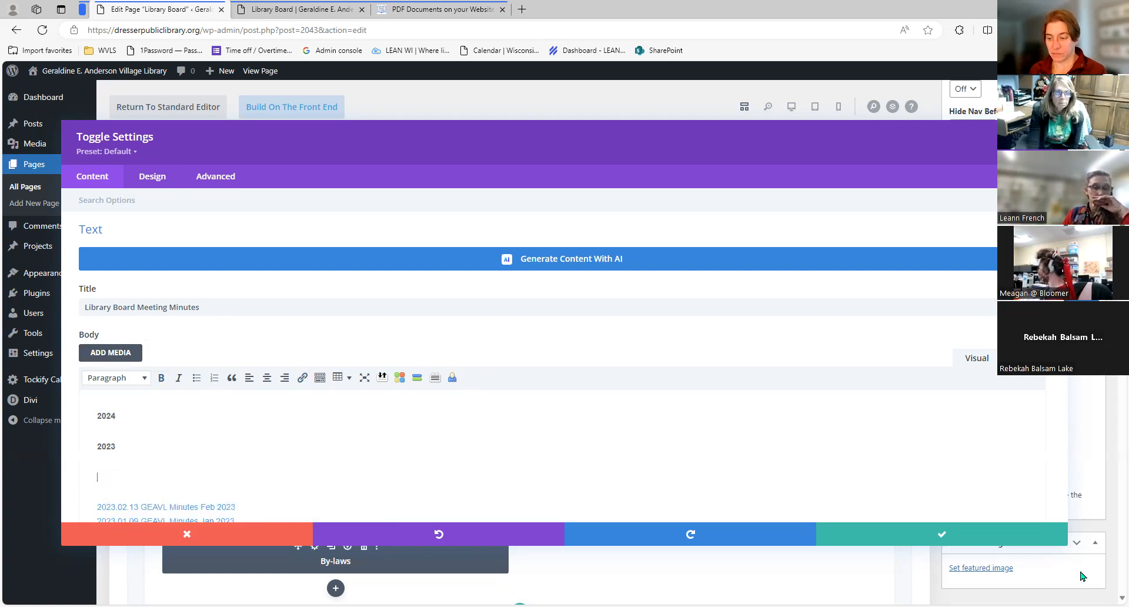
key(Delete)
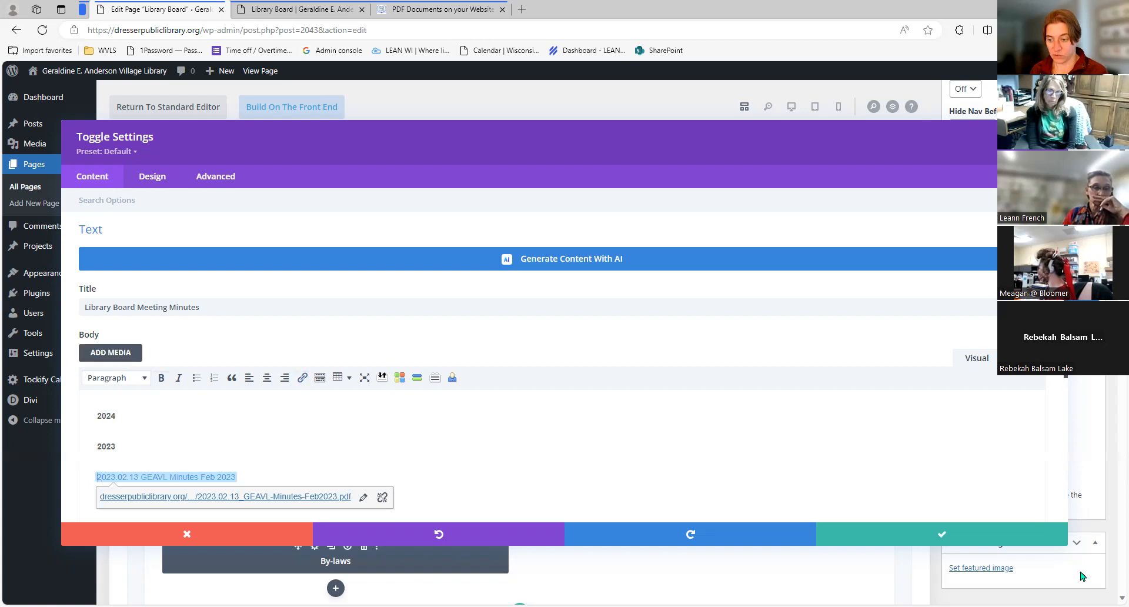
key(Return)
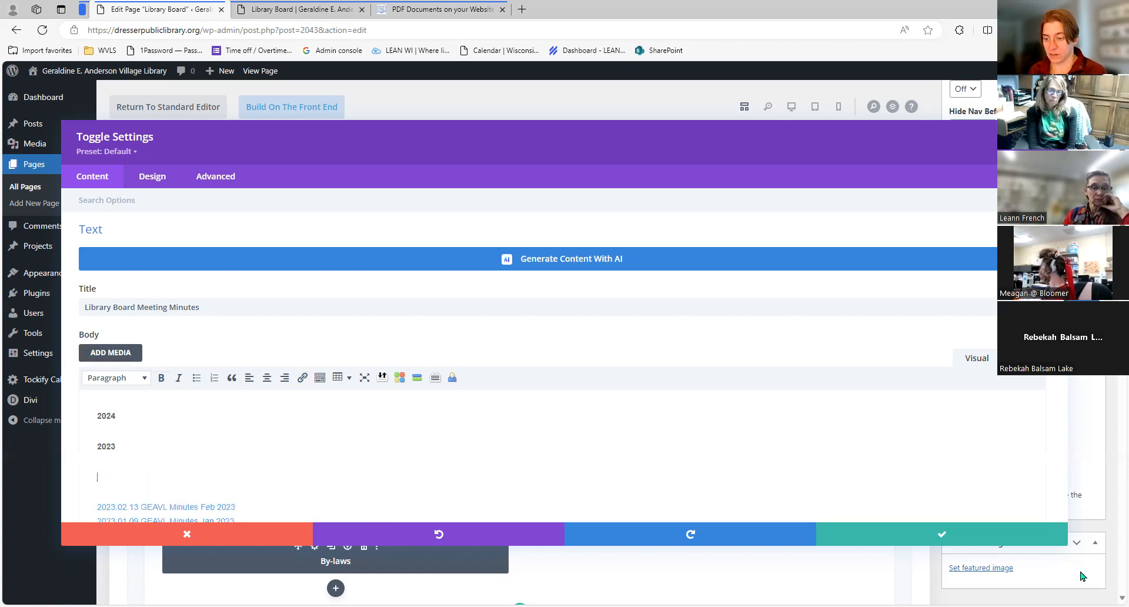
key(Delete)
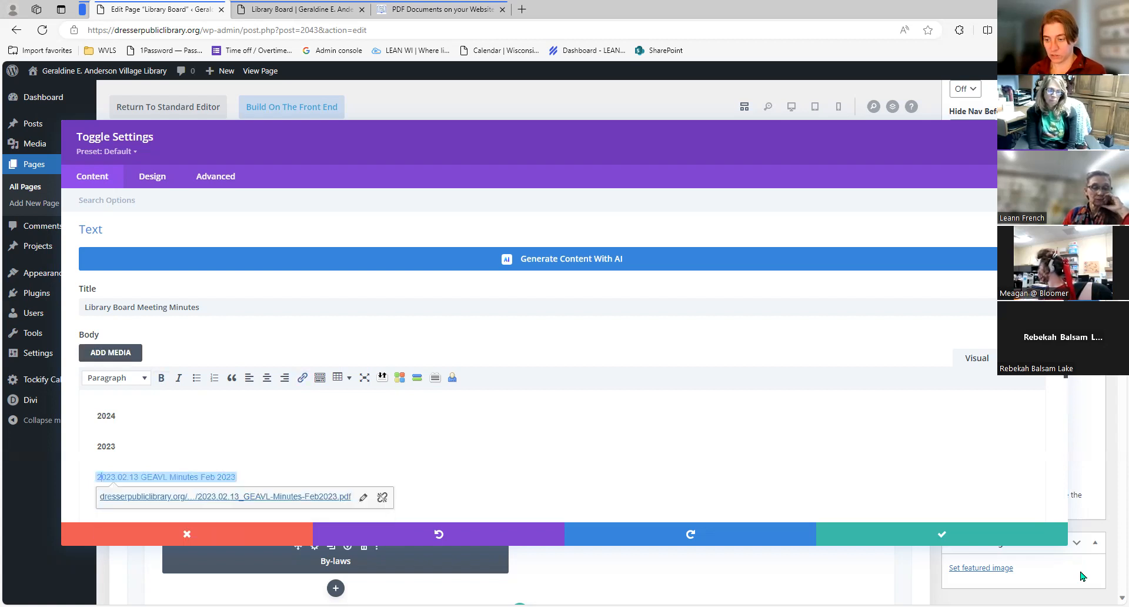
key(shift+Return)
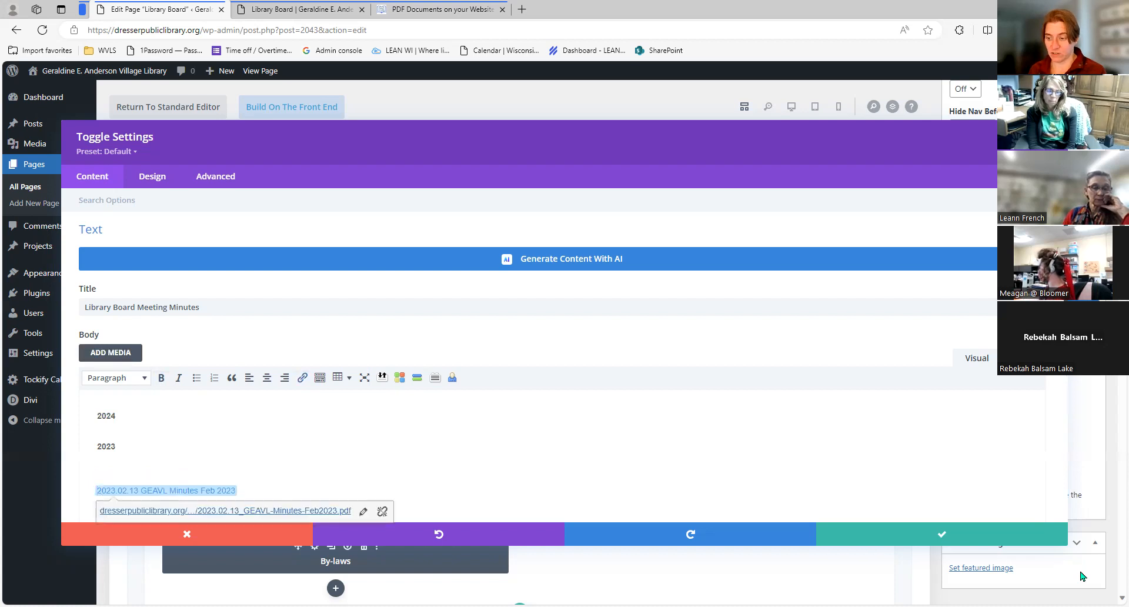
key(Up)
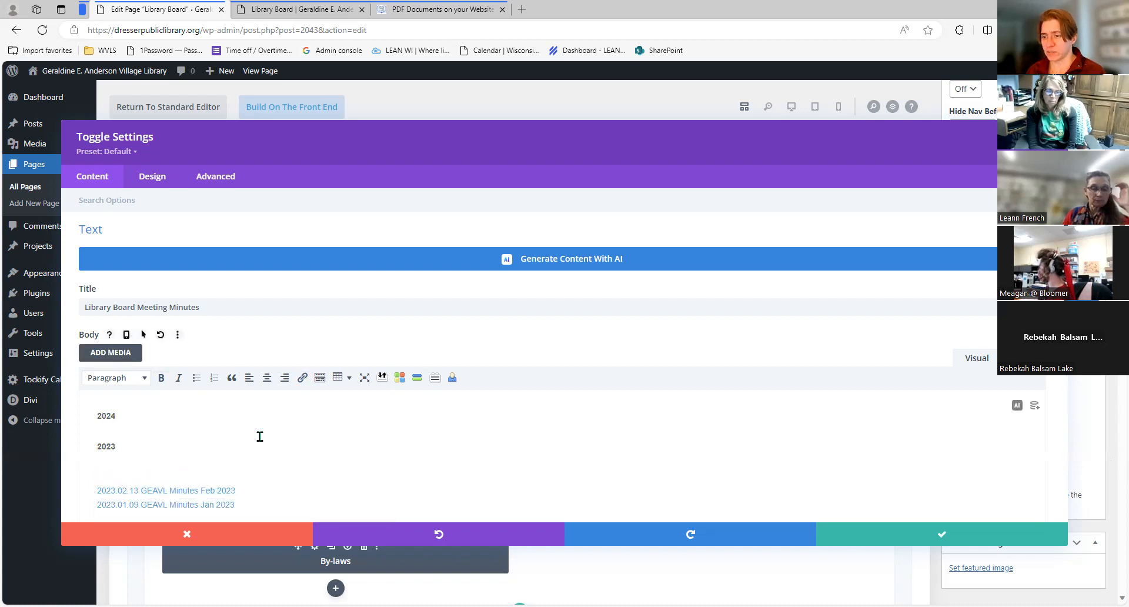
- Insert the April 2023 minutes PDF on the empty line with the title "2023.04.10 GEAVL Minutes Apr2023"
click(117, 359)
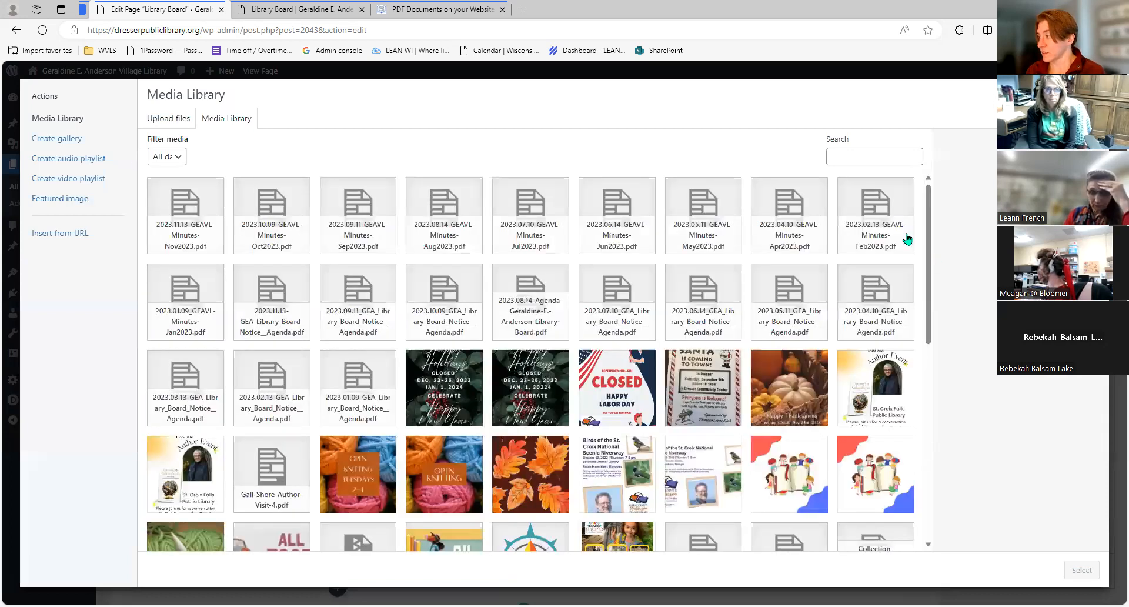
click(783, 233)
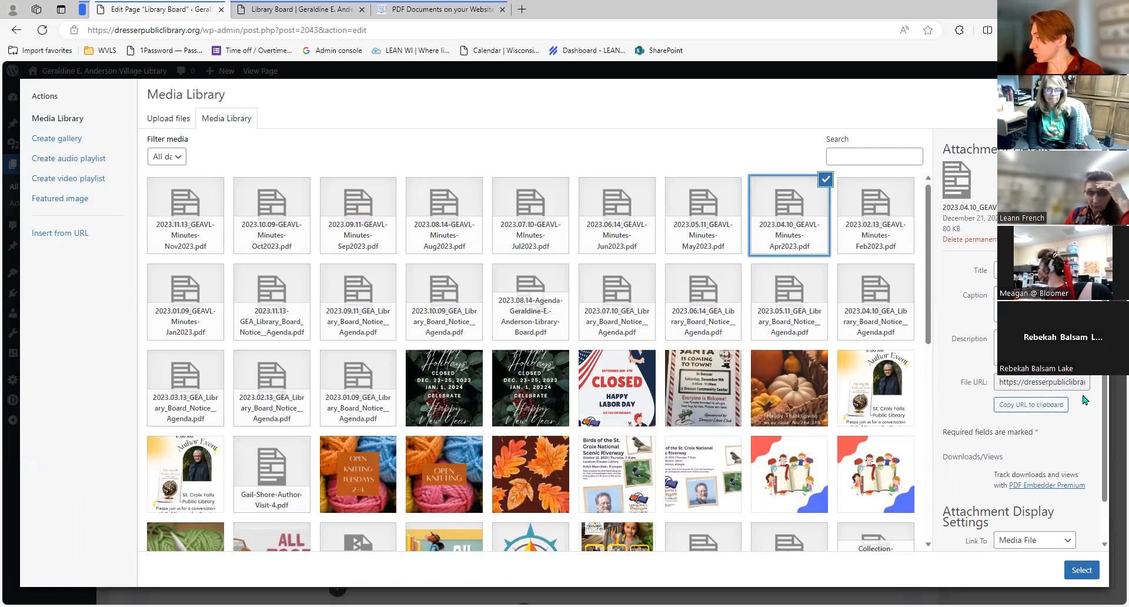
click(1029, 270)
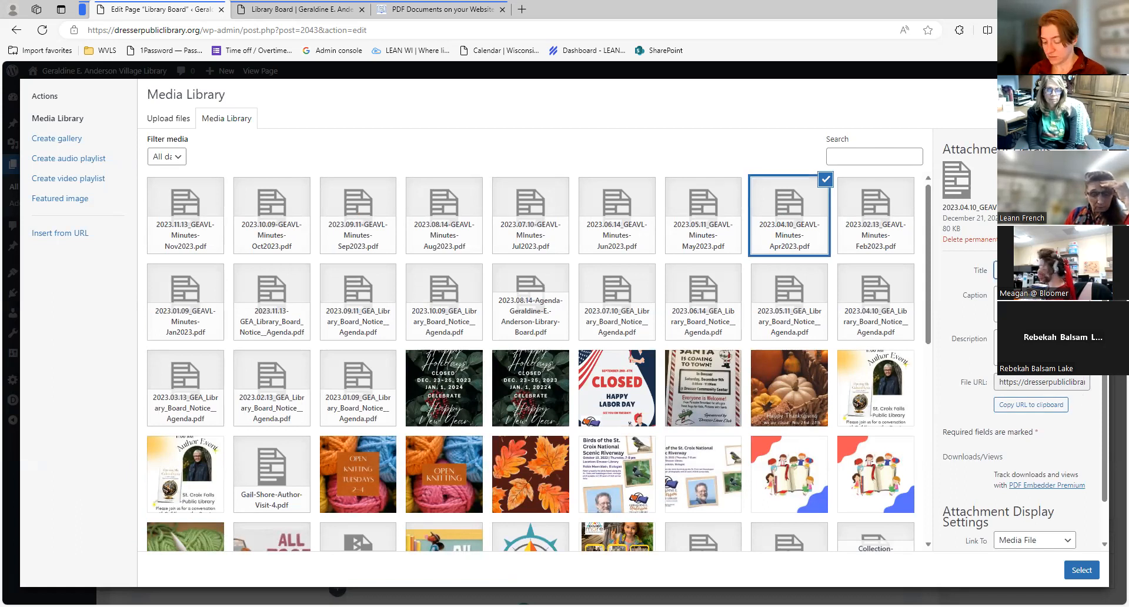
click(1080, 572)
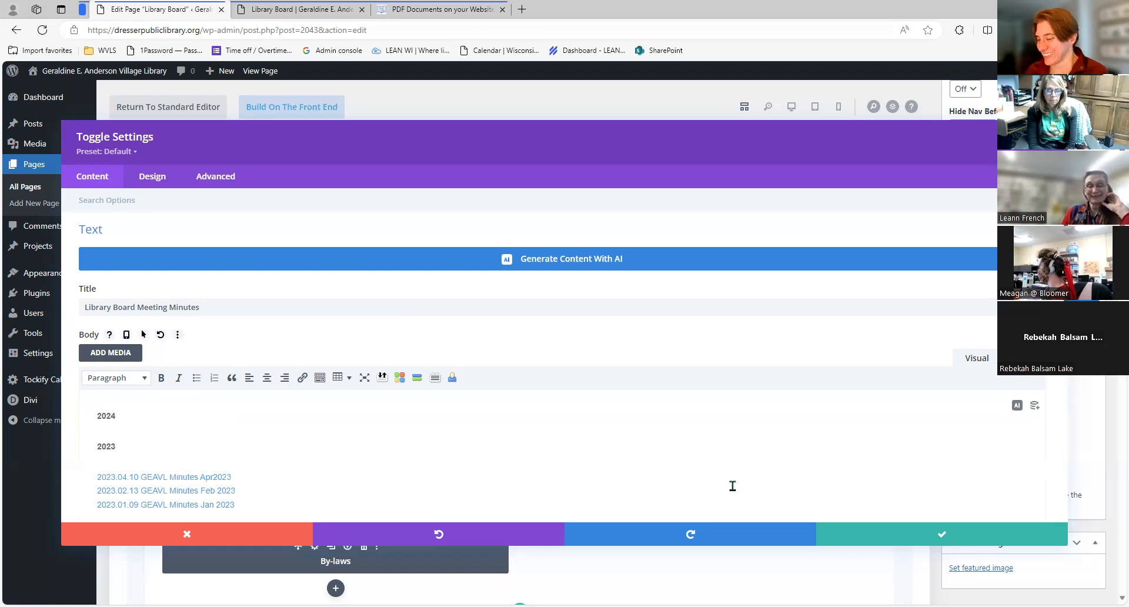
- Correct the April link text to "2023.04.10 GEAVL Minutes Apr 2023" and save the toggle settings
click(935, 534)
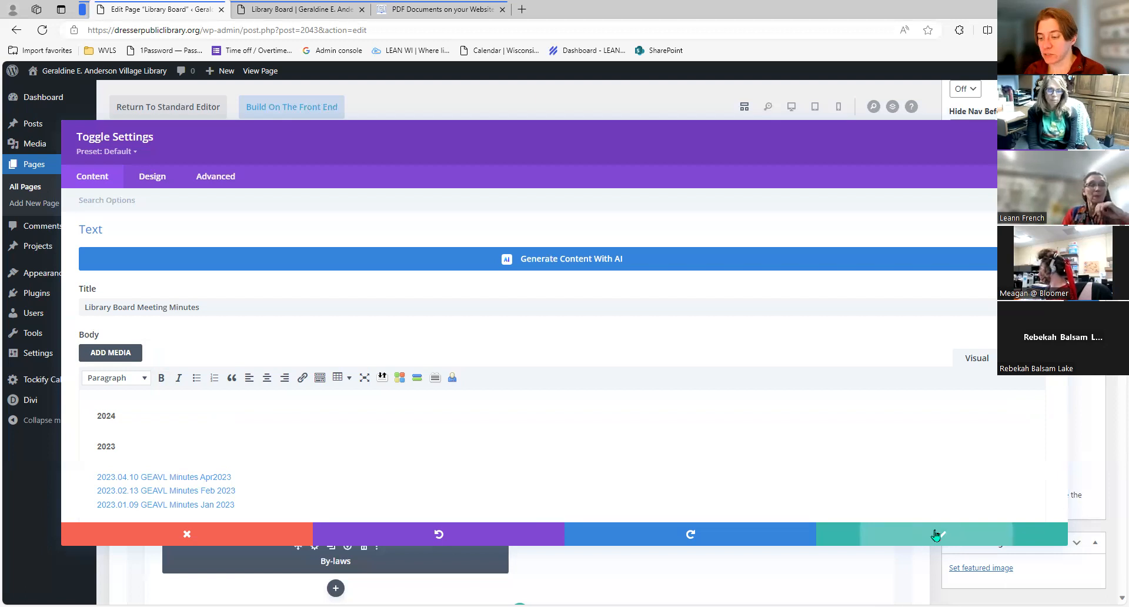
click(216, 477)
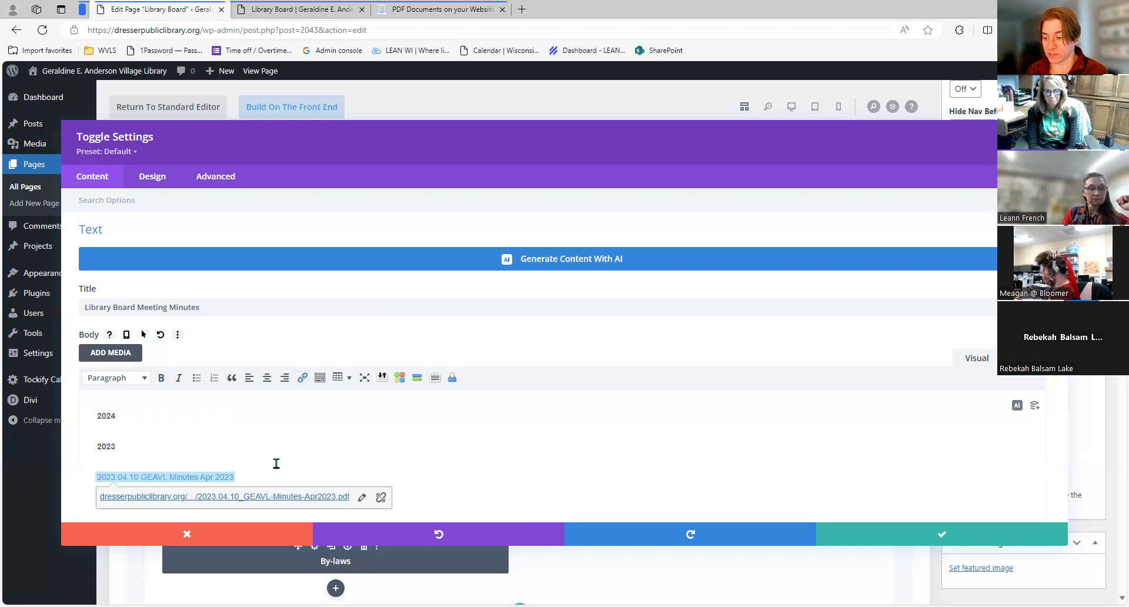
click(110, 477)
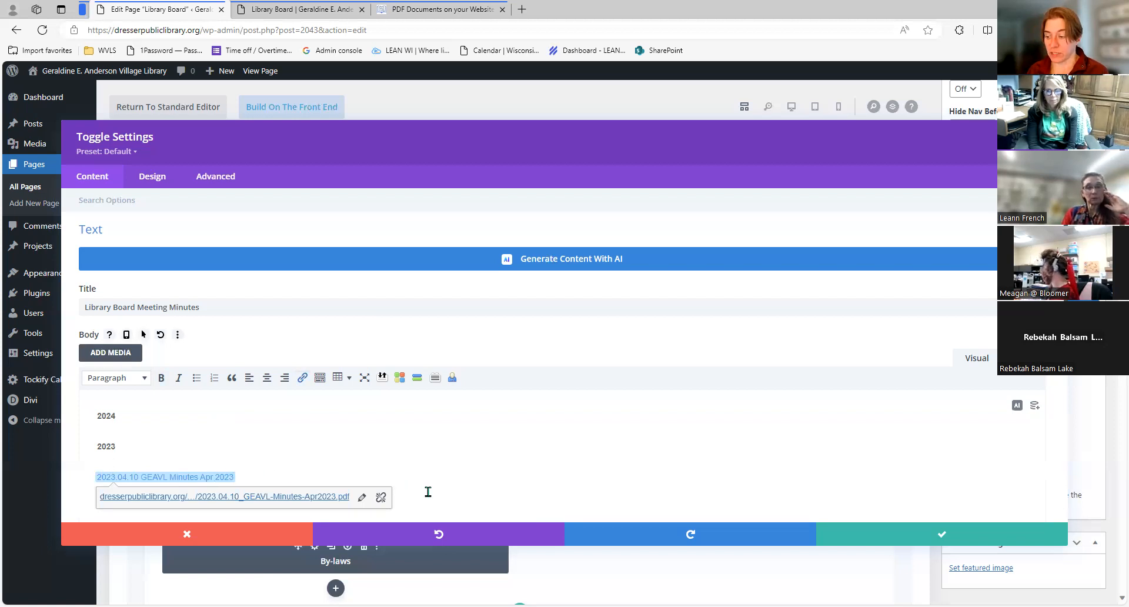
click(938, 535)
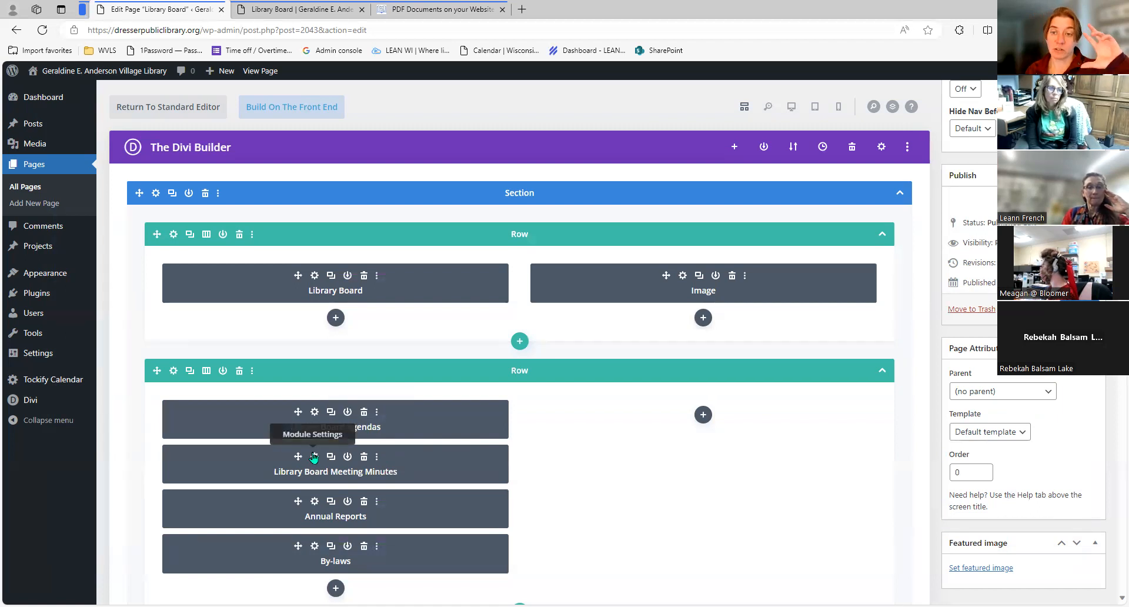
- Reopen the Library Board Meeting Minutes toggle and insert the May, June and July 2023 minutes PDFs together above the April link
click(314, 456)
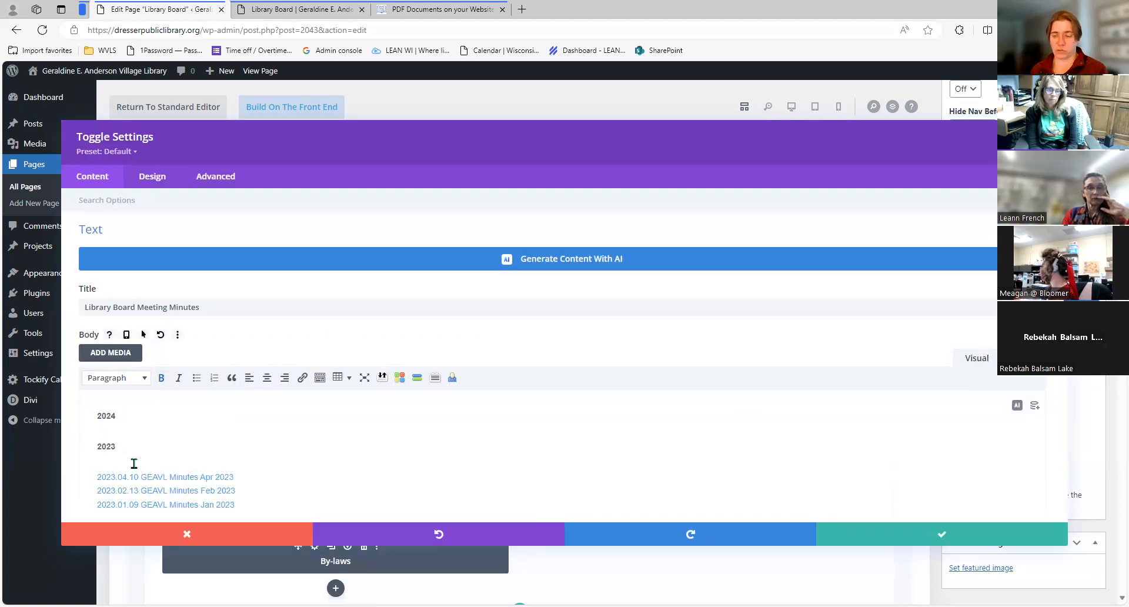
key(Return)
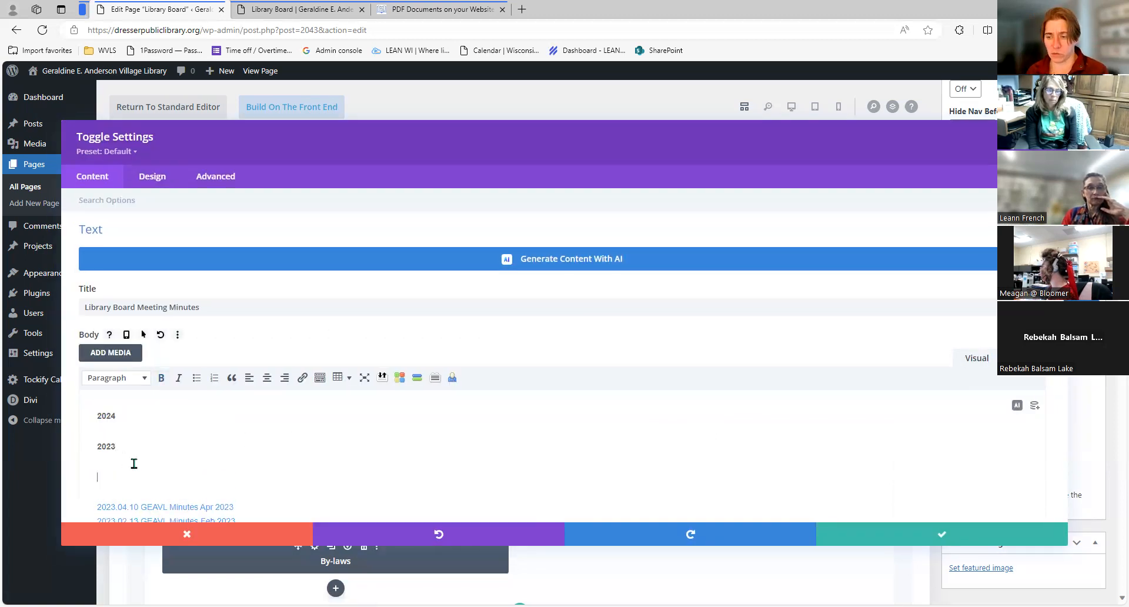
click(111, 353)
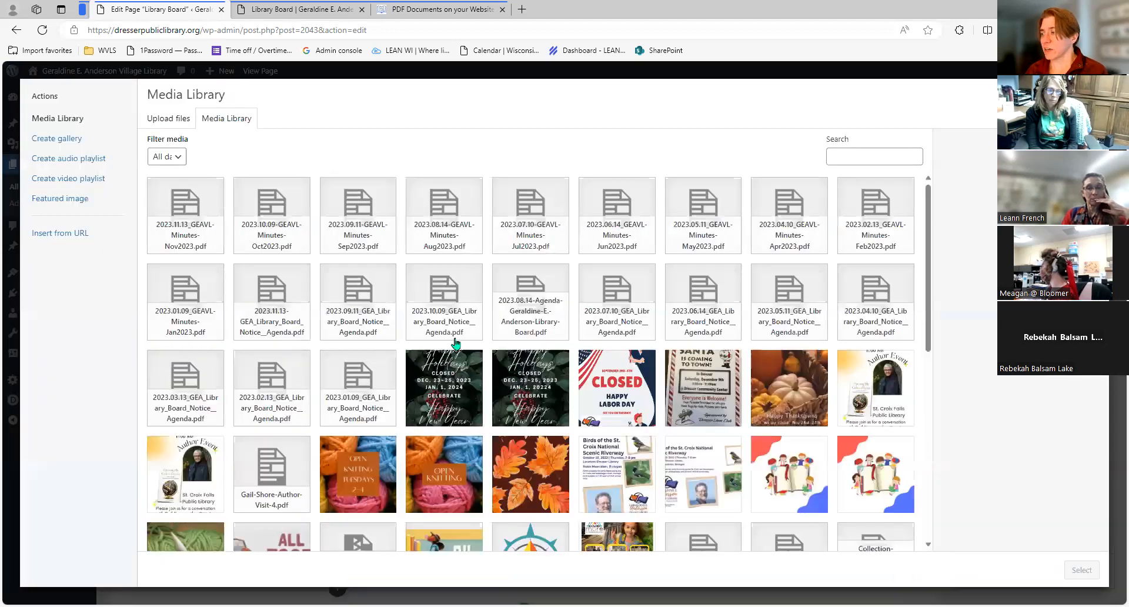
click(715, 241)
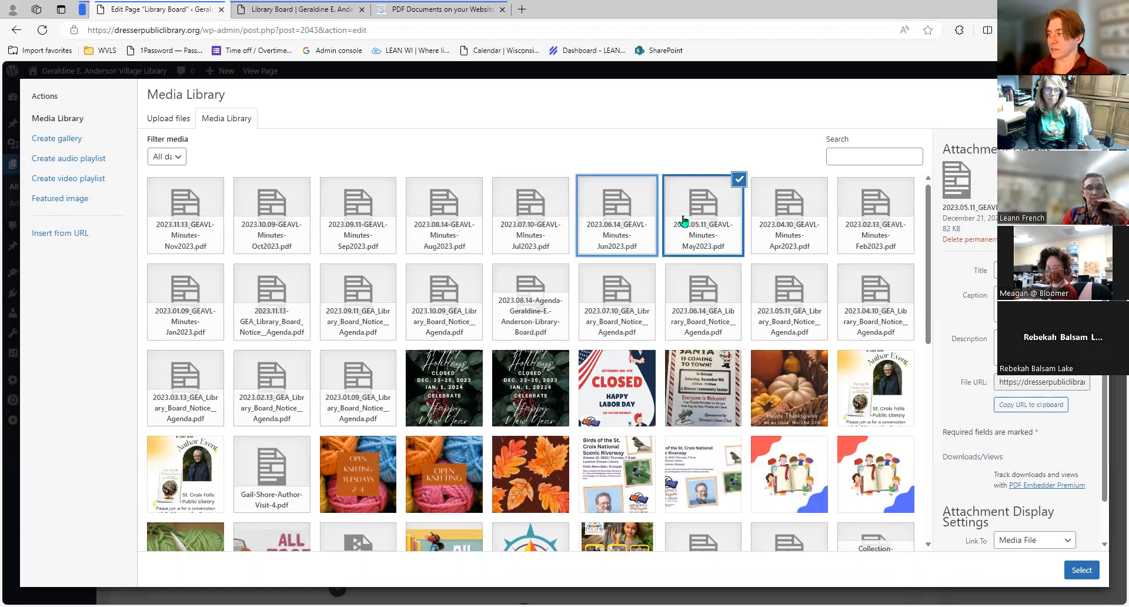
click(623, 210)
click(552, 196)
click(682, 208)
ctrl+click(622, 222)
ctrl+click(534, 207)
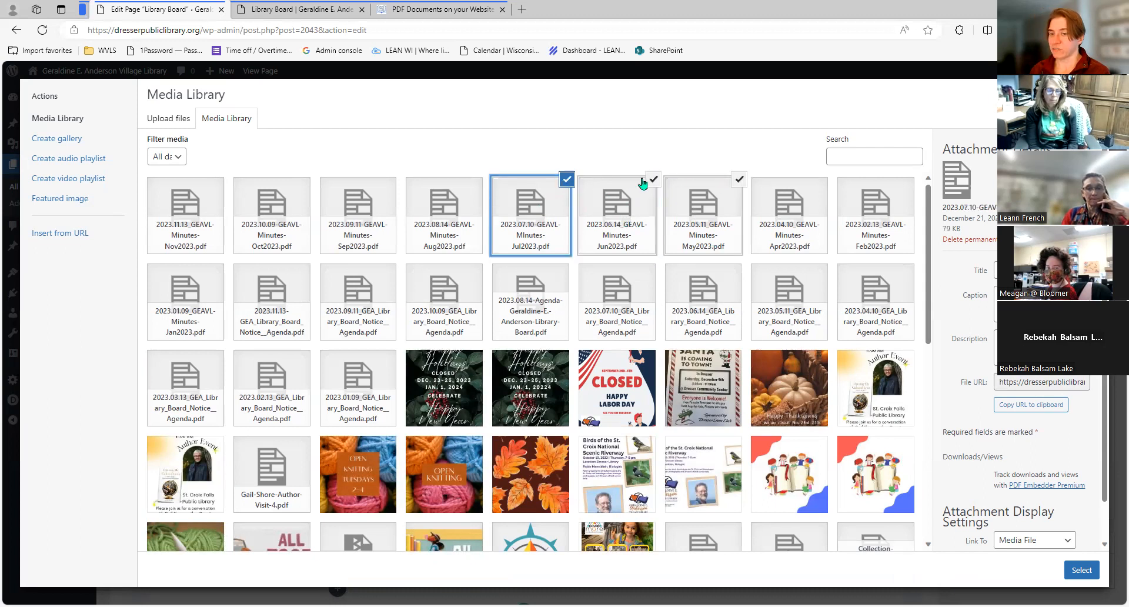
click(1082, 570)
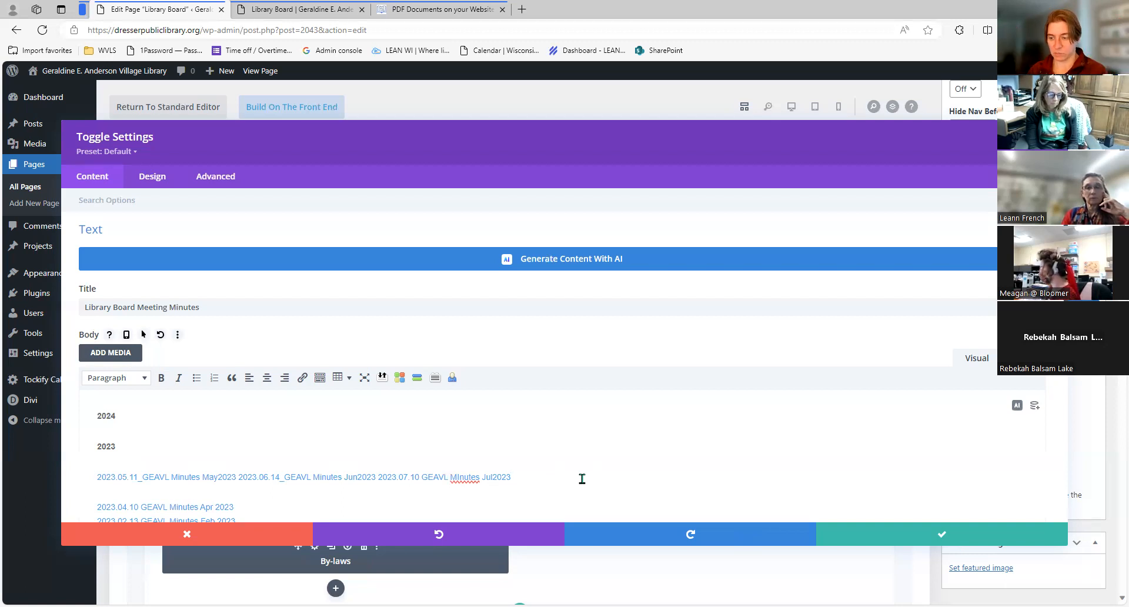
- Break up the row of inserted links so that the July 2023 minutes link sits on its own line
click(217, 476)
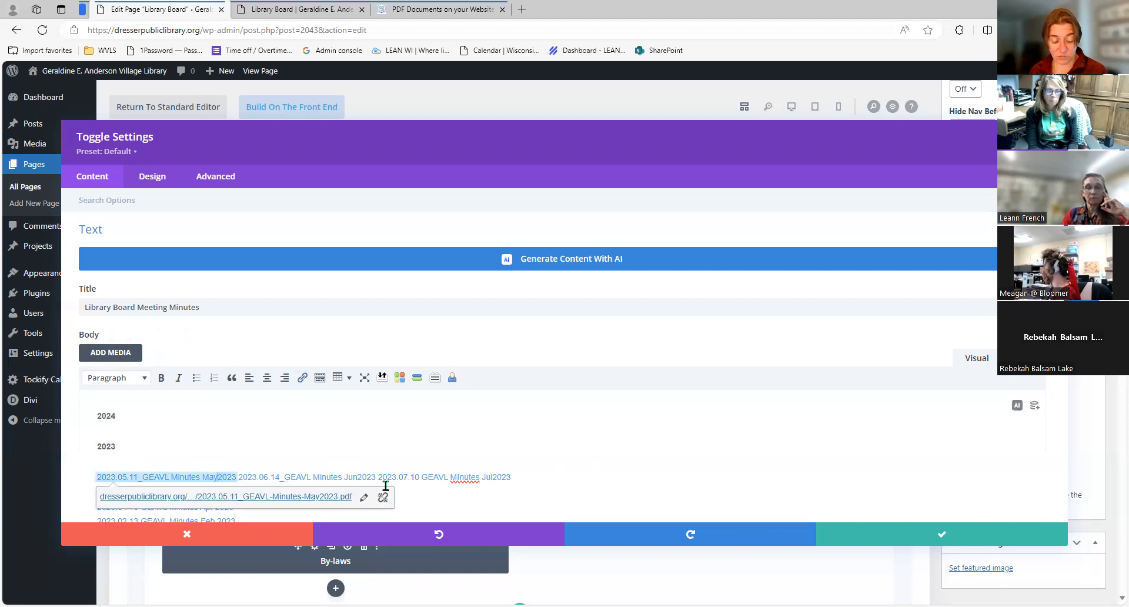
key(shift+Return)
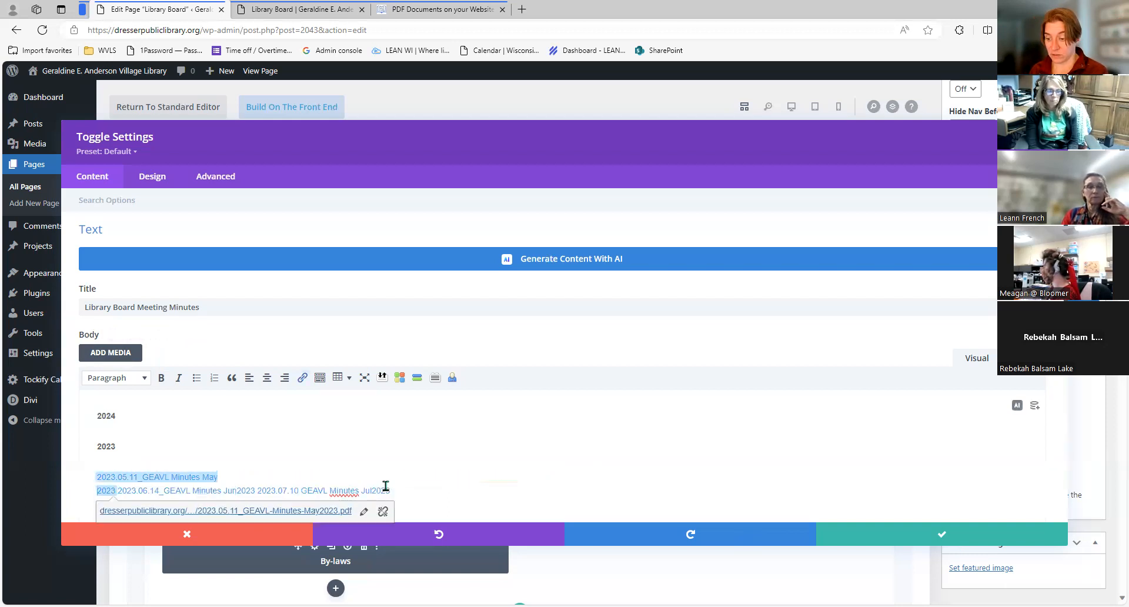
key(Down)
click(386, 486)
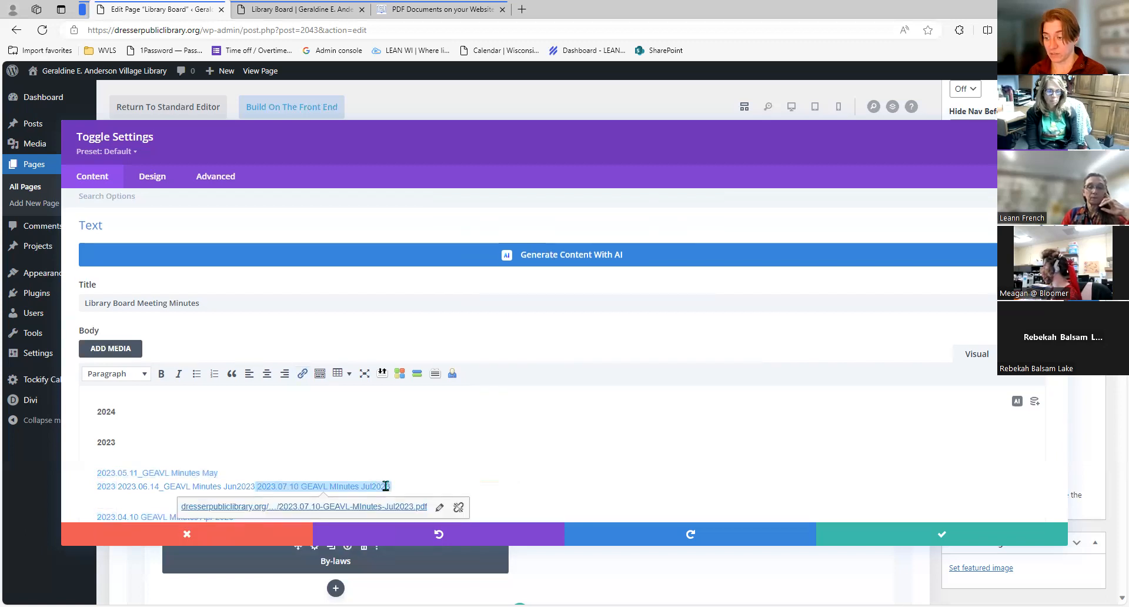
key(shift+Return)
key(shift+Down)
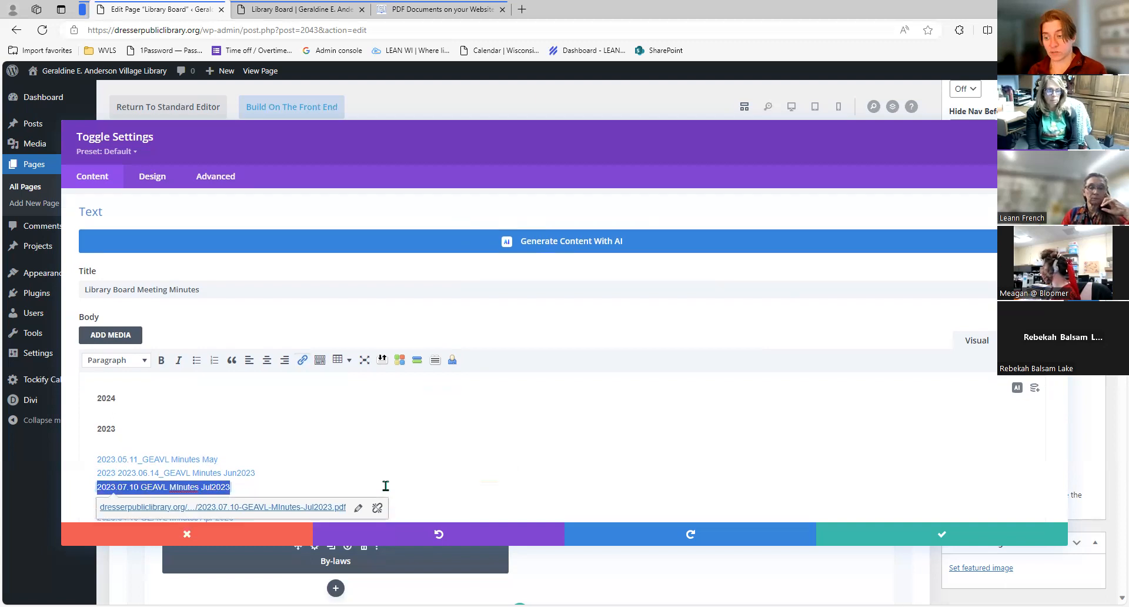
- Rejoin the May link text as "2023.05.11_GEAVL Minutes May 2023" and put the June 2023 link in its own paragraph
key(Left)
key(Up)
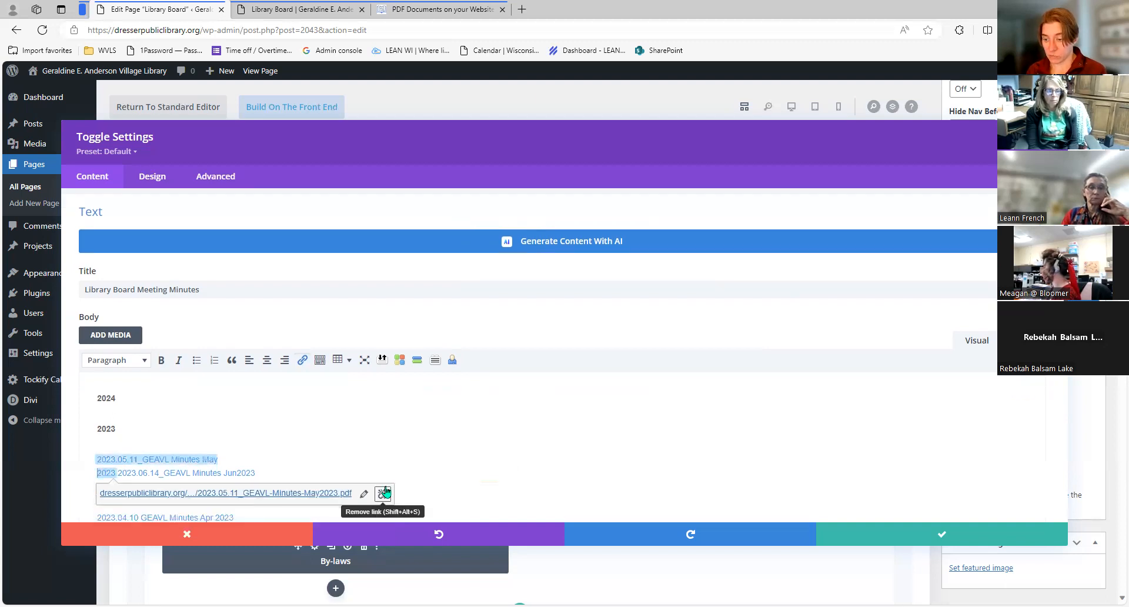
key(BackSpace)
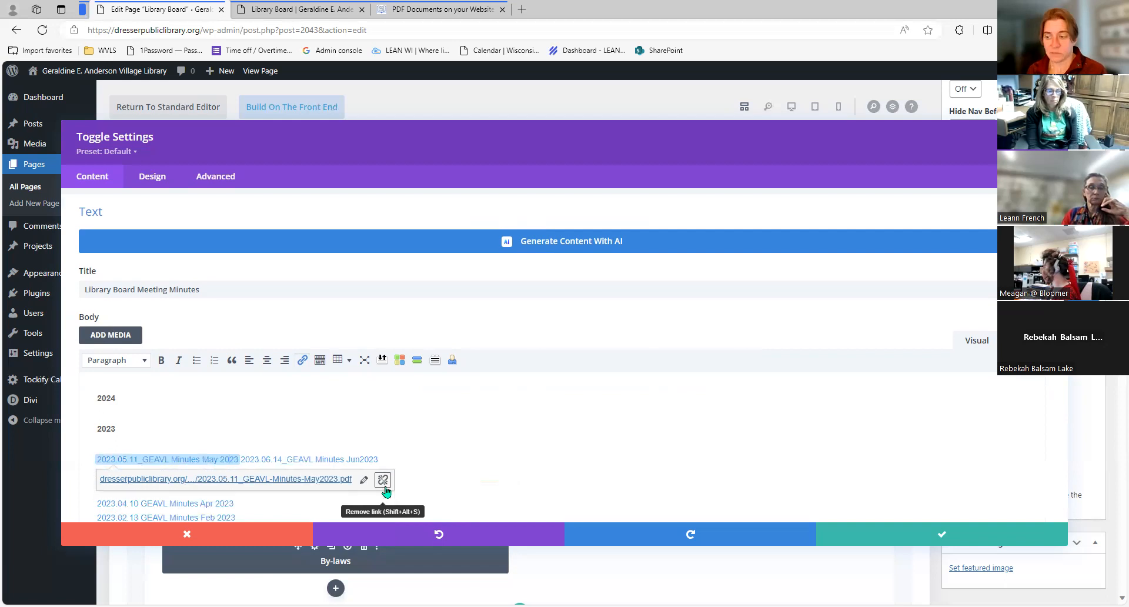
key(Return)
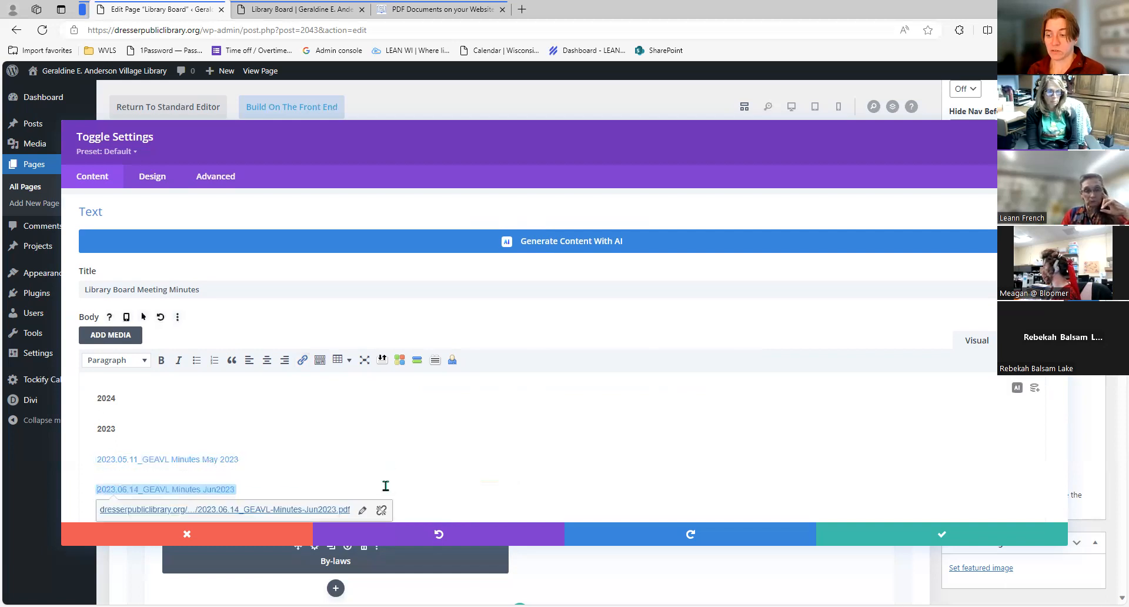
- Move the June 2023 minutes link to the line directly above the May 2023 link
key(shift+End)
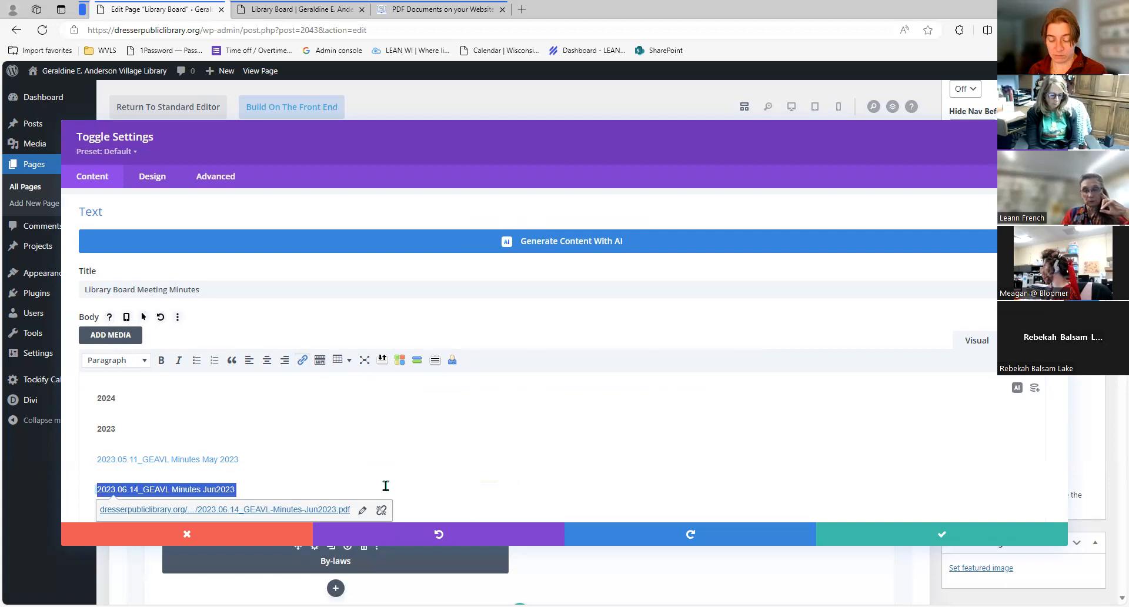
key(ctrl+x)
key(Up)
key(Up)
key(Down)
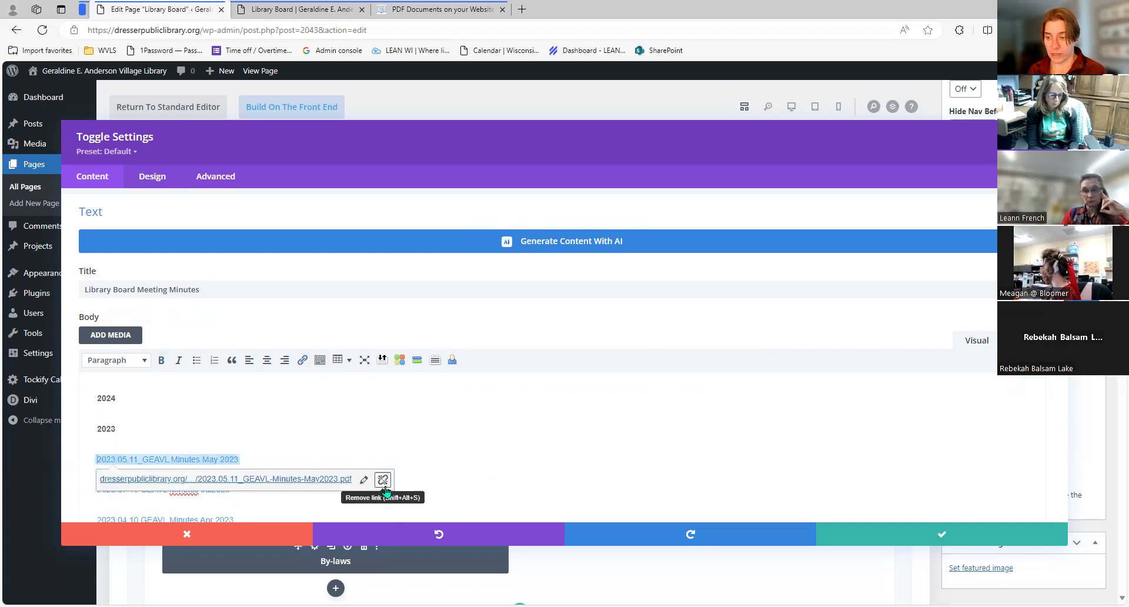
key(ctrl+v)
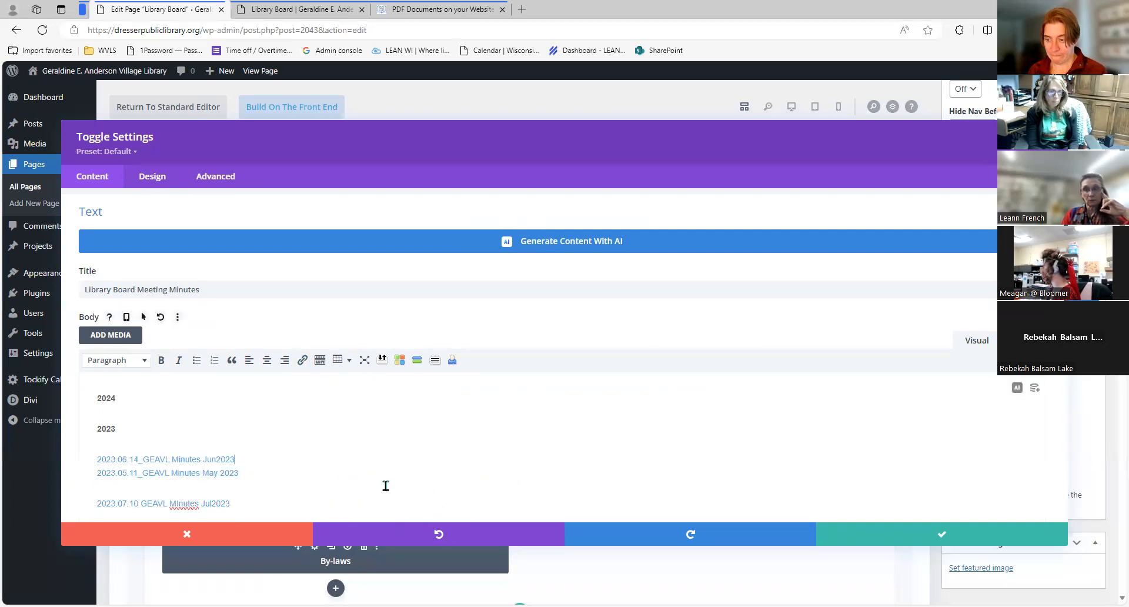
- Move the July 2023 minutes link from below the May 2023 link to its own line above the June 2023 link
key(Down)
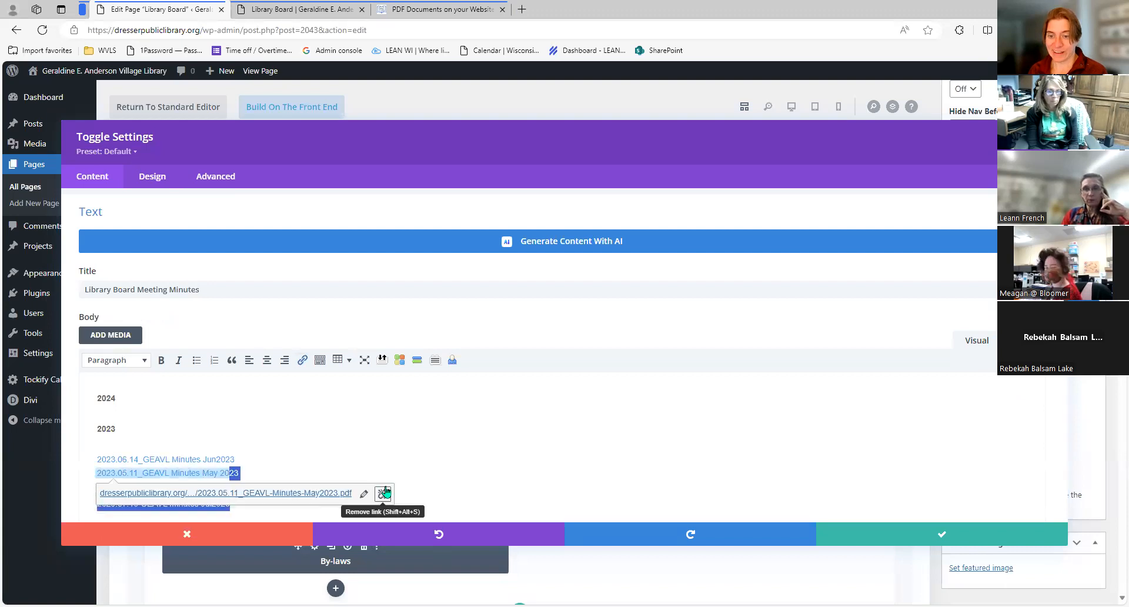
key(ctrl+shift+Left)
key(ctrl+shift+Left)
key(ctrl+shift+Left)
key(ctrl+shift+Left)
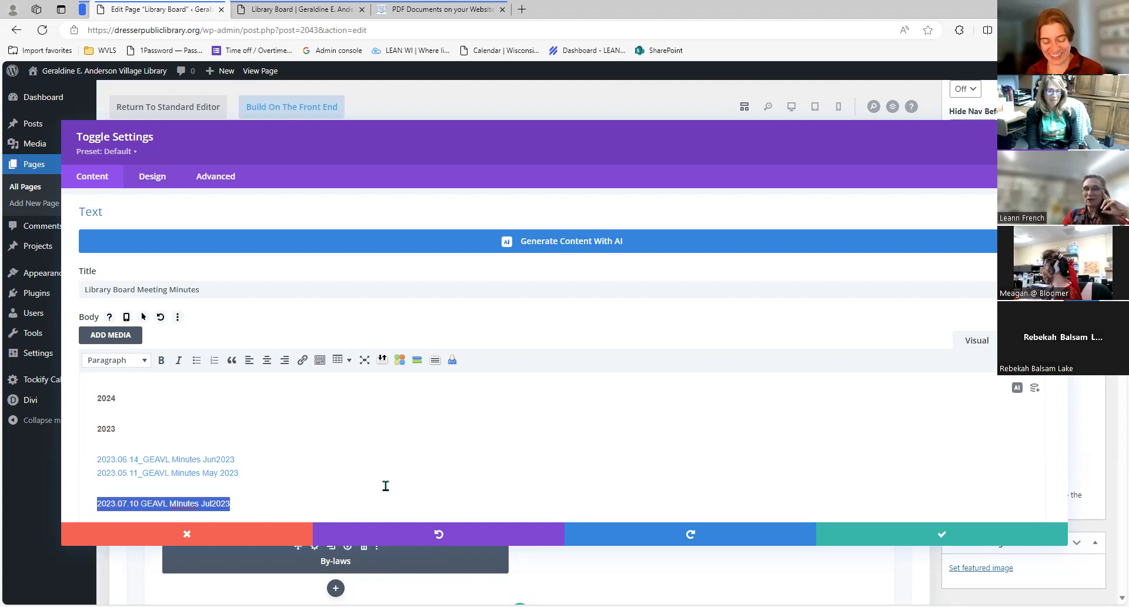
key(BackSpace)
key(BackSpace)
key(Up)
key(Return)
key(ctrl+v)
key(Down)
key(shift+Home)
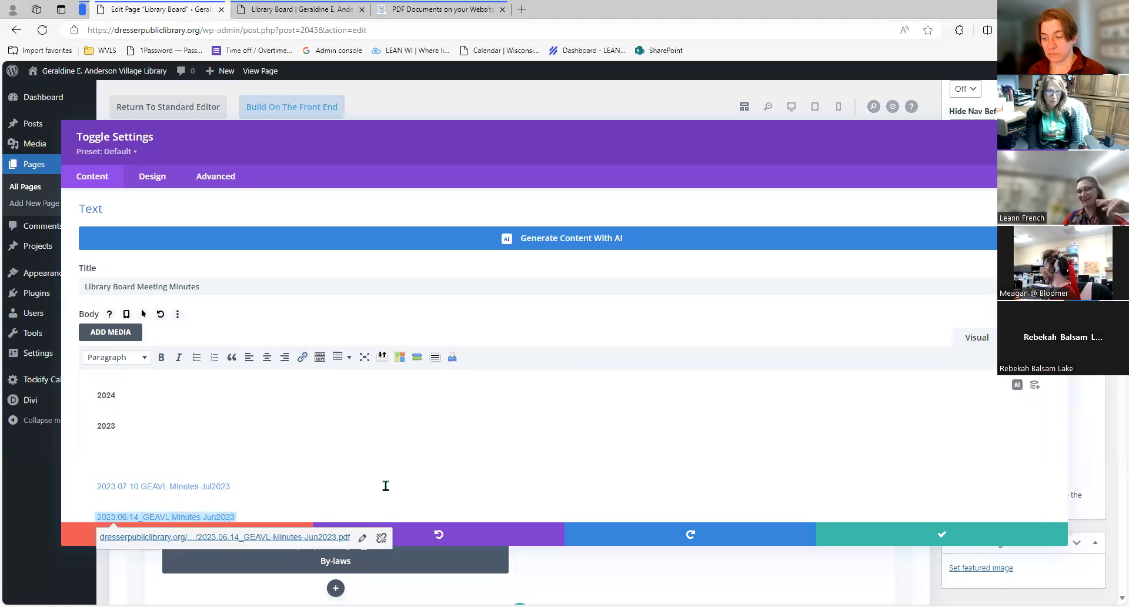
- Correct the end of the July link text to read "Jul 2023" and pull the June 2023 link up directly beneath it
key(Up)
key(Up)
key(Down)
key(BackSpace)
key(Right)
key(Right)
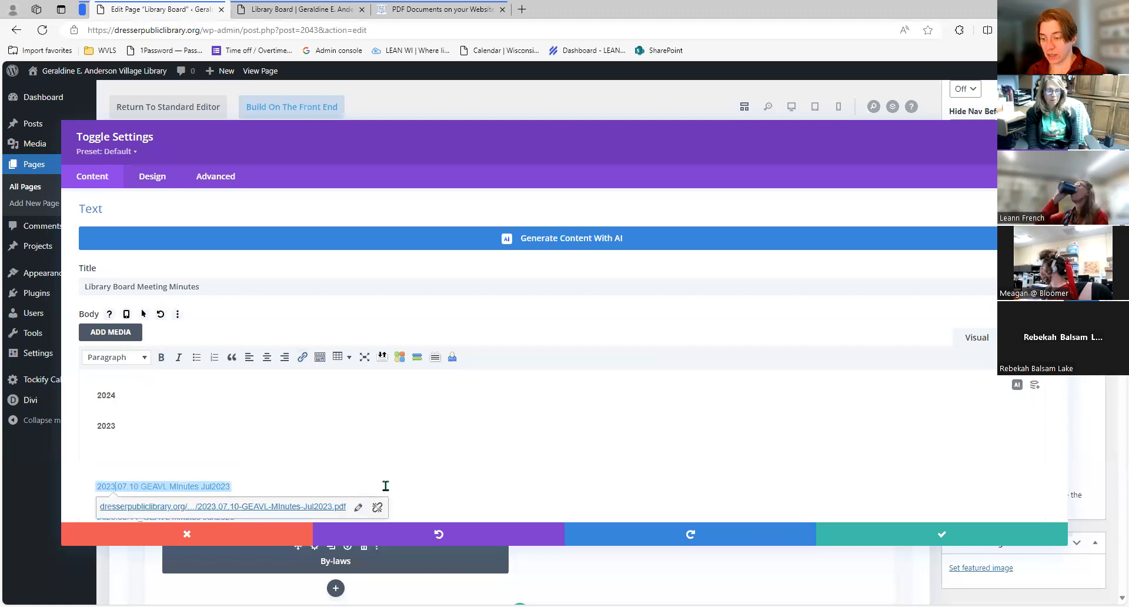
key(Down)
key(Left)
key(Left)
key(Left)
key(Left)
key(Left)
key(Left)
key(Left)
key(Left)
key(Left)
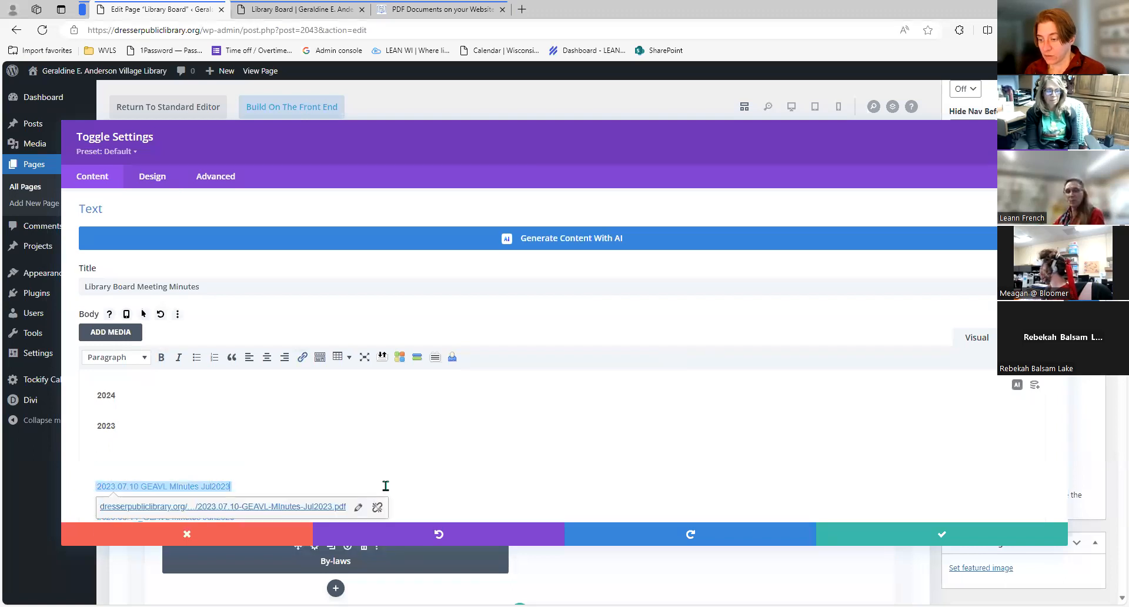
key(Right)
click(385, 485)
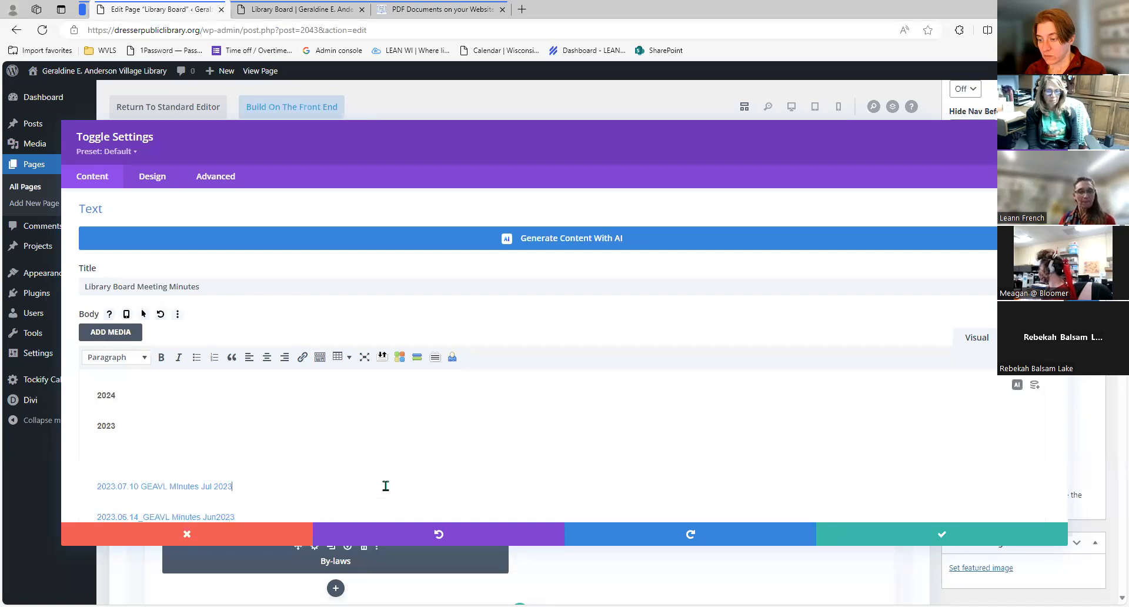
key(Delete)
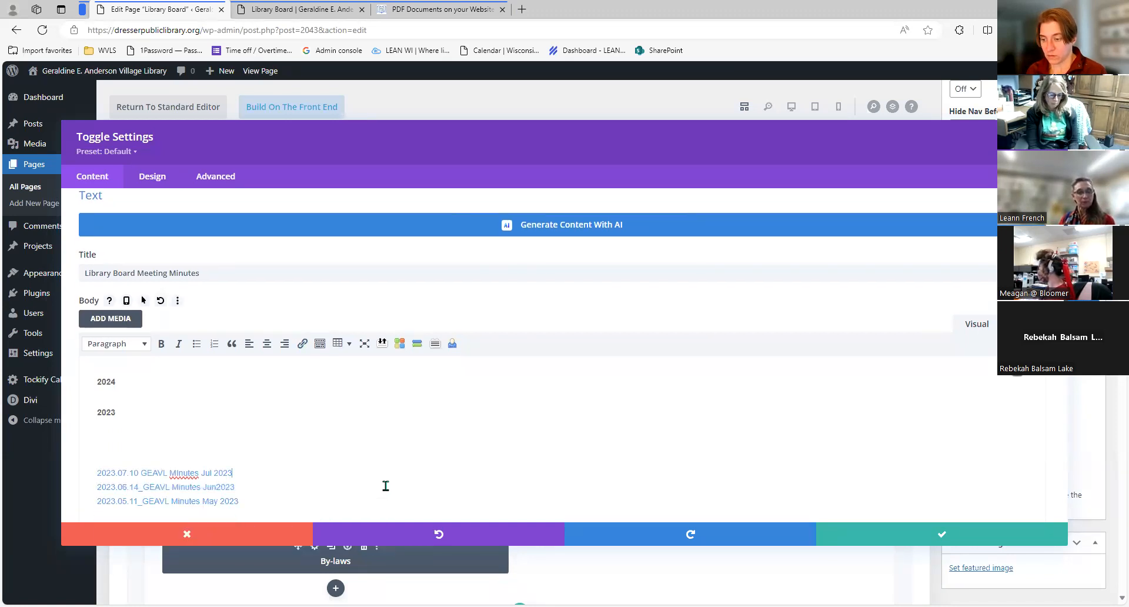
key(Down)
key(Down)
key(Down)
key(Down)
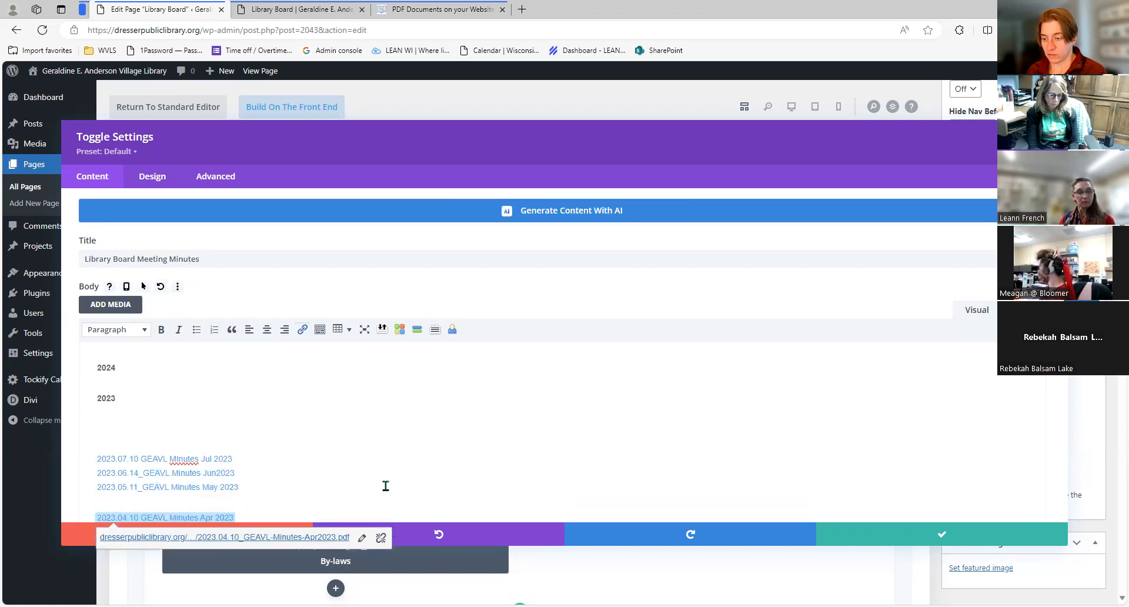
key(Up)
key(Up)
key(Down)
key(Down)
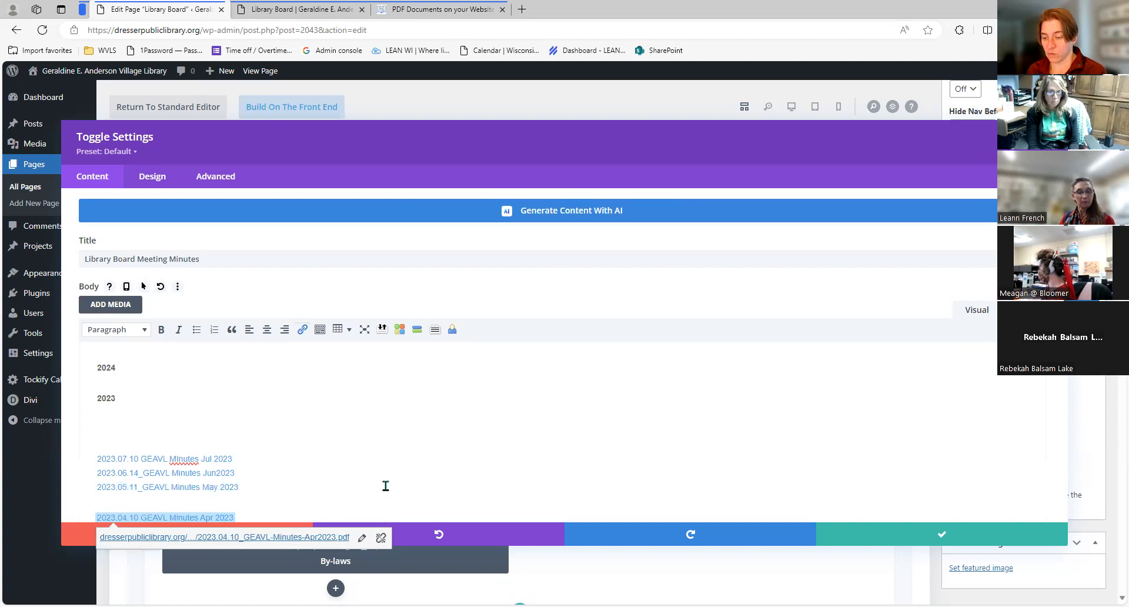
scroll(385, 485, down, 2)
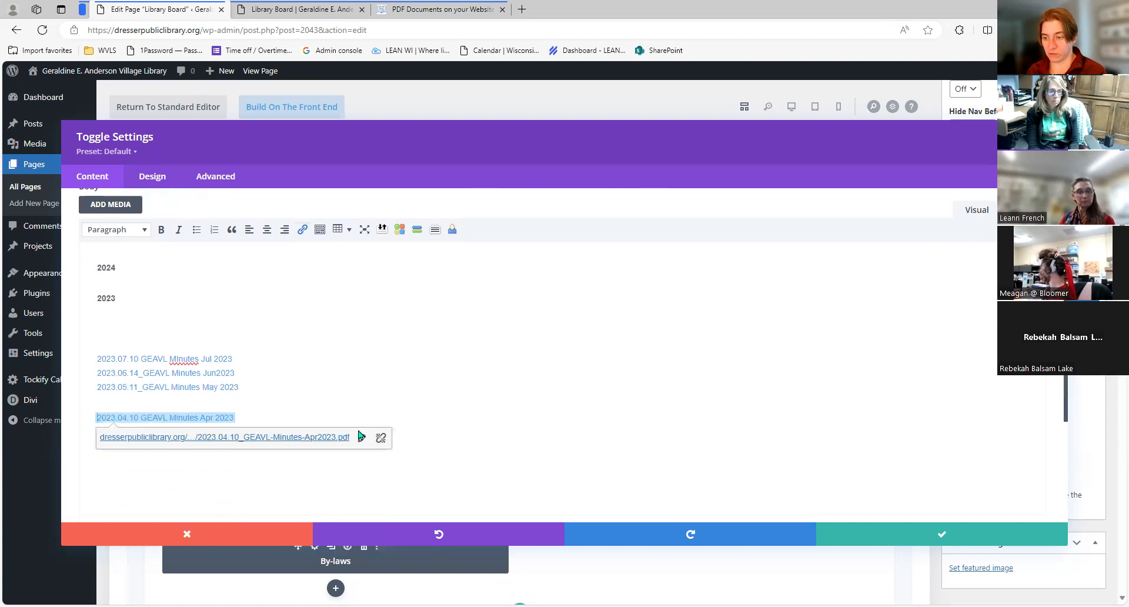
key(ctrl+z)
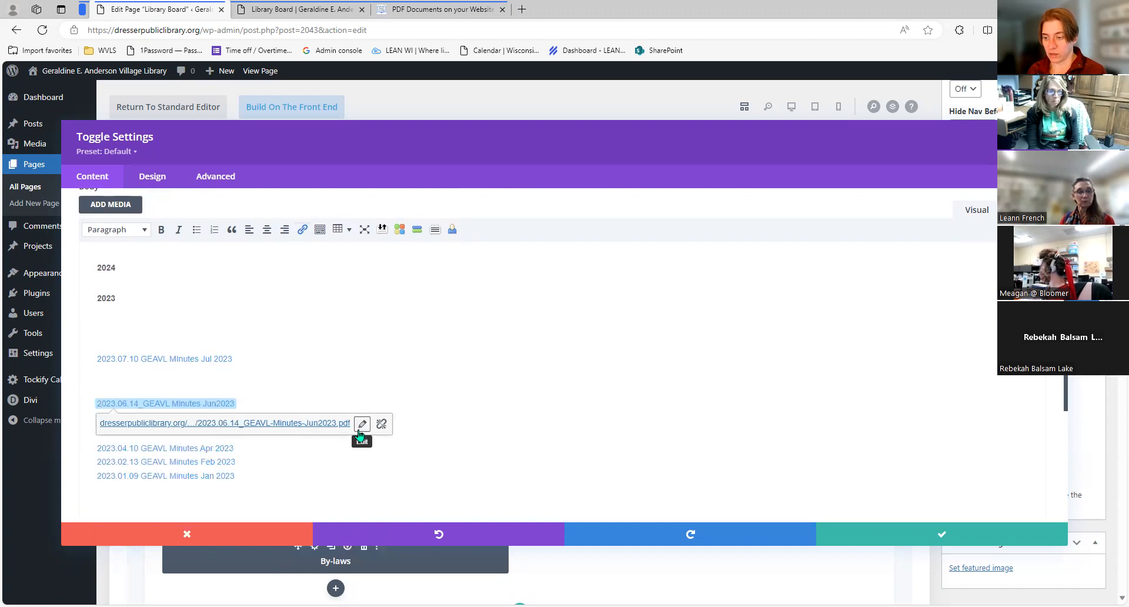
key(ctrl+z)
- Close the gap above the April 2023 minutes link so that it sits directly below the May 2023 link
key(Down)
key(Down)
key(Down)
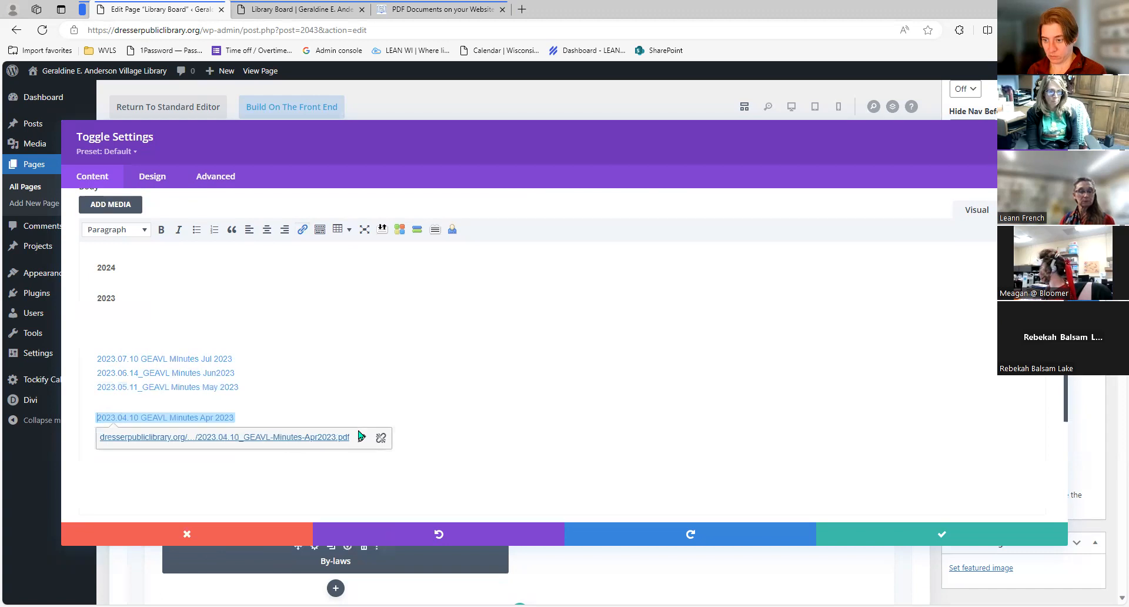
key(Home)
key(BackSpace)
key(BackSpace)
key(Return)
- Remove the empty lines between the 2023 heading and the July 2023 link, and save the toggle settings
click(266, 352)
click(265, 336)
key(Delete)
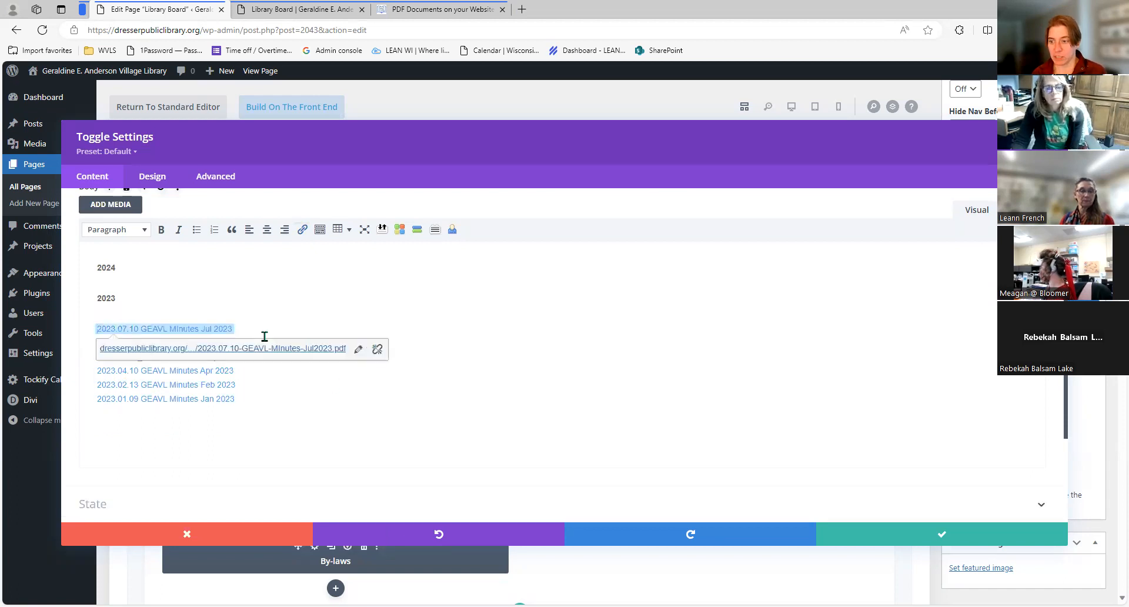
click(943, 536)
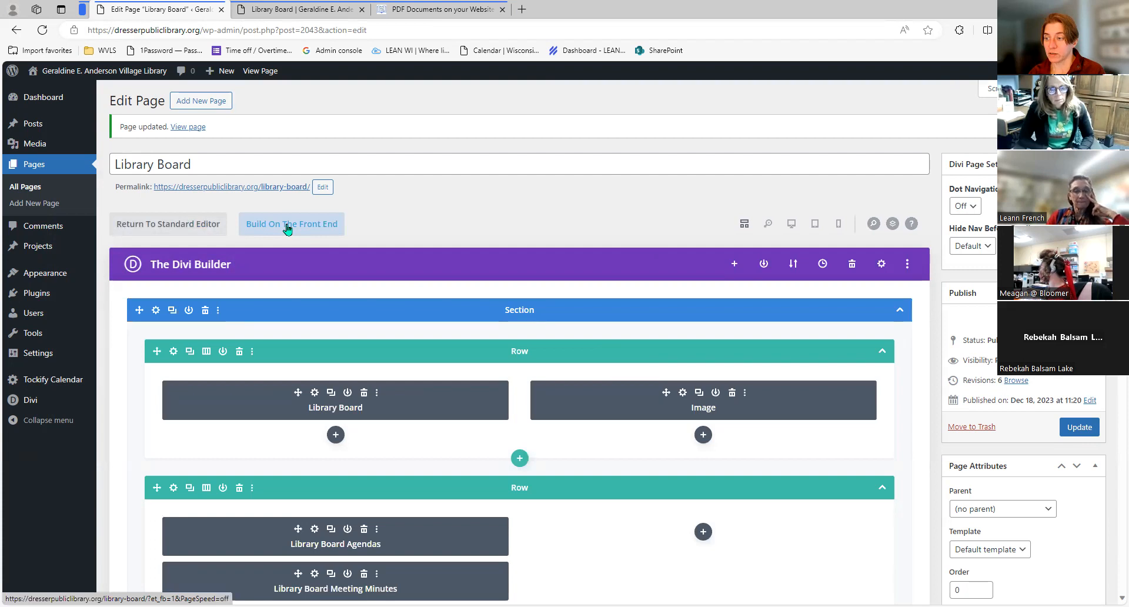
- Open the Library Board page in the front-end builder and expand the Library Board Meeting Minutes toggle
click(287, 229)
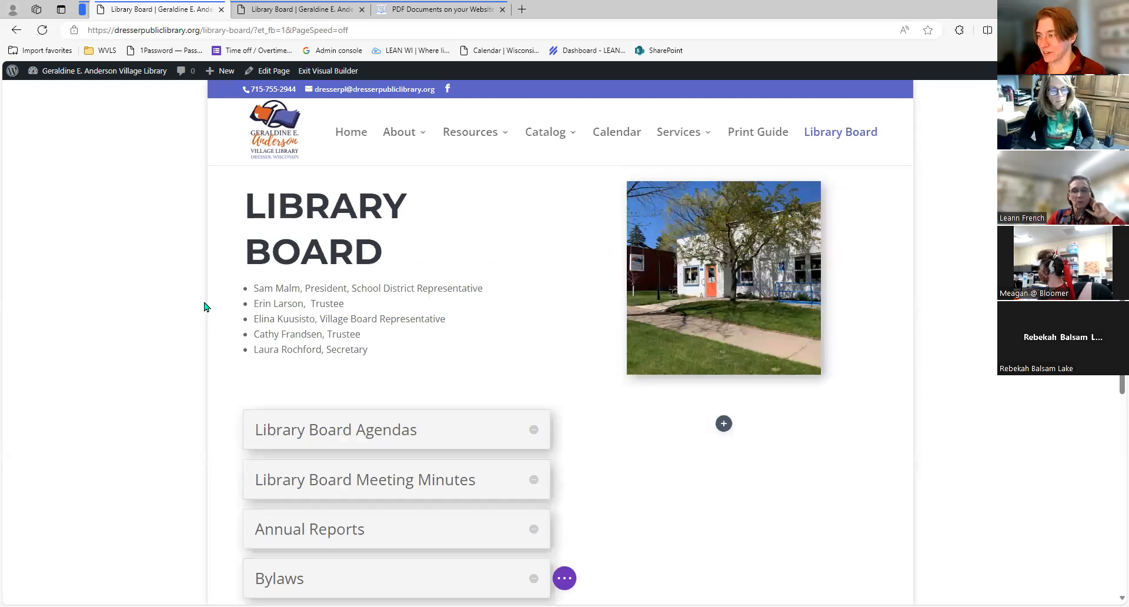
scroll(207, 307, down, 3)
scroll(205, 307, up, 3)
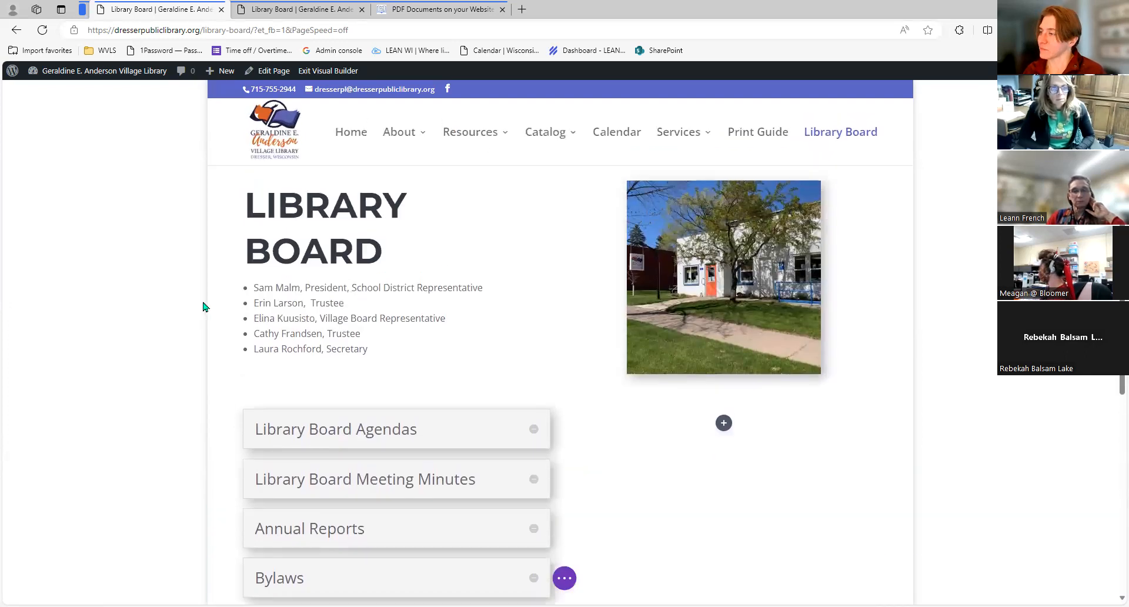
scroll(205, 307, down, 3)
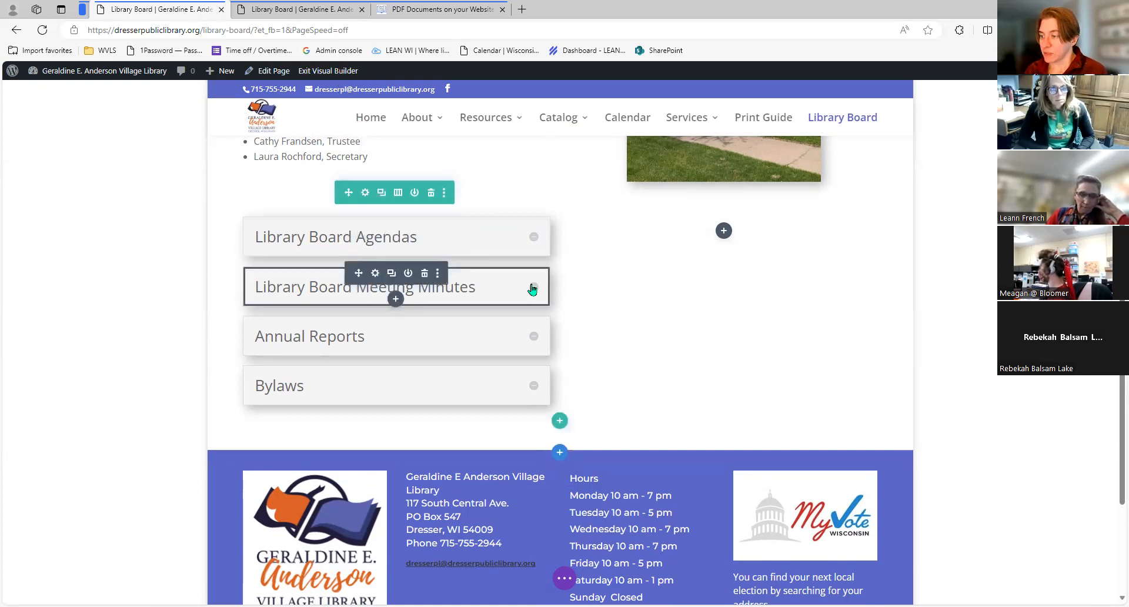
click(533, 287)
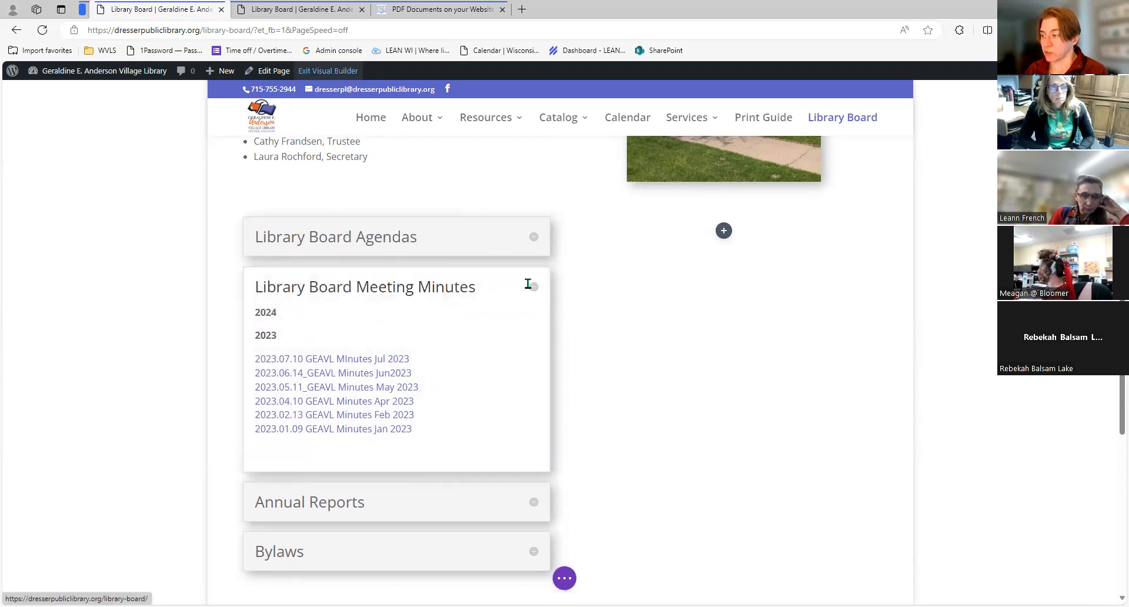
mouse_move(532, 292)
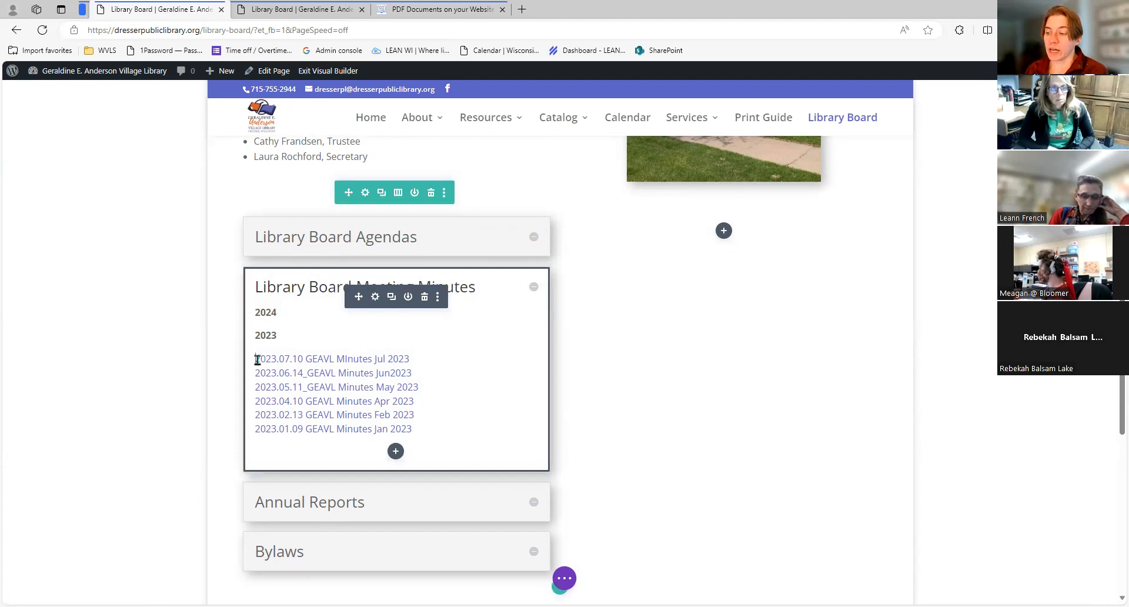
- Fix the capital I in the July 2023 link text so that the word reads "Minutes"
click(257, 359)
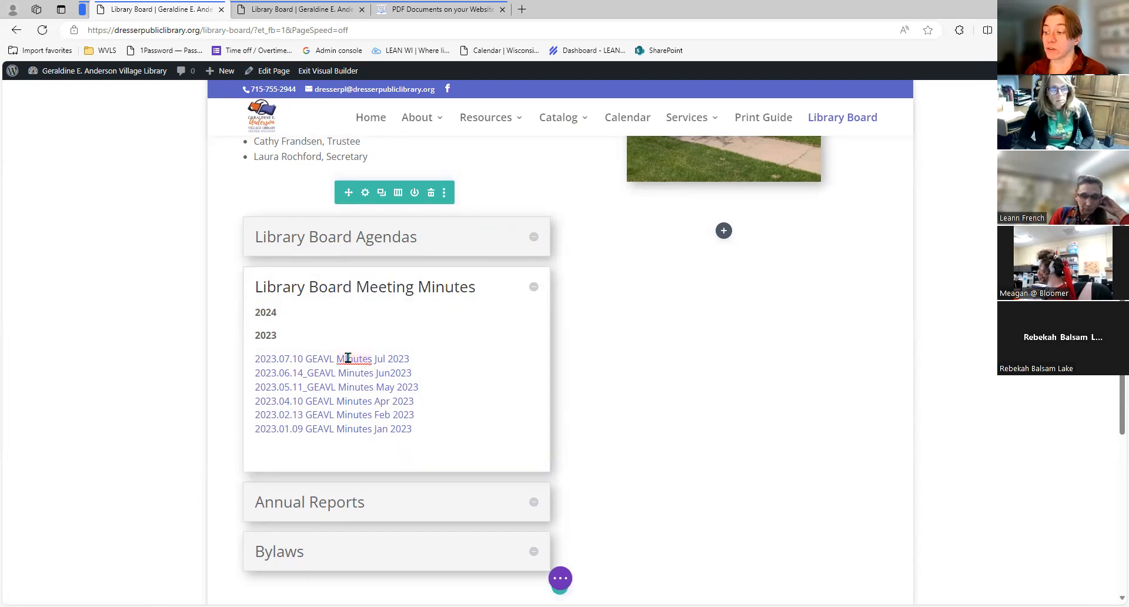
click(347, 359)
key(shift+Left)
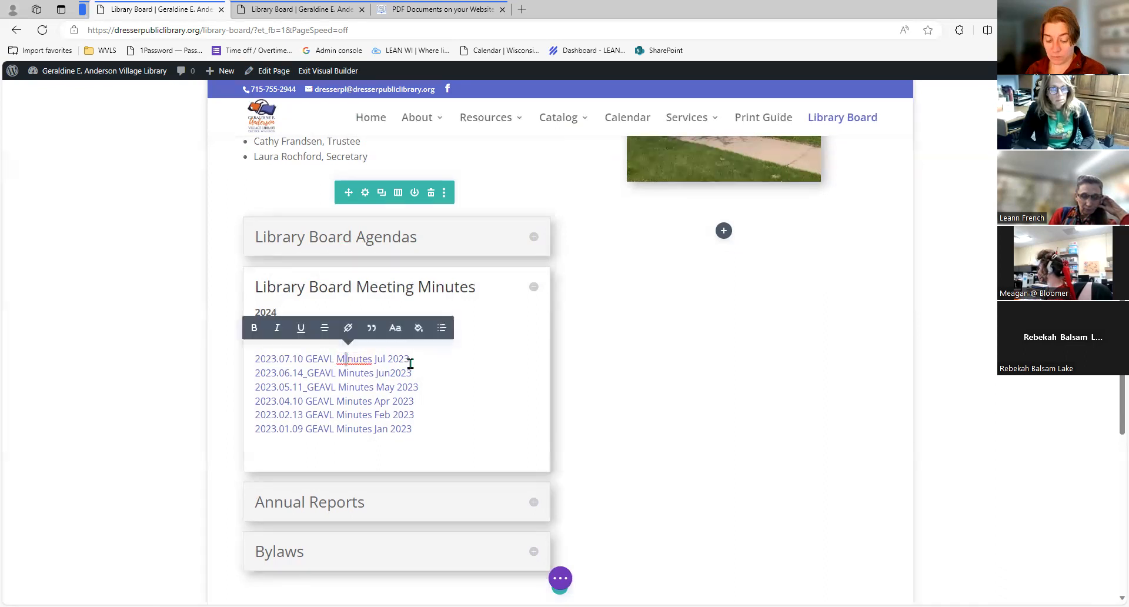
text(i)
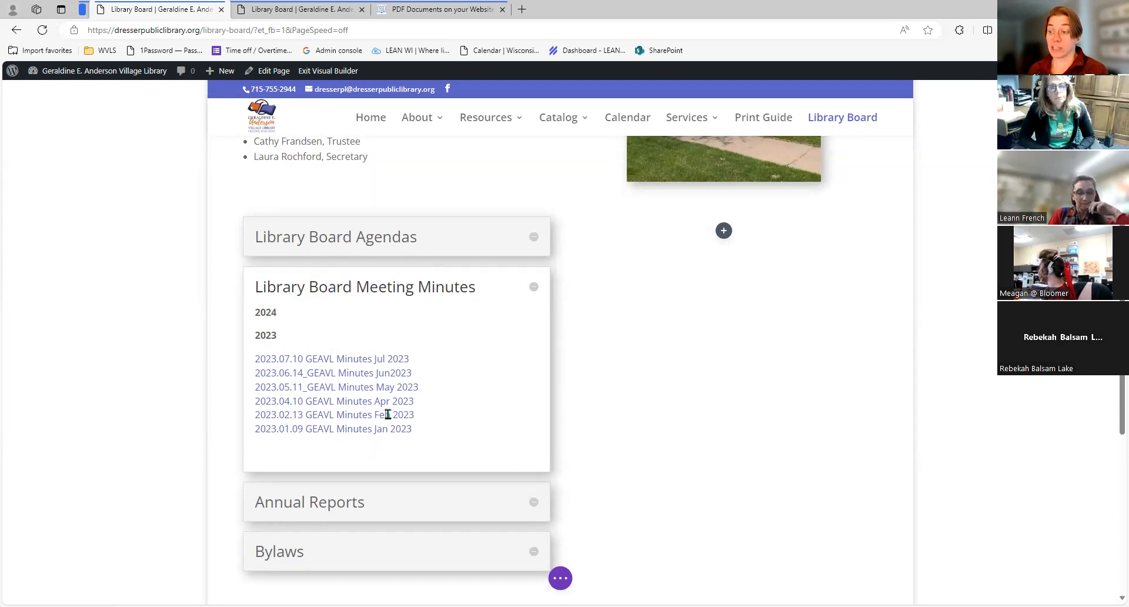
text(202)
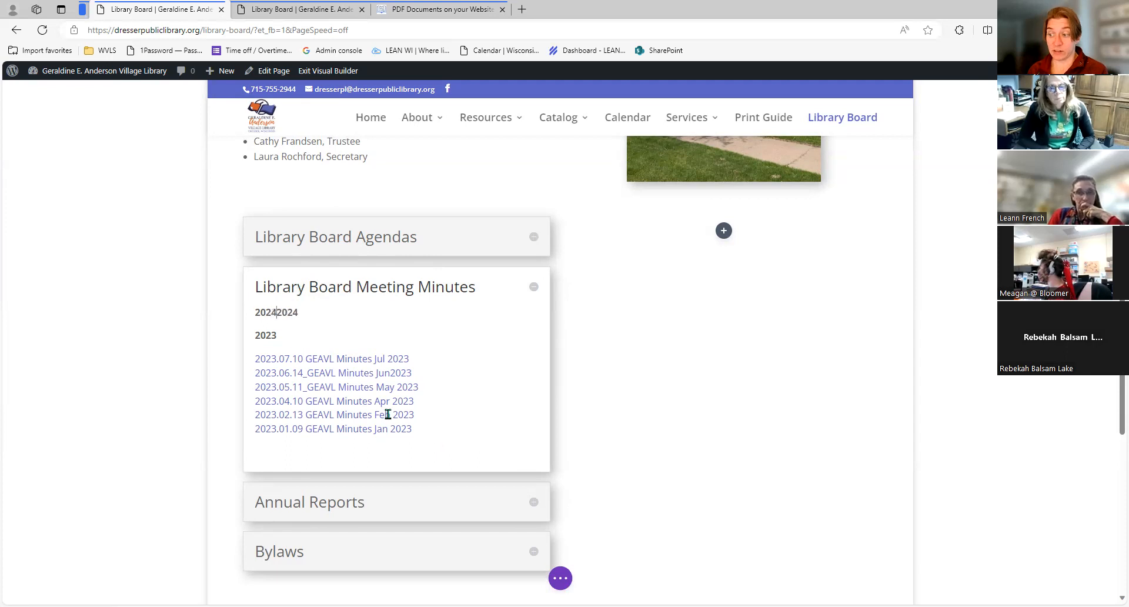
key(BackSpace)
key(BackSpace)
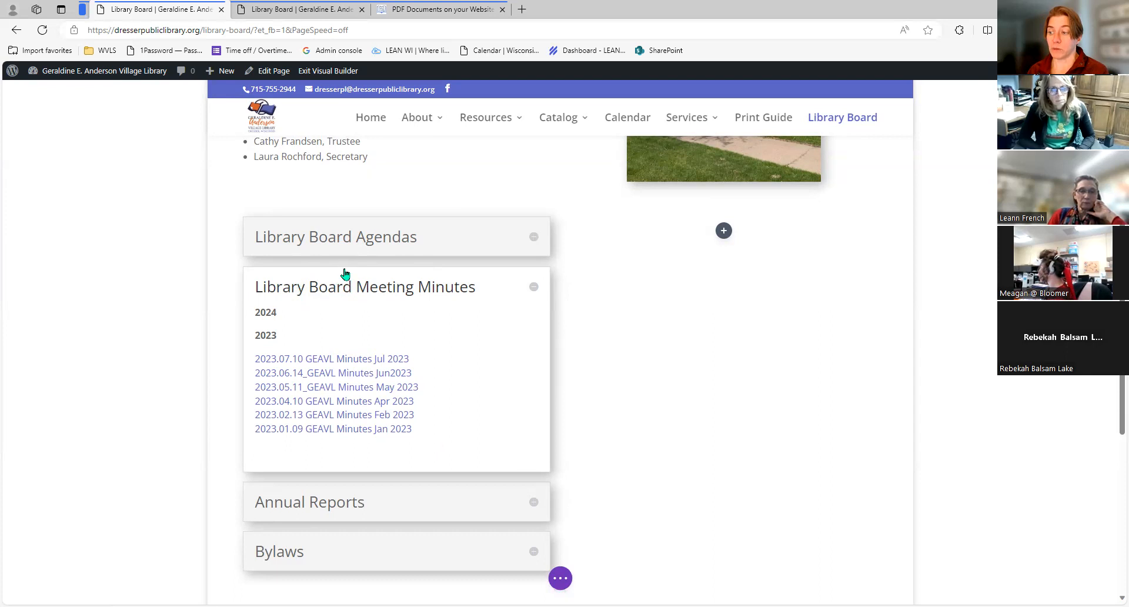
- Open the settings of the Library Board Meeting Minutes toggle and add an empty line above the July 2023 link
mouse_move(378, 285)
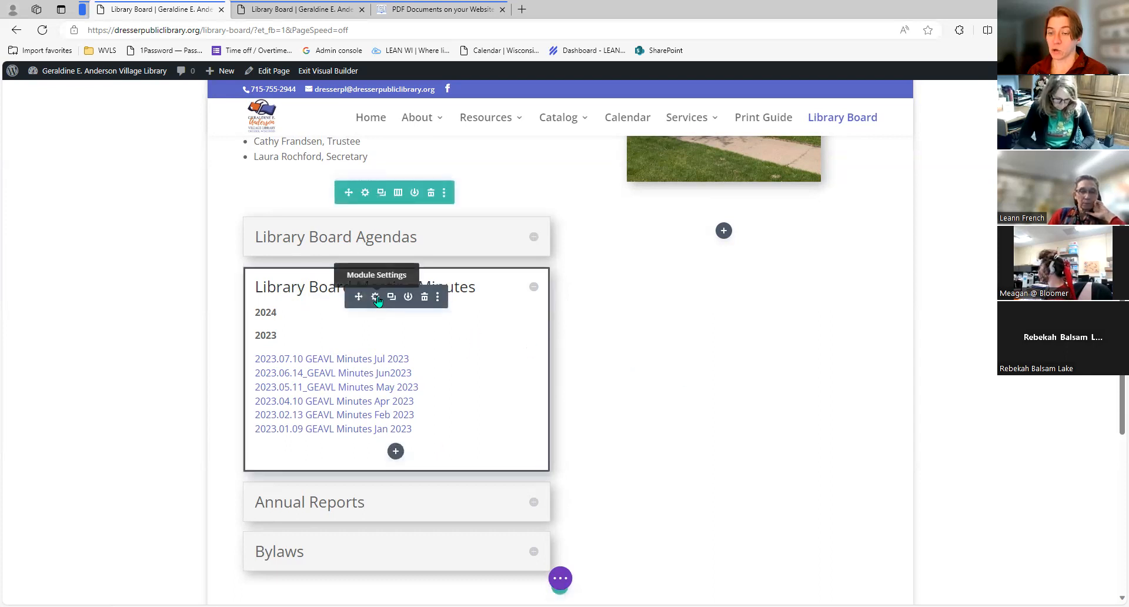
click(377, 298)
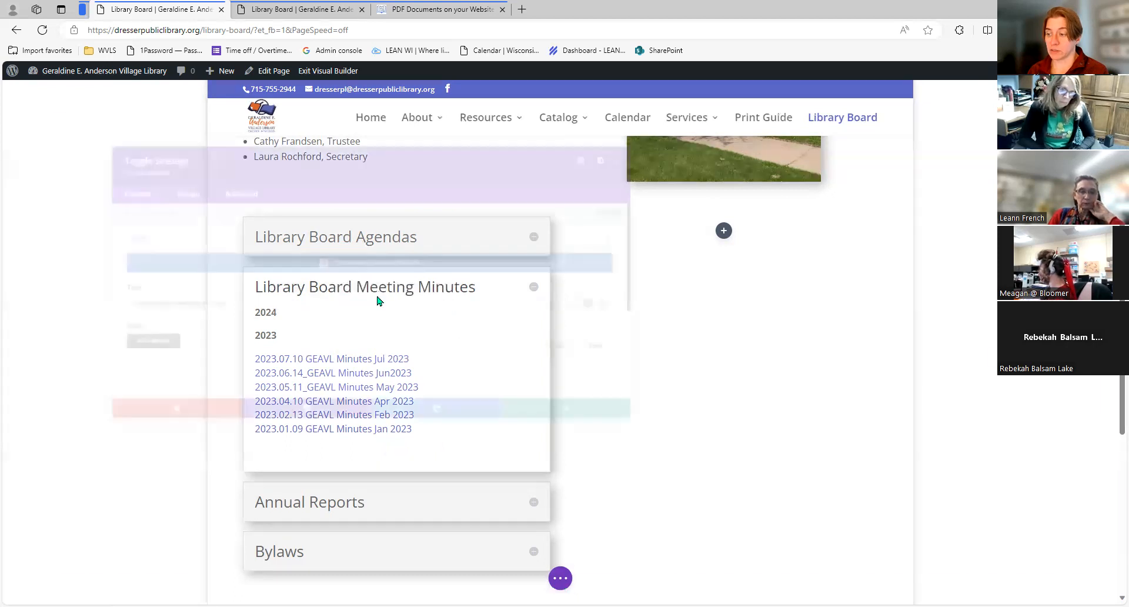
scroll(376, 297, down, 2)
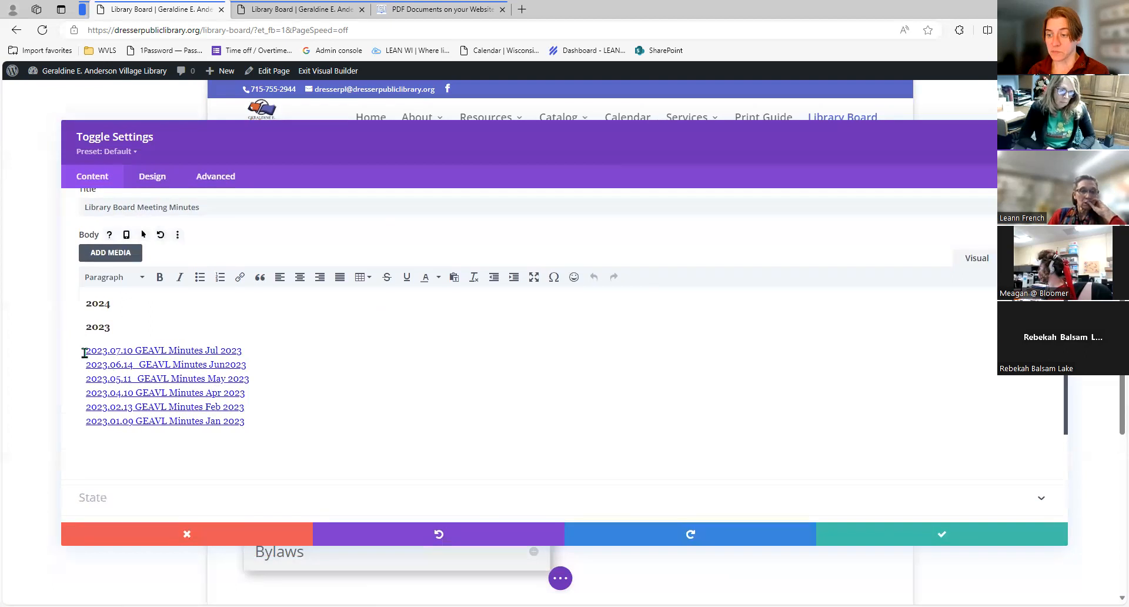
drag(84, 353, 242, 352)
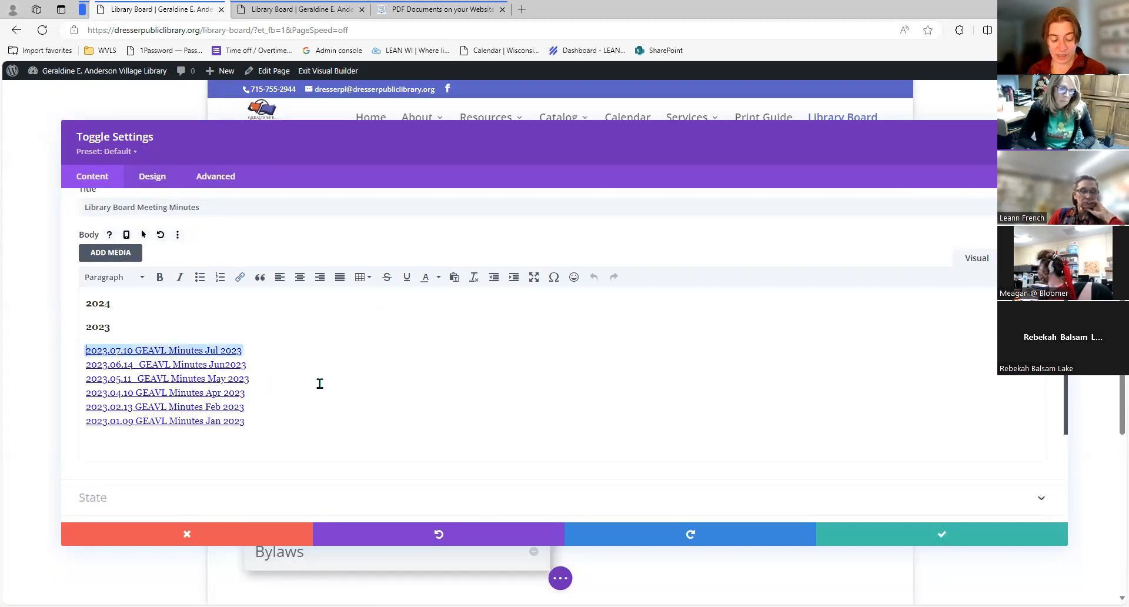
key(shift+Return)
key(Up)
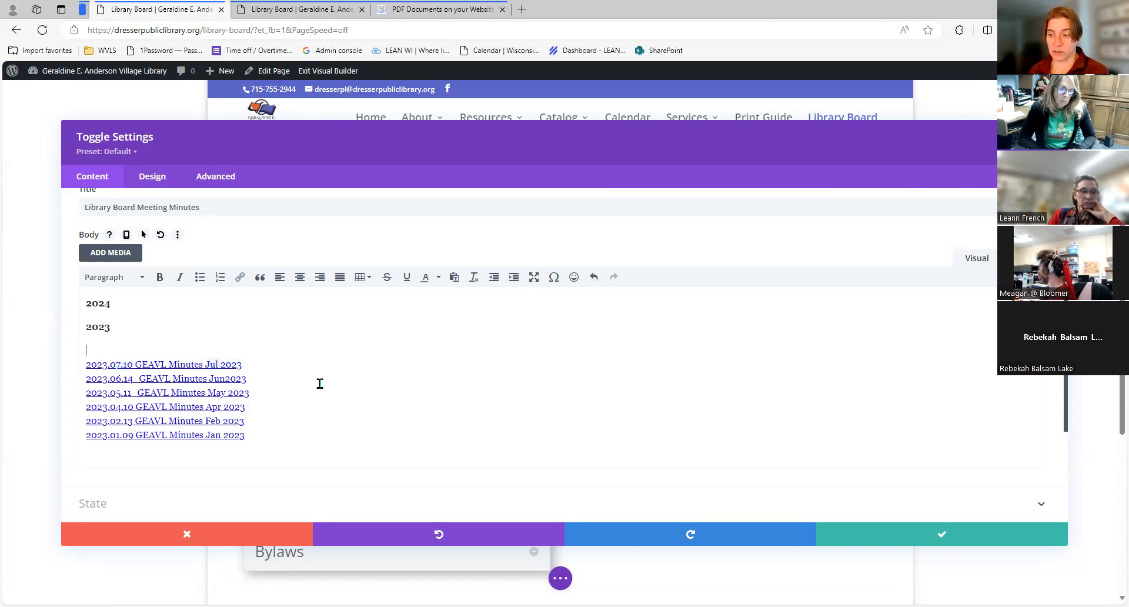
- Insert the August 2023 minutes PDF from the media library on the empty line above the July 2023 link
click(119, 256)
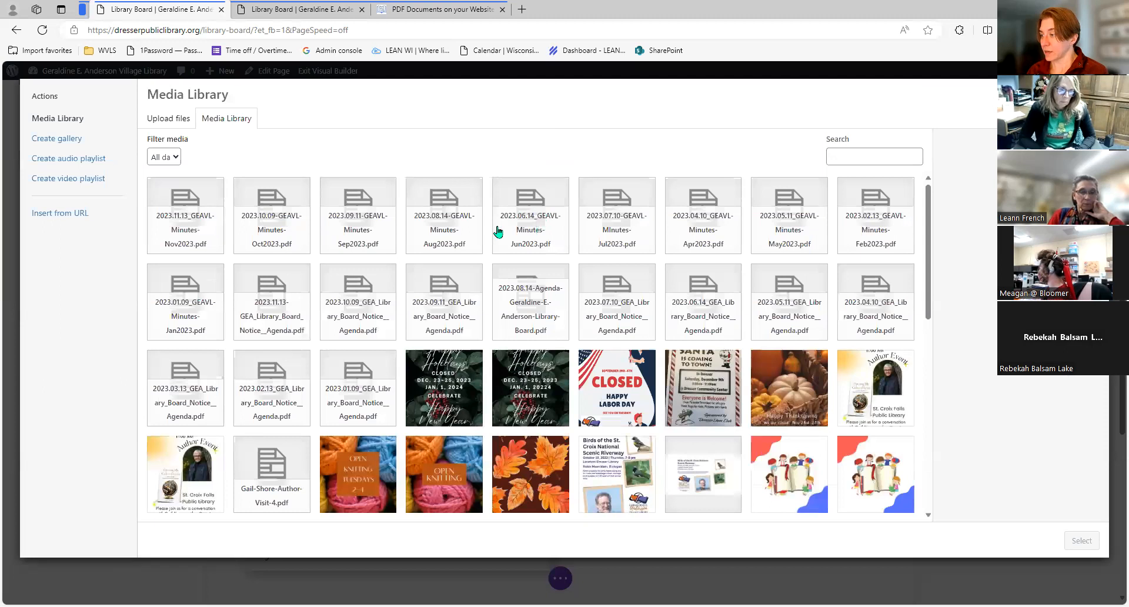
click(428, 236)
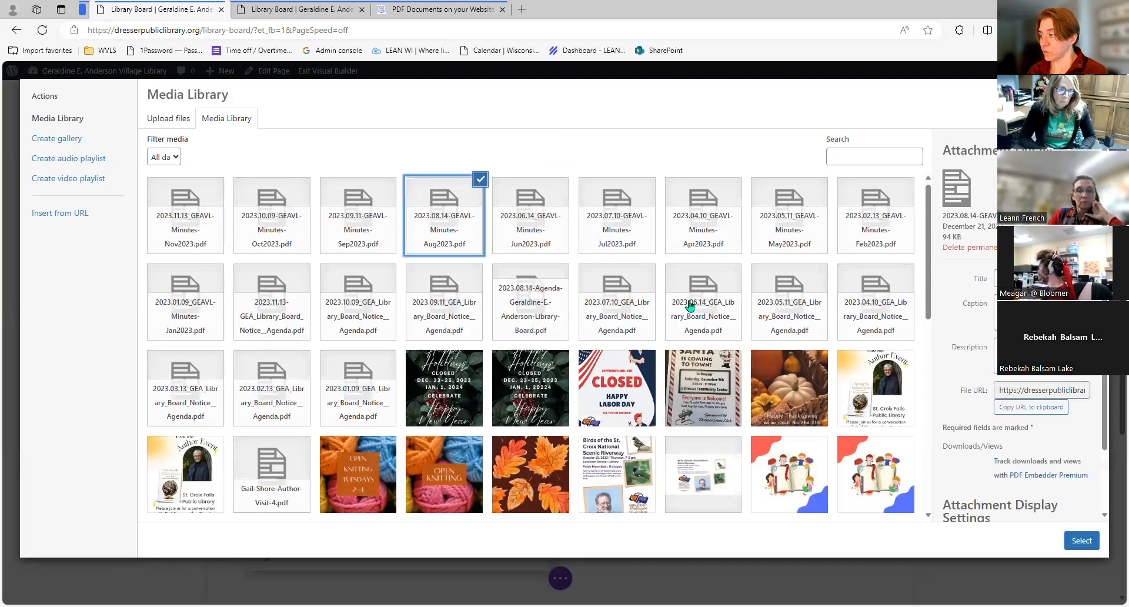
click(1081, 541)
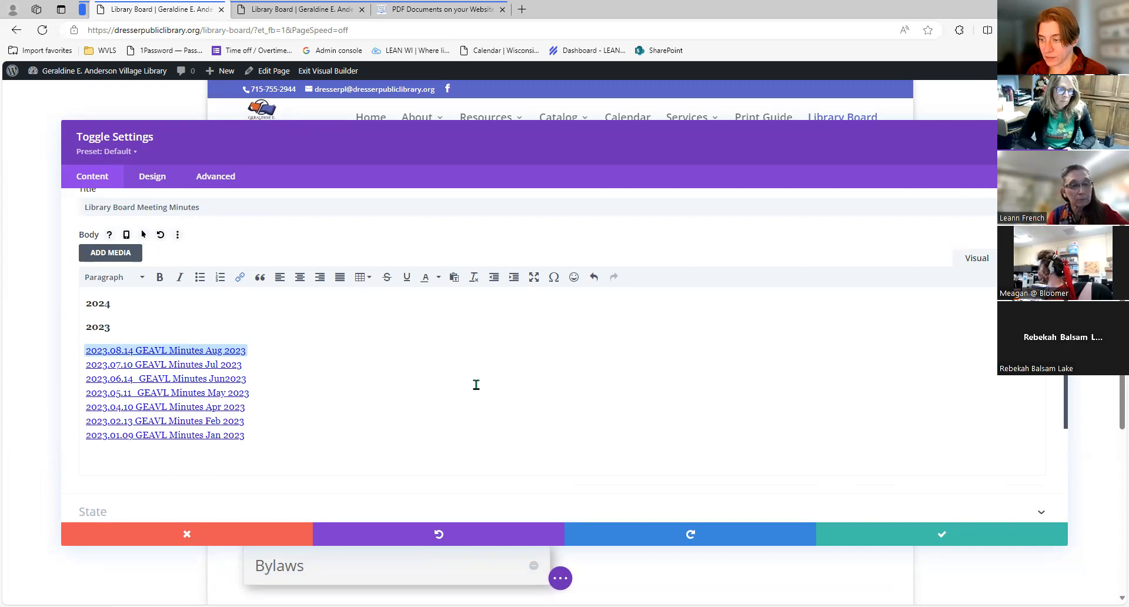
- Insert the September 2023 minutes PDF from the media library on a new line above the August 2023 link
key(Up)
key(Down)
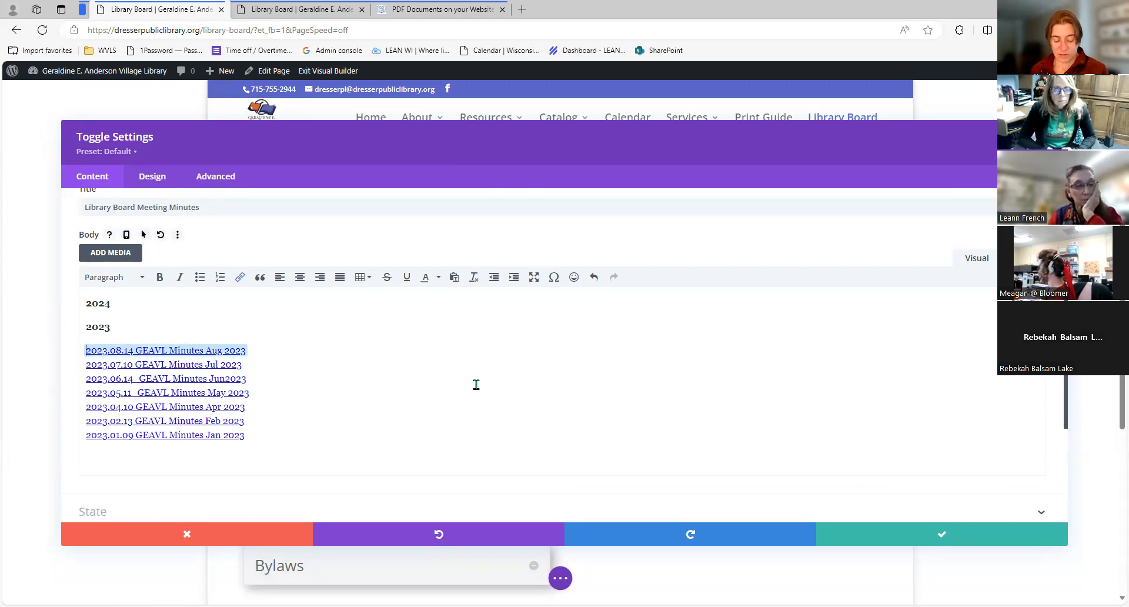
key(Return)
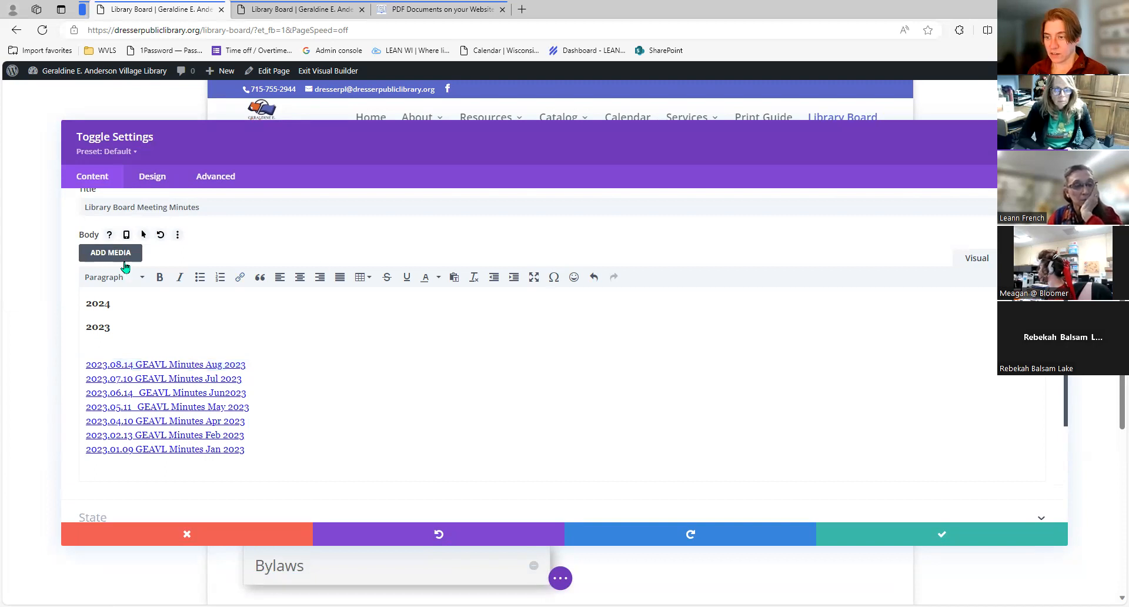
click(109, 257)
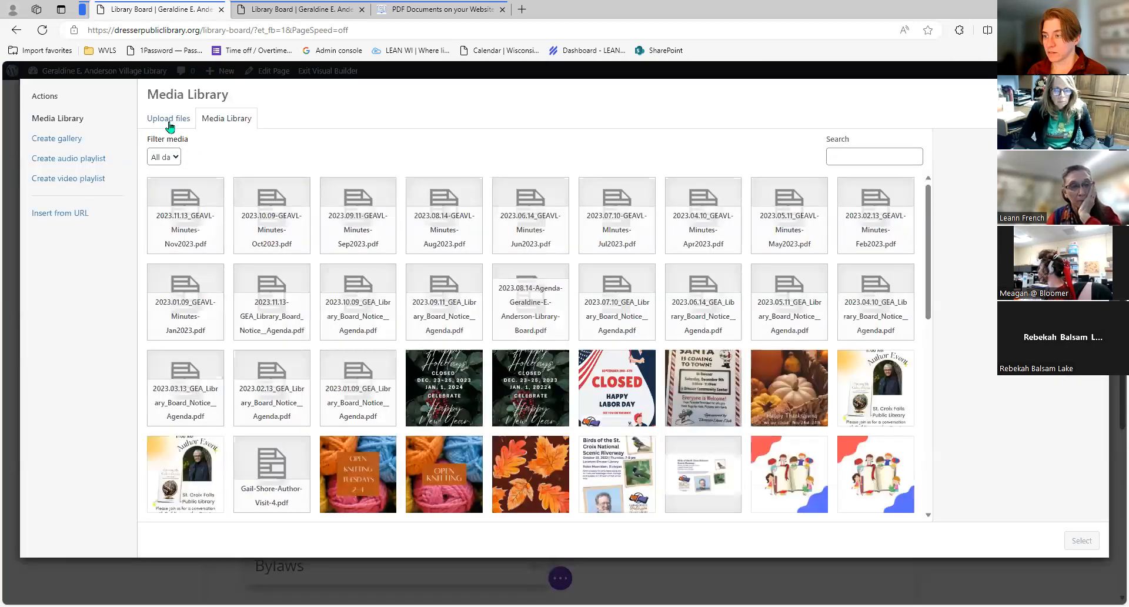
click(368, 237)
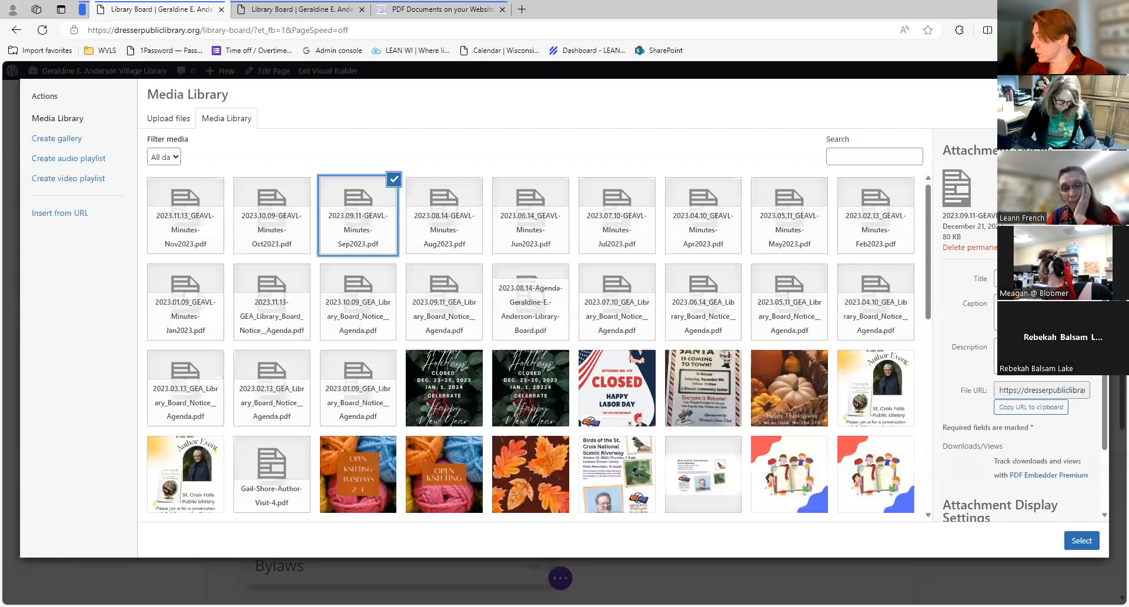
click(1081, 541)
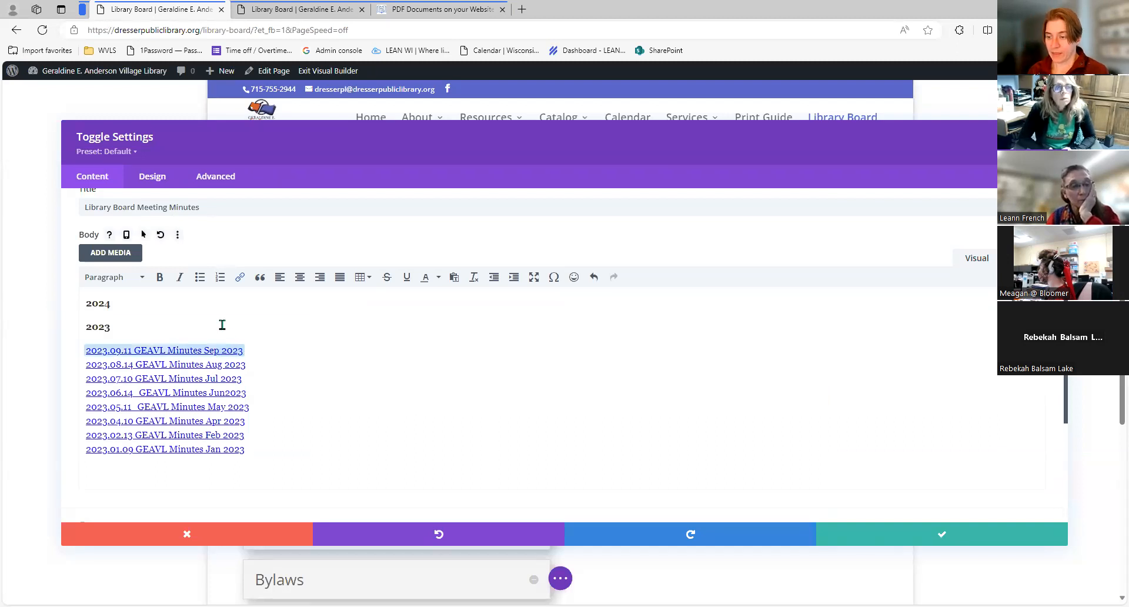
- Insert the October 2023 minutes PDF from the media library on a new line above the September 2023 link
click(179, 333)
key(Right)
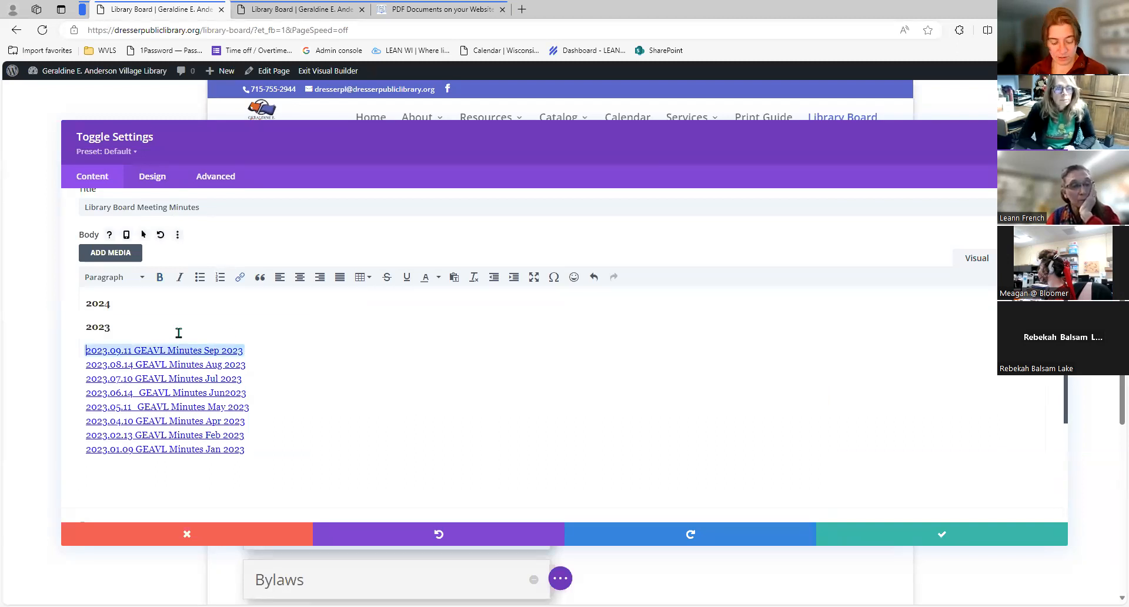
key(Return)
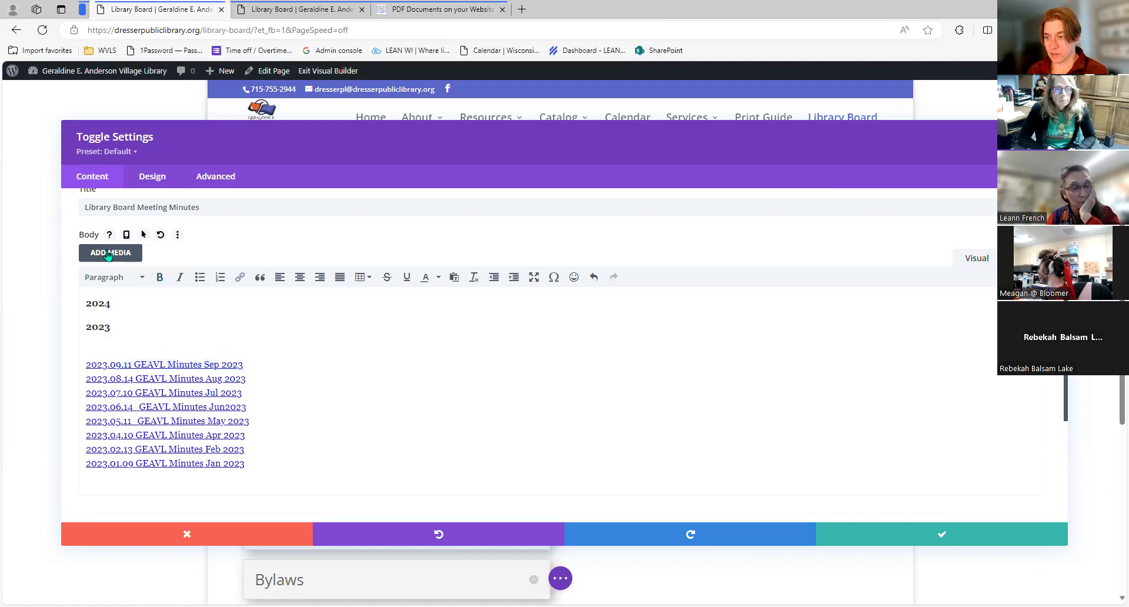
click(108, 254)
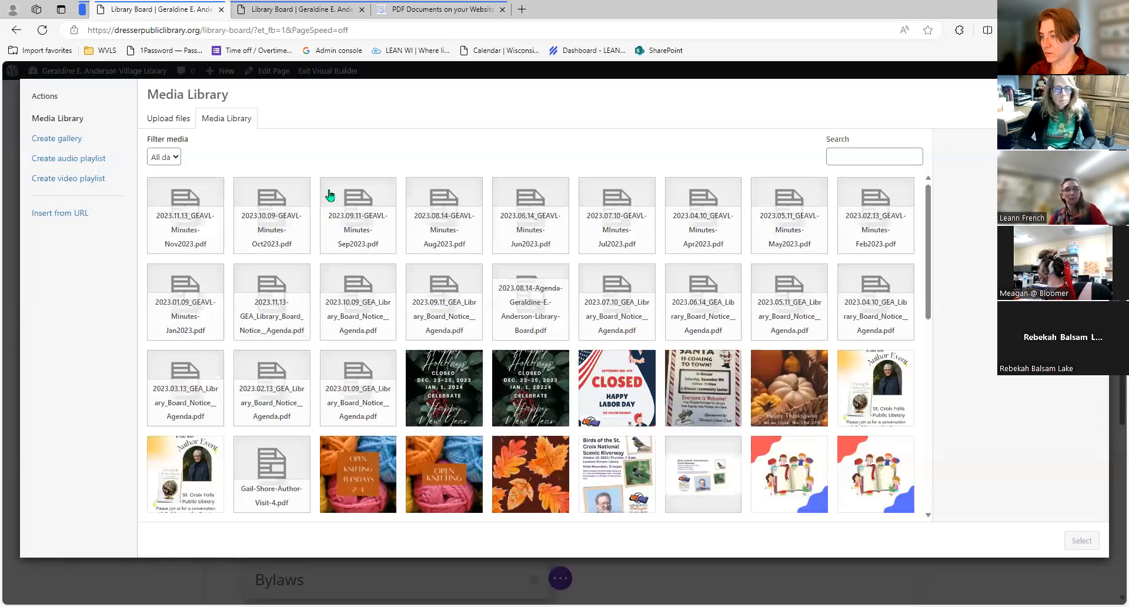
click(282, 237)
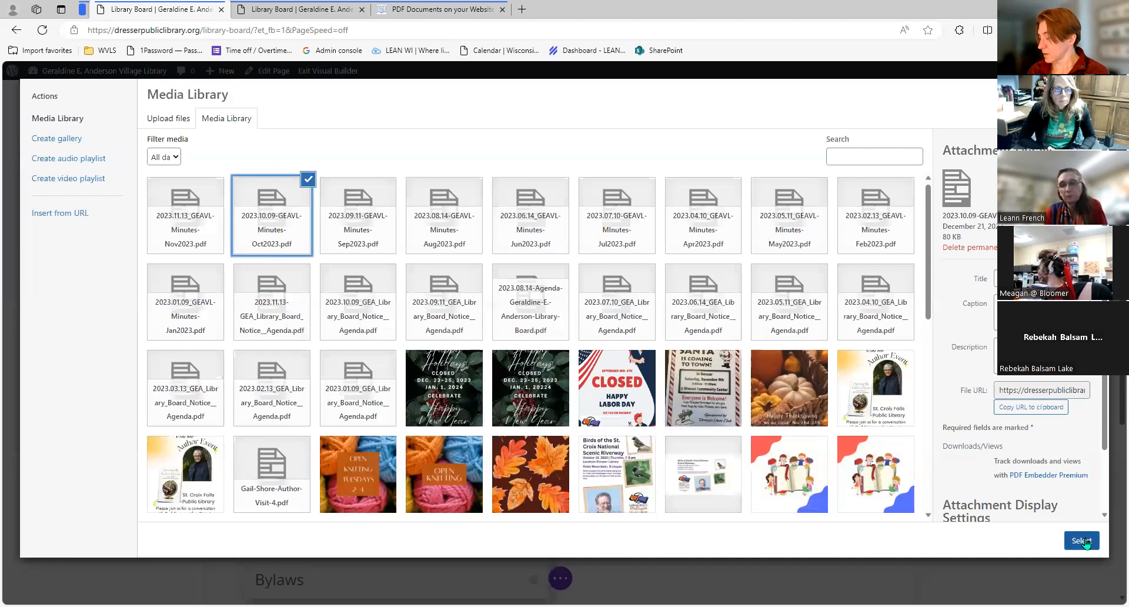
click(1082, 540)
- Insert the November 2023 minutes PDF above the October 2023 link and put a space before 2023 in both link texts
key(Home)
key(shift+Return)
key(Up)
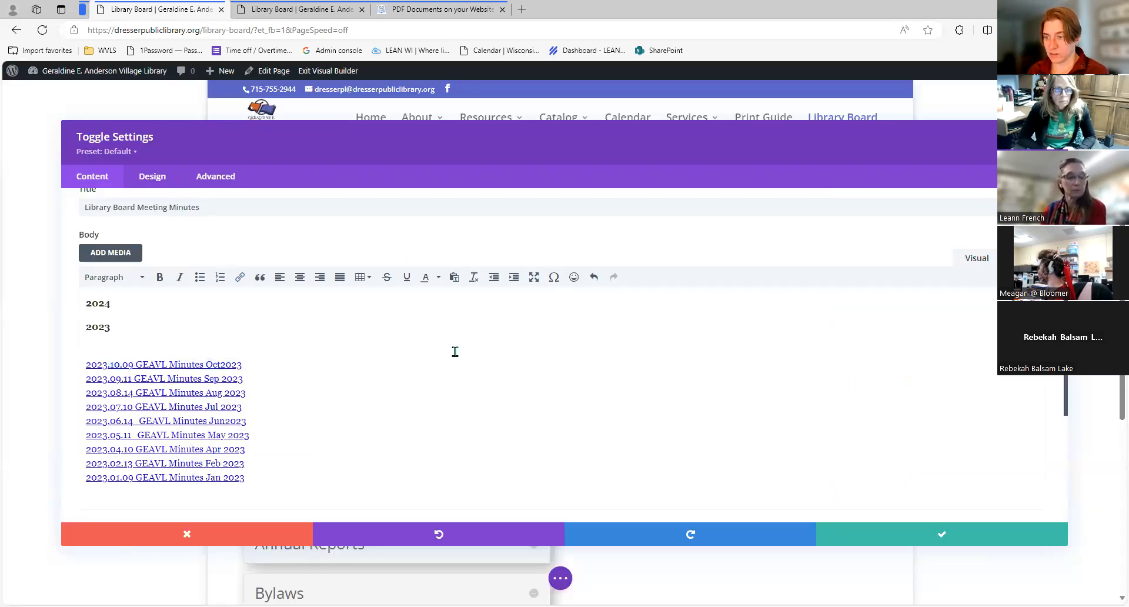
click(93, 258)
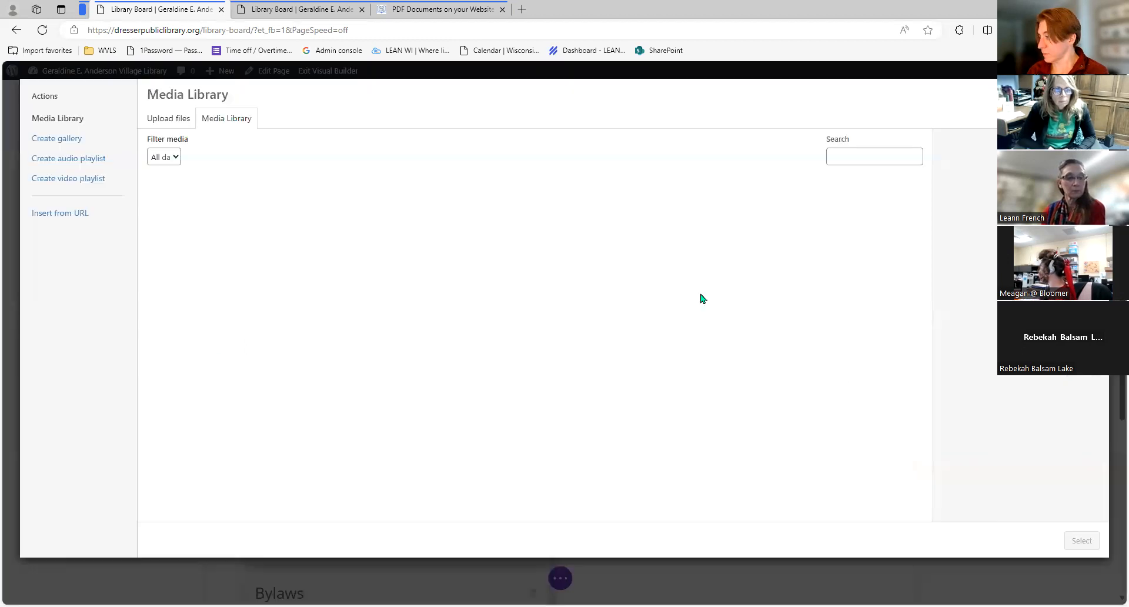
click(186, 227)
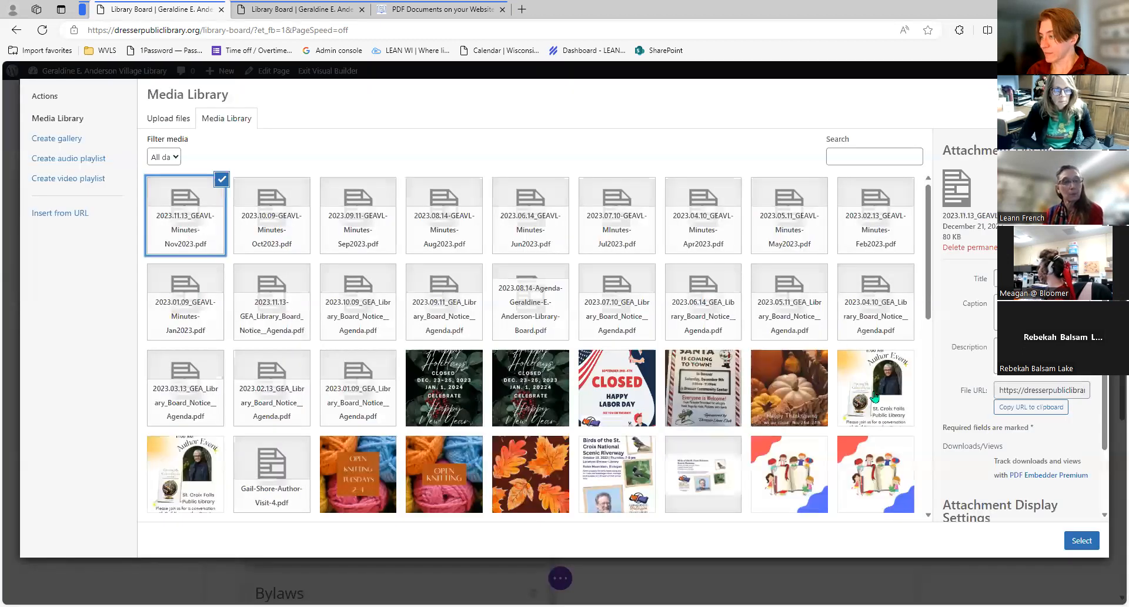
click(1084, 542)
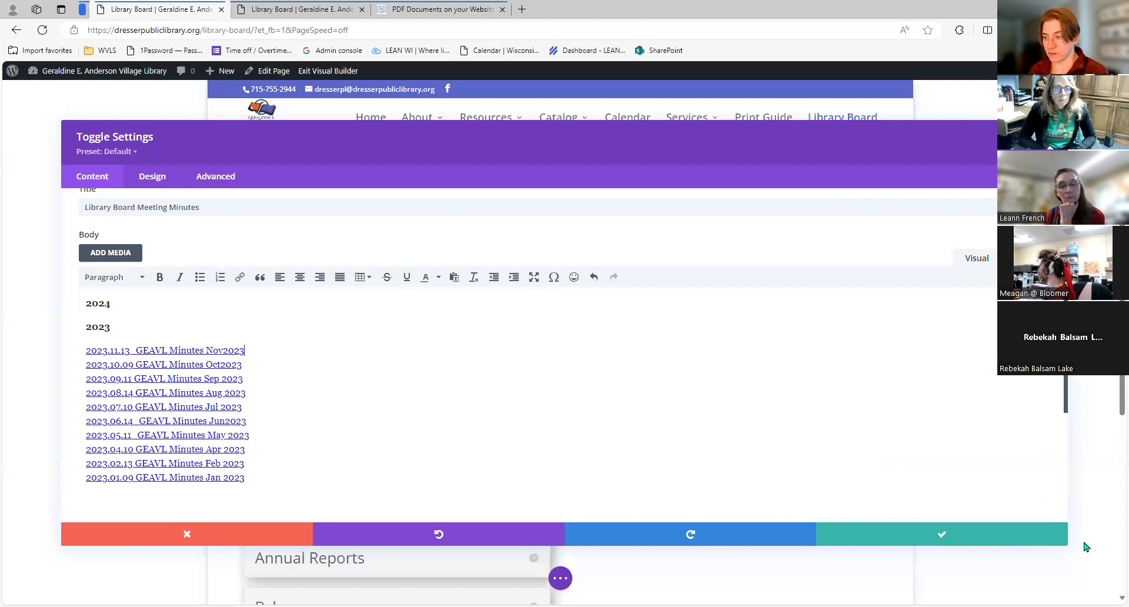
key(Down)
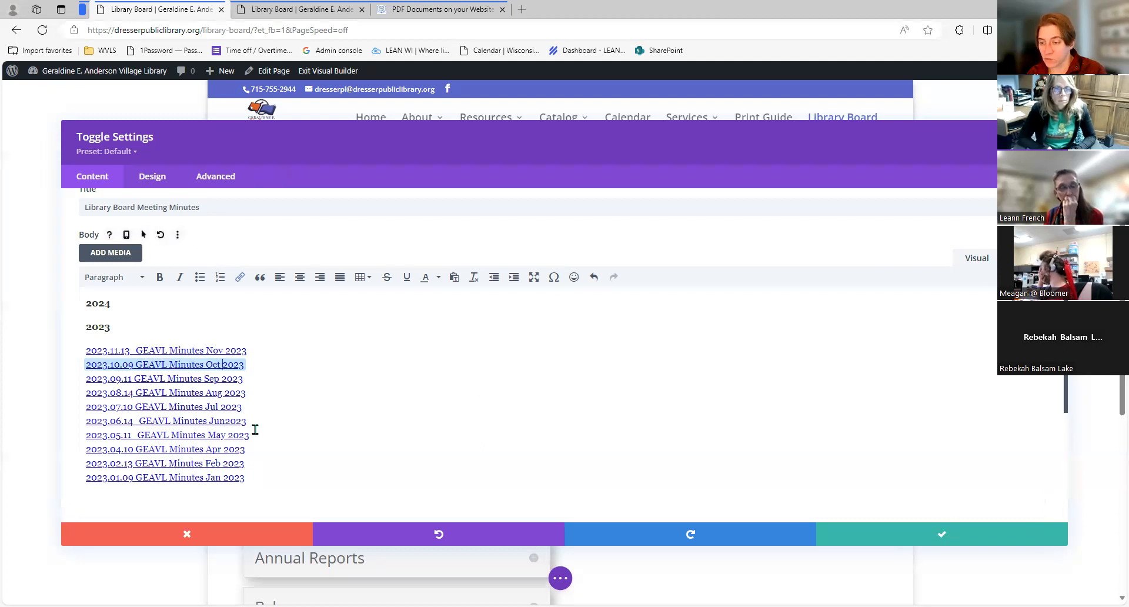
- Add an empty line between the April and February 2023 minutes links and save the toggle settings
click(287, 448)
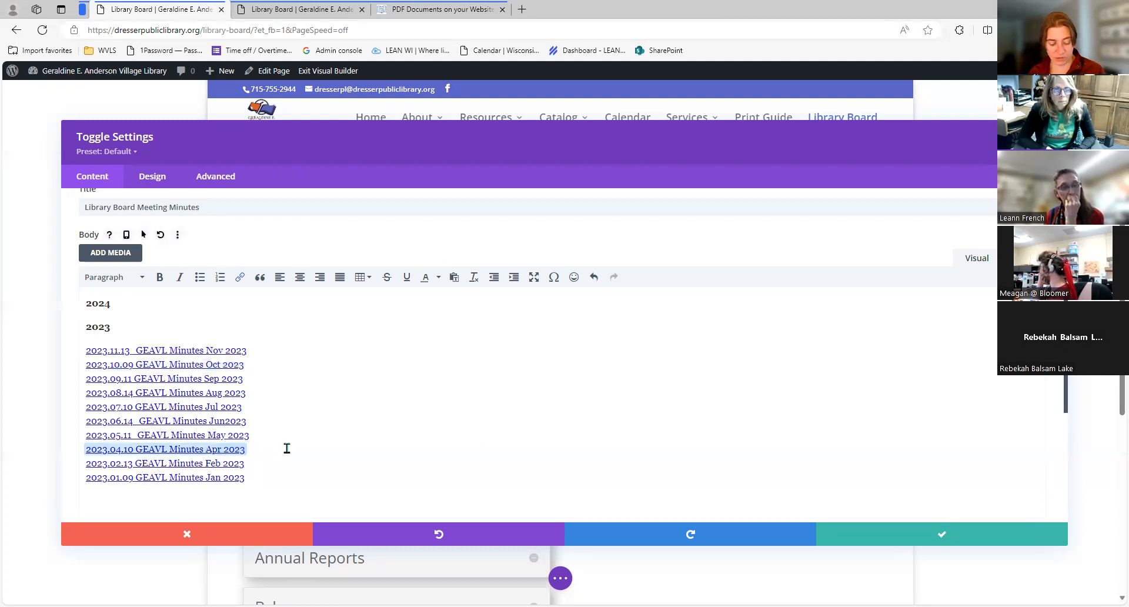
key(Return)
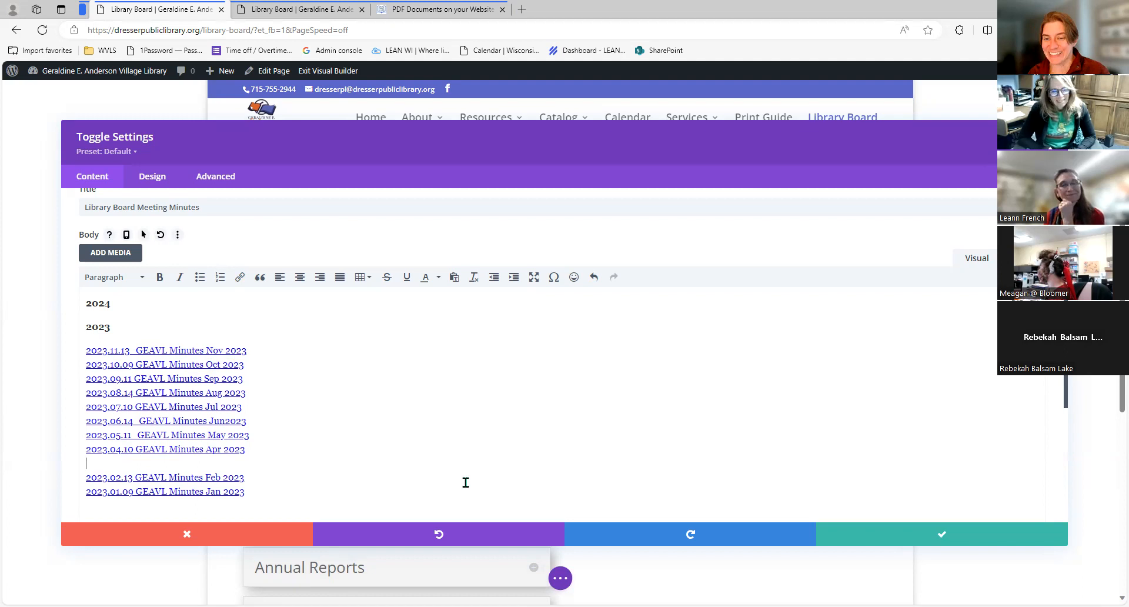
click(943, 538)
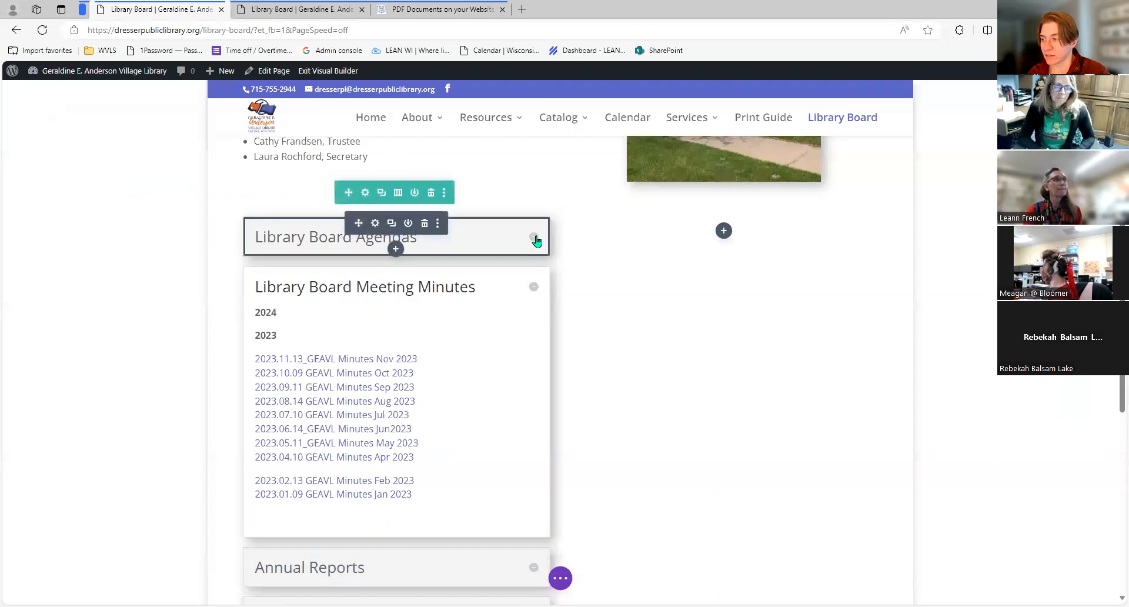
- Expand the Library Board Agendas toggle and highlight "GEA" in the 2023.11.13 agenda link
click(535, 238)
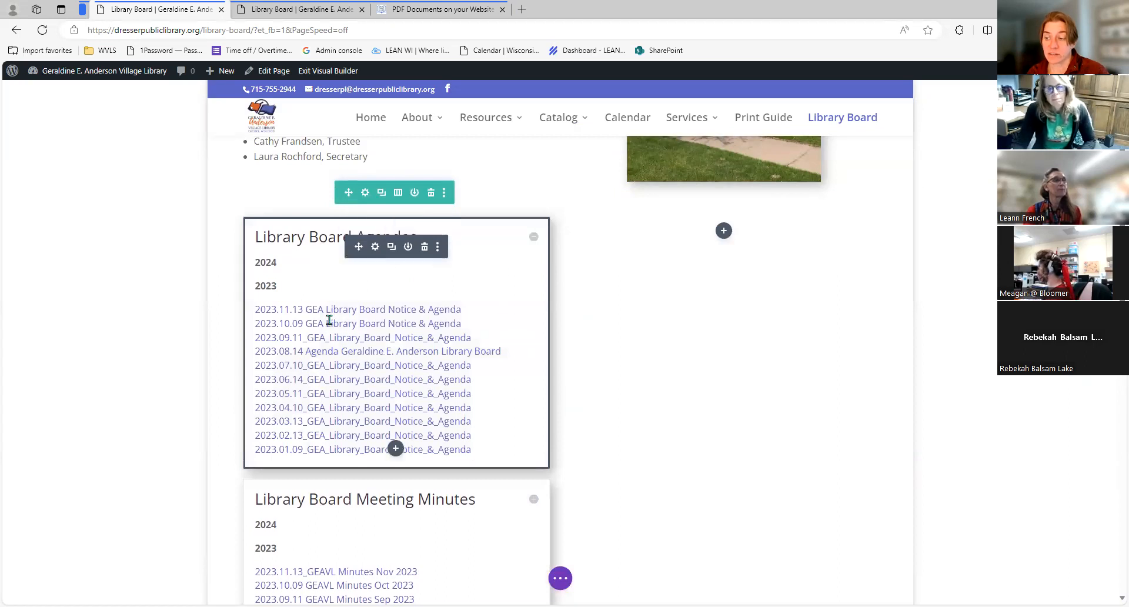
click(309, 311)
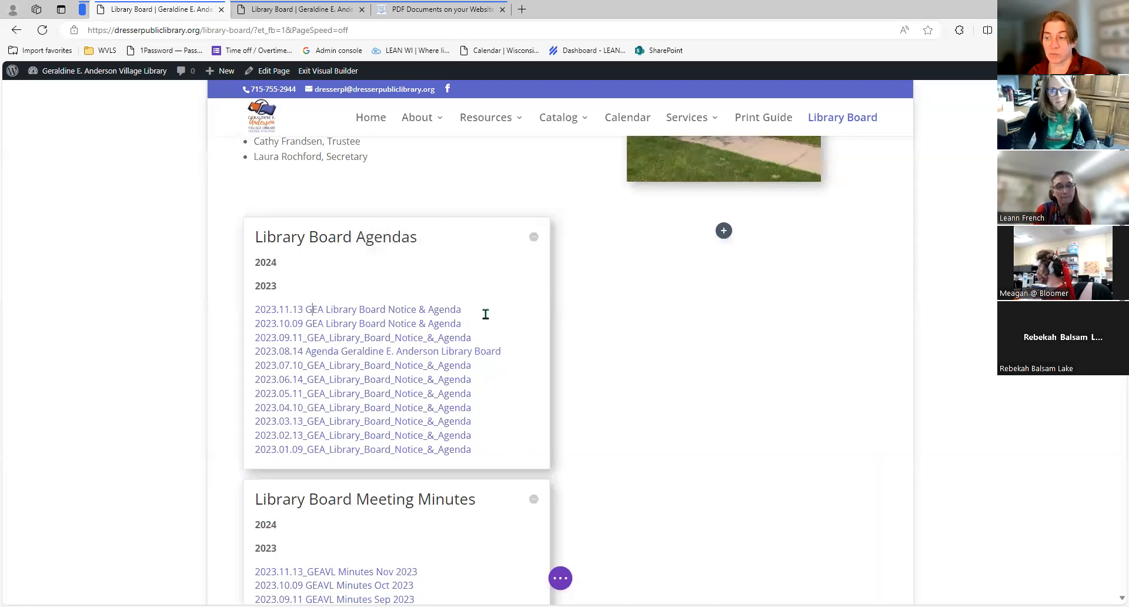
drag(305, 311, 324, 312)
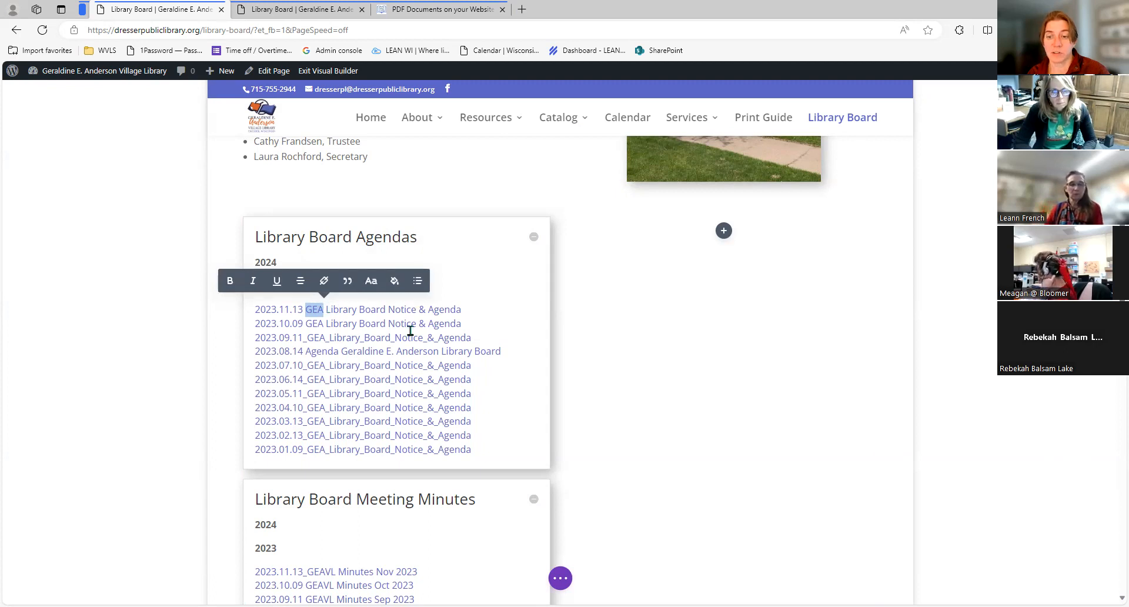
click(514, 305)
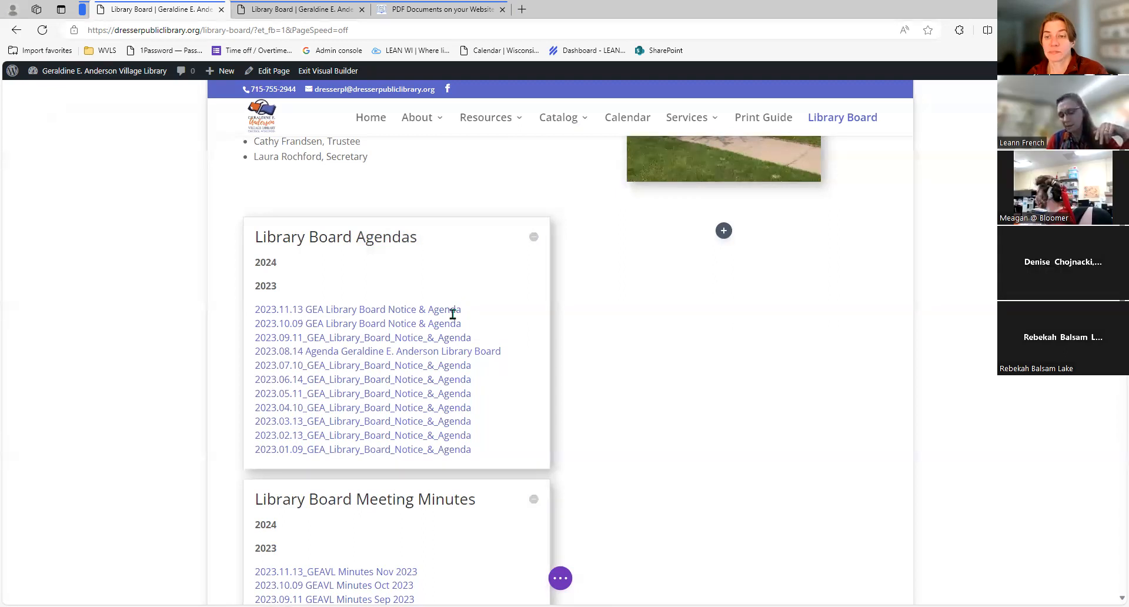
- Replace the underscores with spaces in the 2023.09.11 agenda link so that it reads "2023.09.11 GEA Library Board Notice & Agenda"
drag(303, 339, 308, 340)
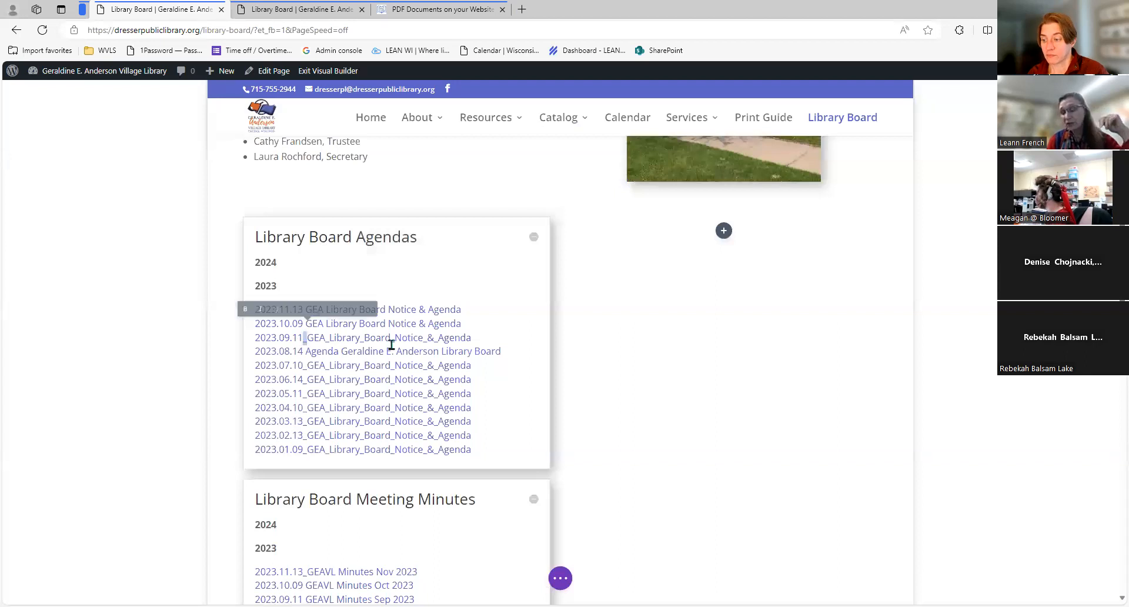
key(BackSpace)
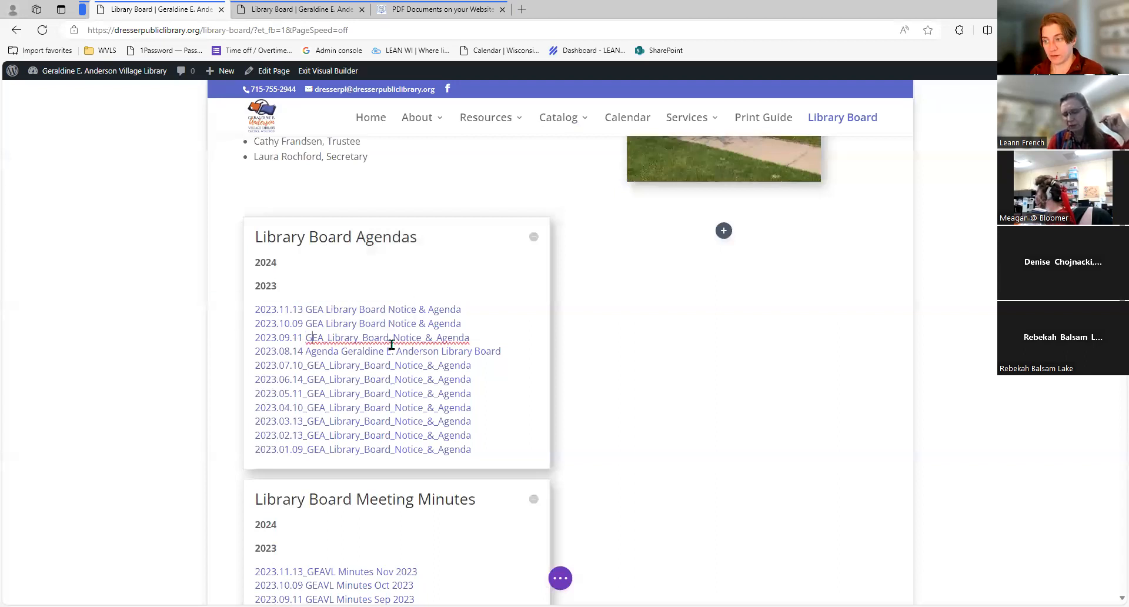
key(BackSpace)
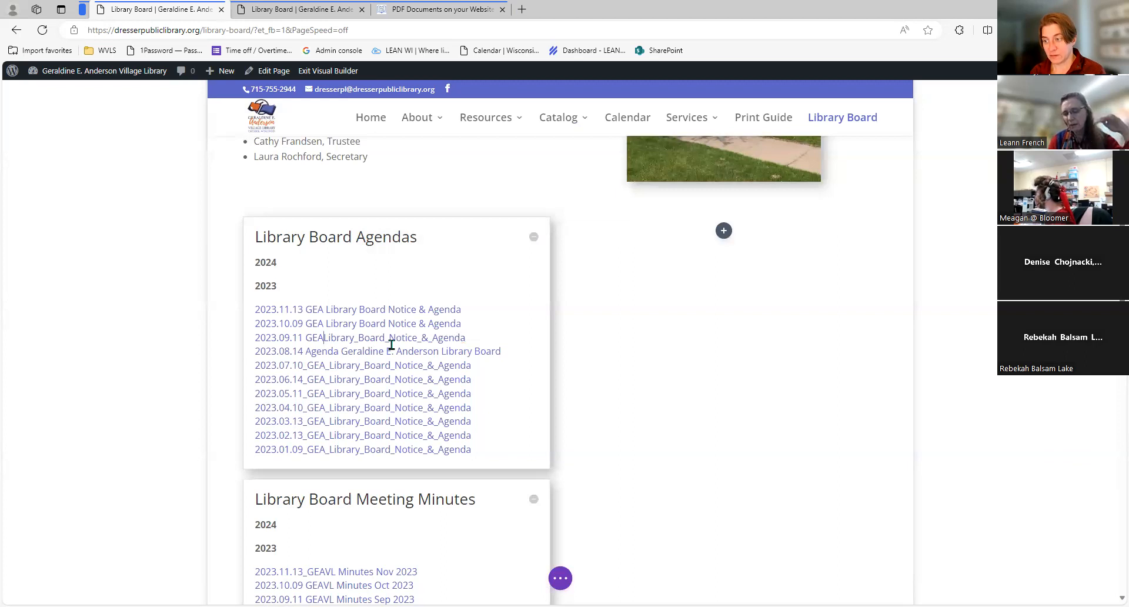
key(End)
key(Right)
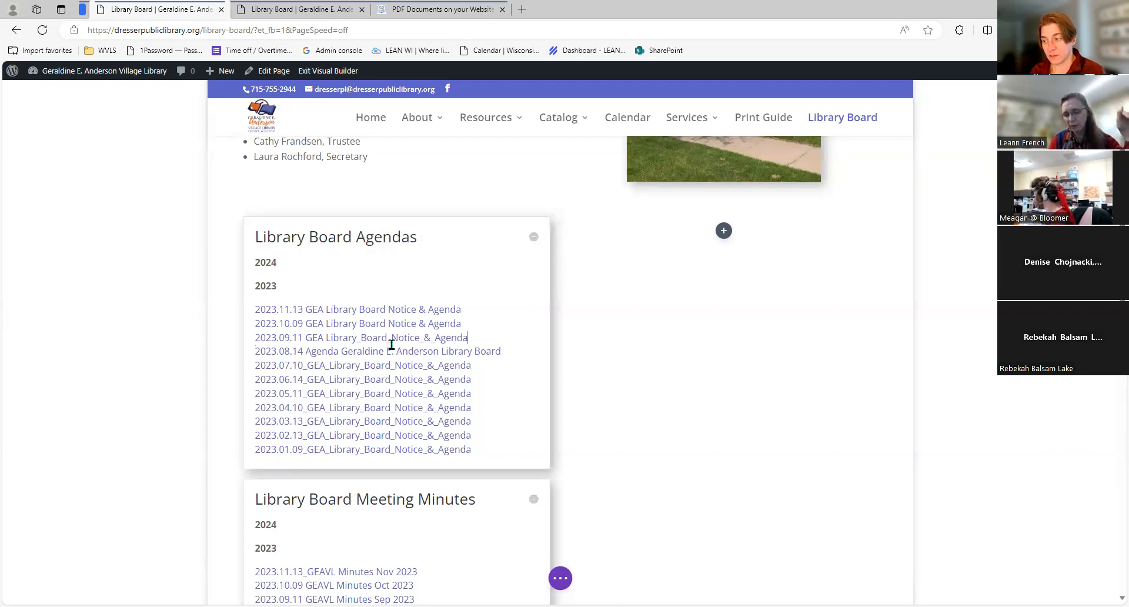
key(Left)
key(Left)
key(Left)
key(Left)
key(Left)
key(Left)
key(Left)
key(BackSpace)
key(BackSpace)
key(Left)
key(Left)
key(Left)
key(BackSpace)
key(BackSpace)
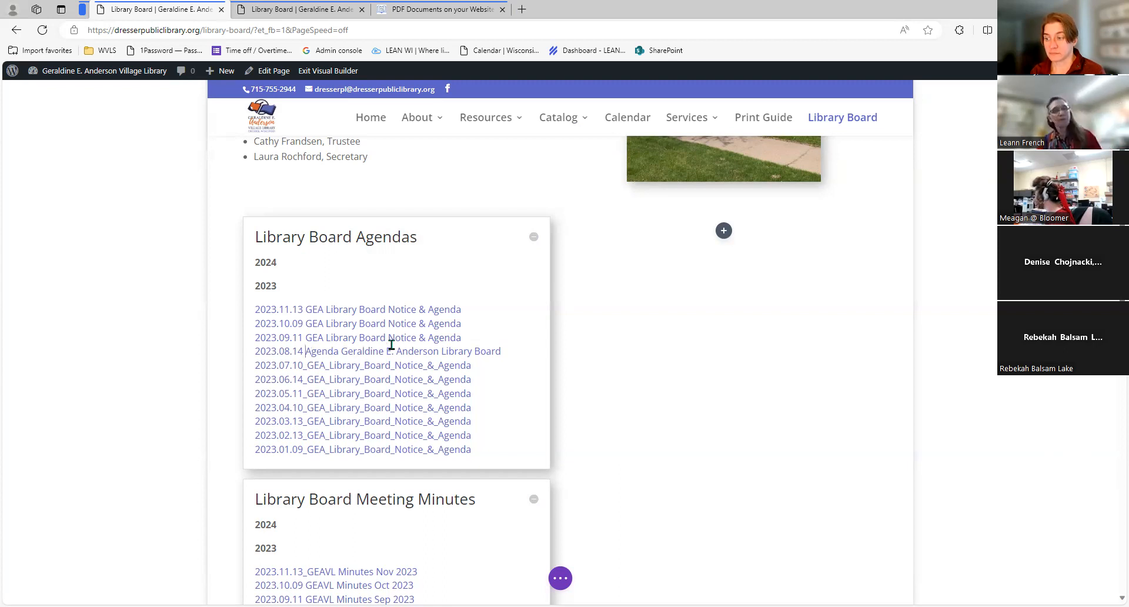
- Replace the words between the date and "Library Board" in the 2023.08.14 agenda link with "GEA"
key(shift+Right)
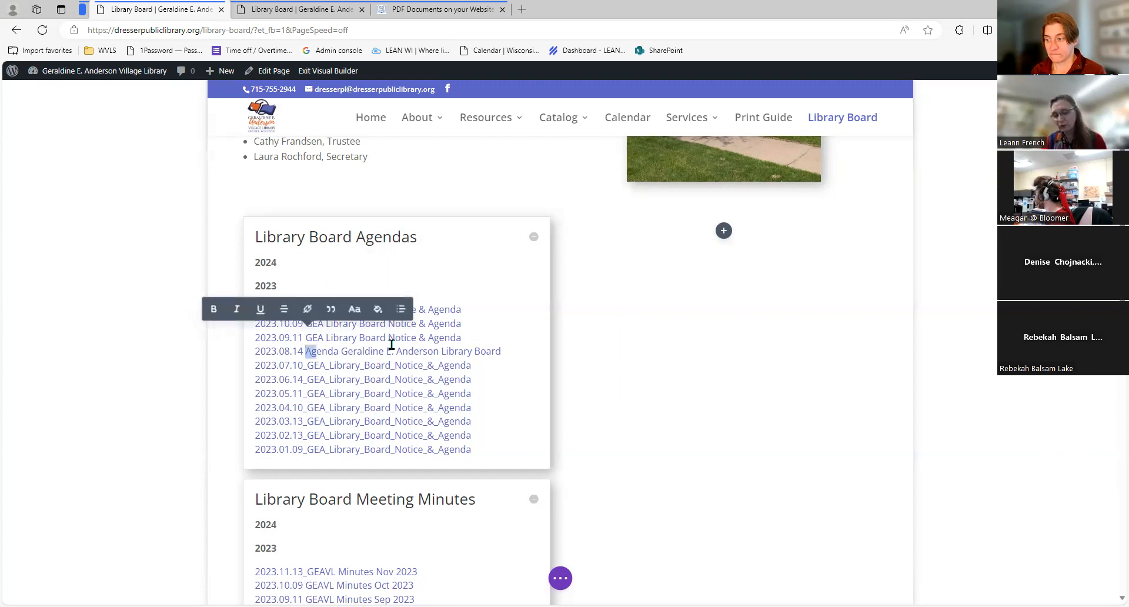
key(shift+Right)
key(shift+Right)
key(shift+Right)
key(shift+Right)
key(shift+Right)
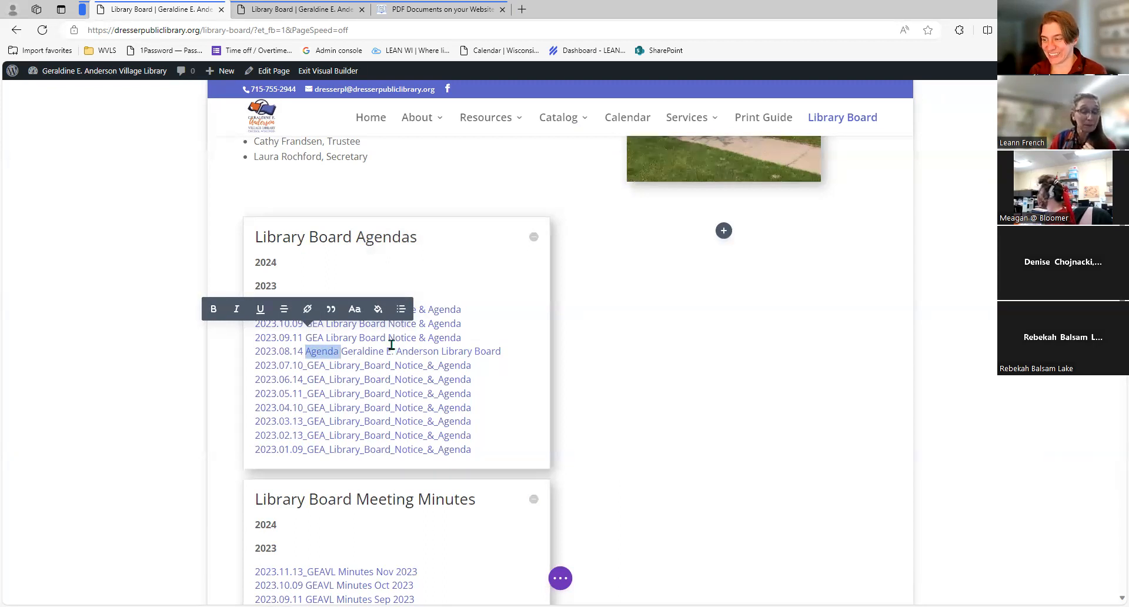
key(ctrl+shift+Right)
key(ctrl+shift+Right)
key(ctrl+shift+Right)
key(ctrl+shift+Right)
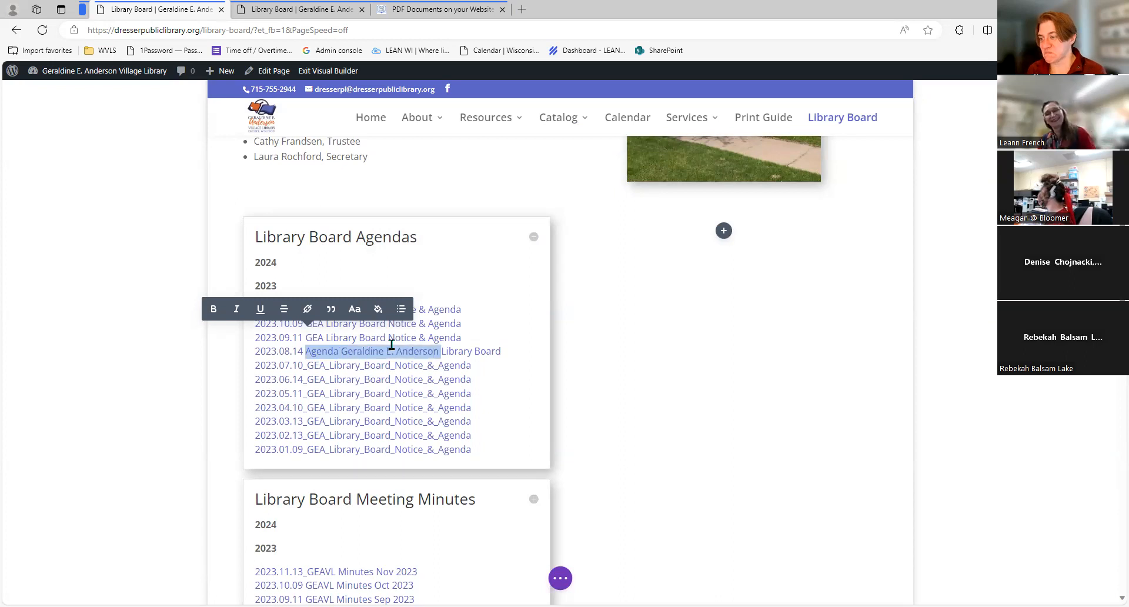
text(GEA)
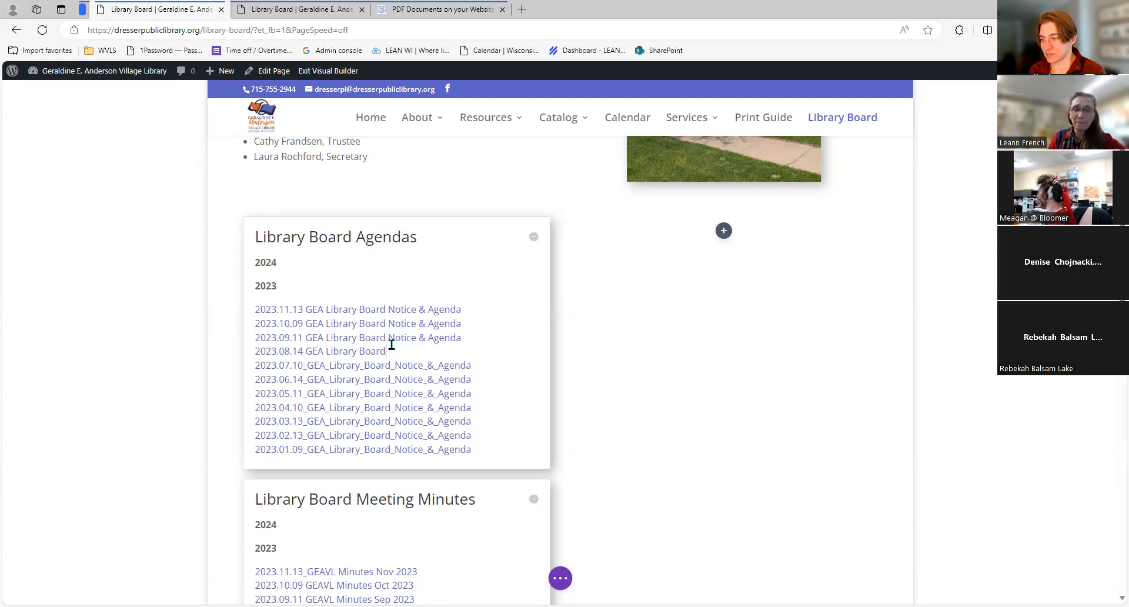
- Add "Notice & Agenda" to the end of the 2023.08.14 agenda link text
text(Not)
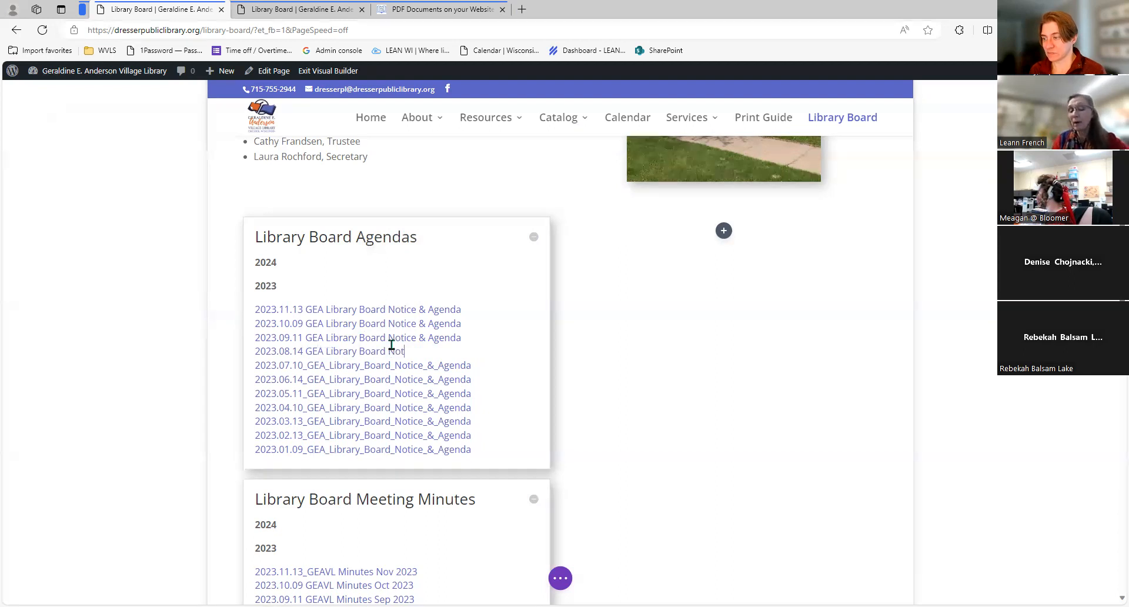
text(ice & Ahenda)
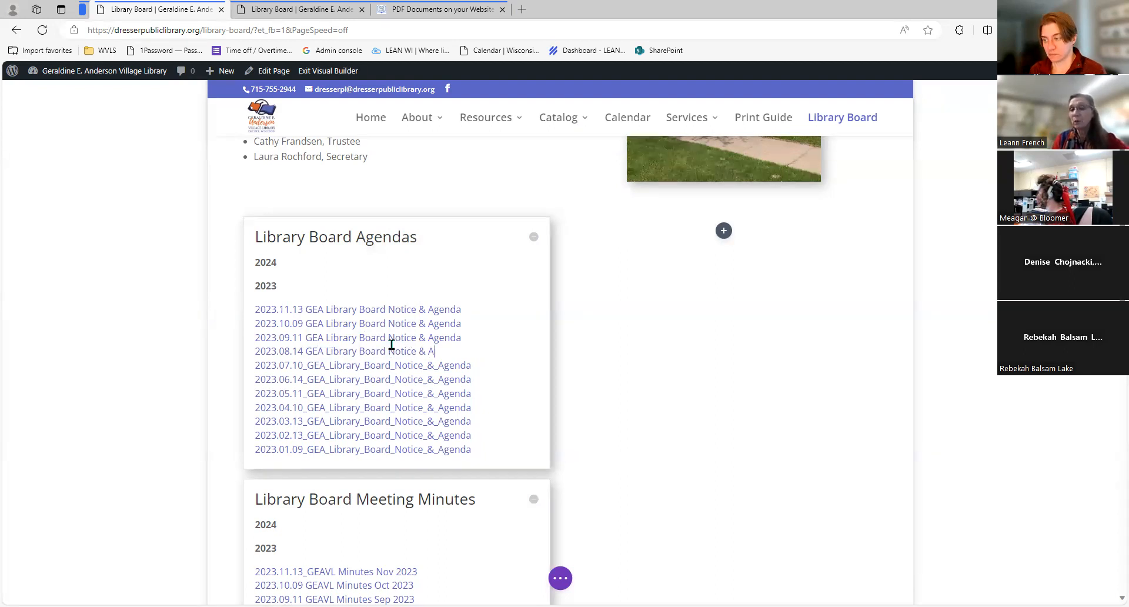
key(BackSpace)
key(BackSpace)
key(BackSpace)
key(BackSpace)
key(BackSpace)
text(gen)
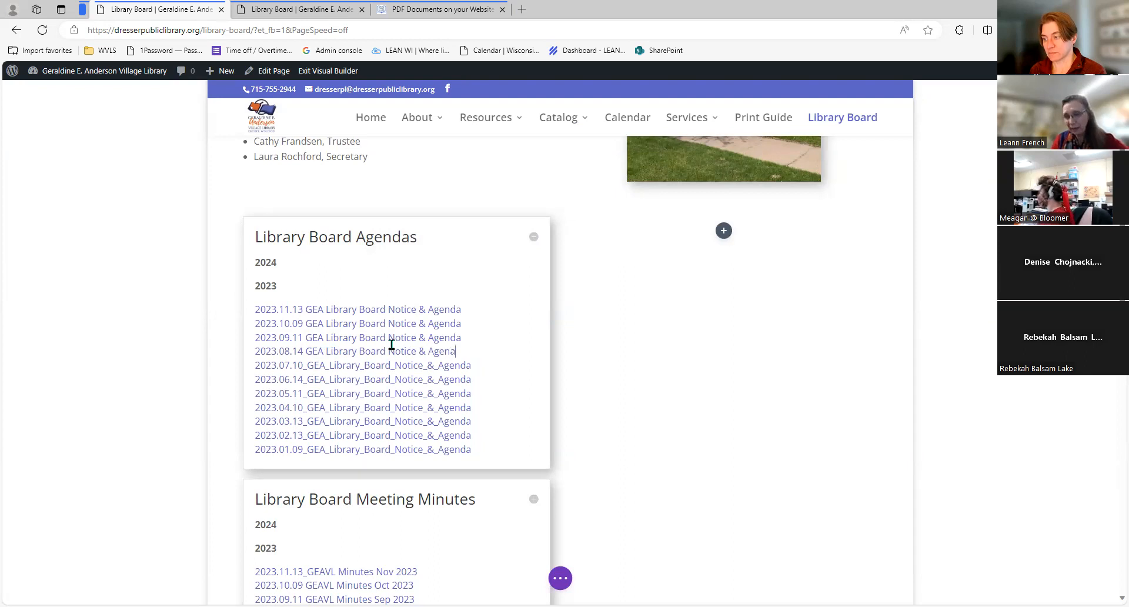
text(da)
- Correct "Agena" to "Agenda" in the 2023.08.14 agenda link and replace the underscores around "GEA" in the 2023.07.10 link with spaces
key(Right)
key(Right)
key(Right)
key(BackSpace)
key(Right)
key(Right)
key(BackSpace)
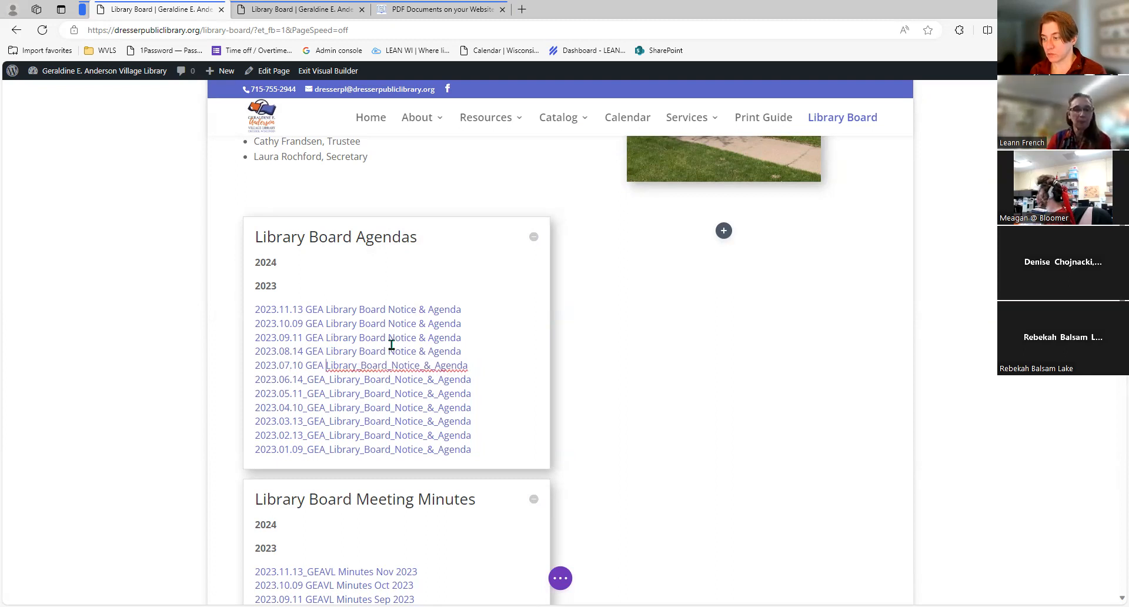
- Replace the remaining underscores in the 2023.07.10 agenda link with spaces so that it reads "2023.07.10 GEA Library Board Notice & Agenda"
key(Left)
key(Left)
key(Left)
key(Left)
key(Left)
key(Left)
key(Left)
key(Left)
key(Left)
key(Left)
key(BackSpace)
key(End)
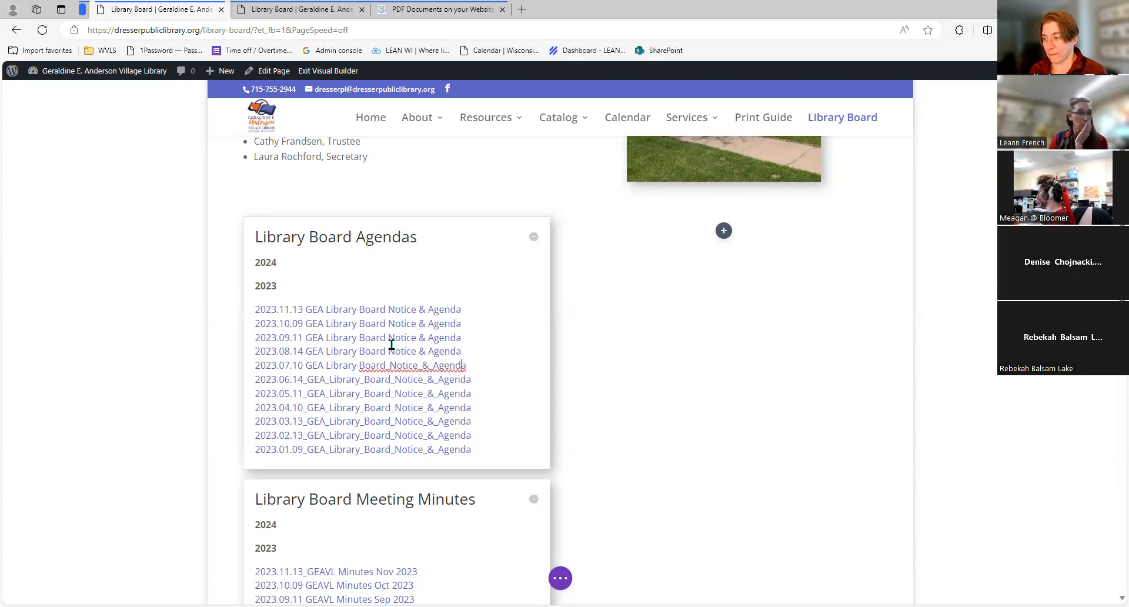
key(BackSpace)
key(Right)
key(Right)
key(BackSpace)
key(BackSpace)
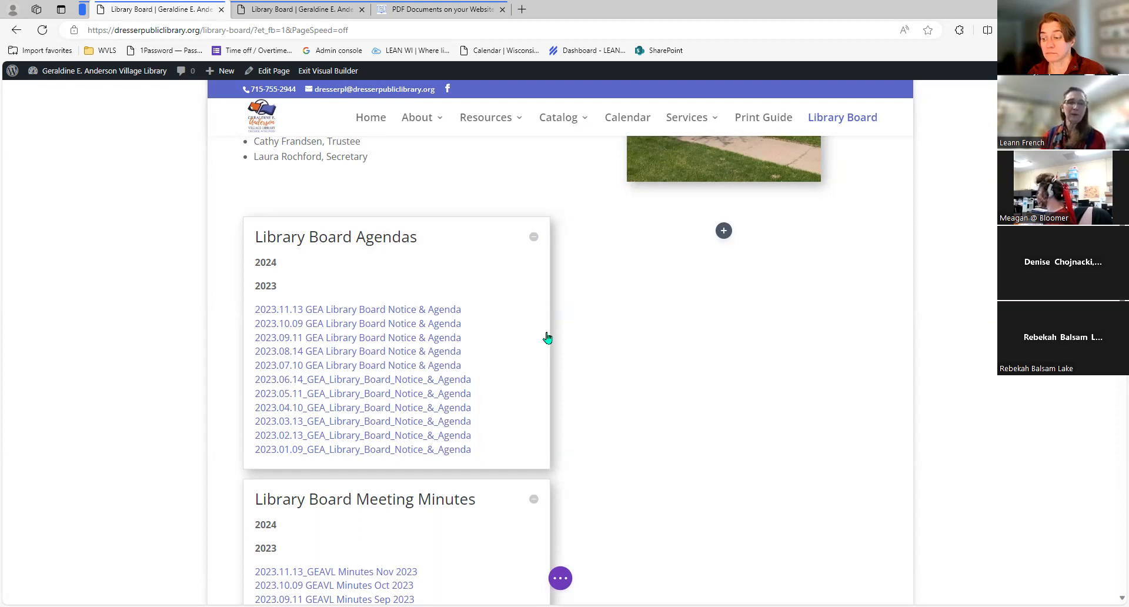
- Open the 2023.11.13 minutes link, go back to view the published Library Board page, and review its expanded Library Board Agendas list
click(312, 573)
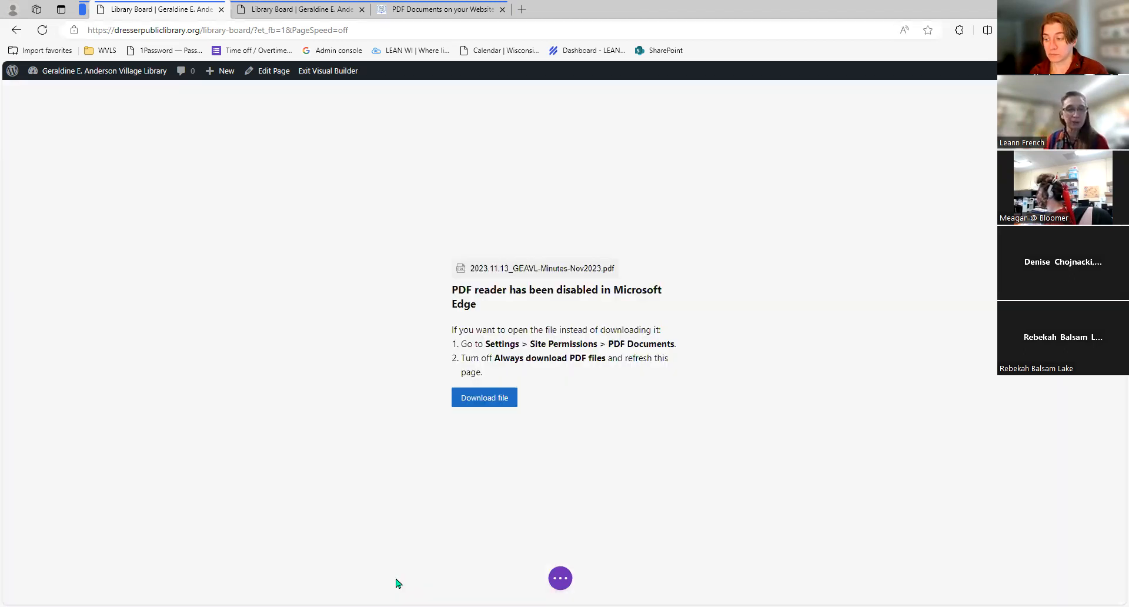
click(16, 29)
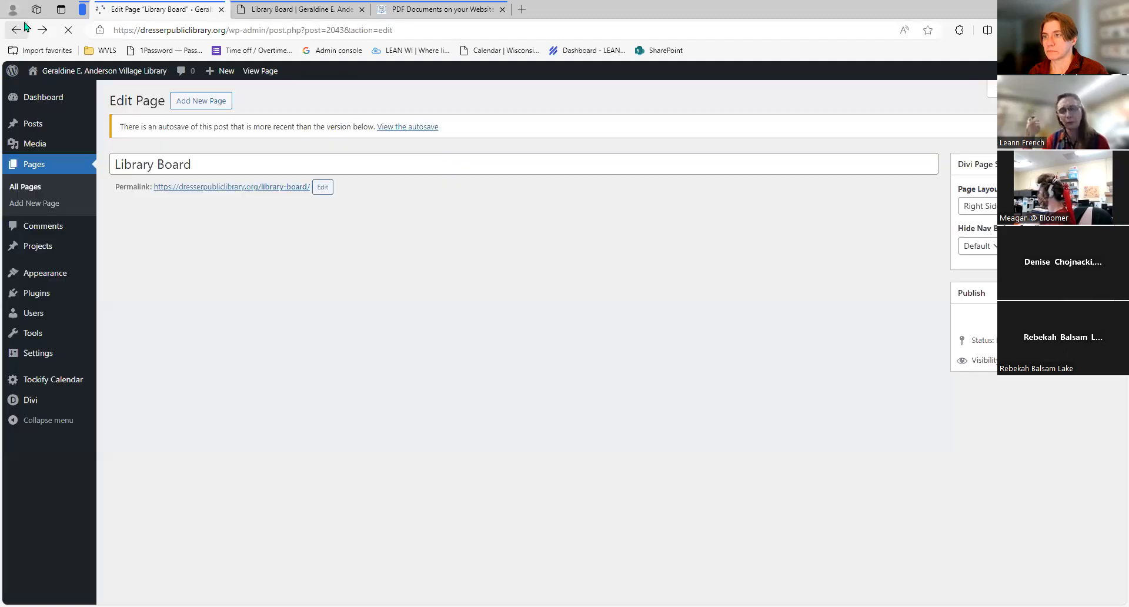
click(260, 70)
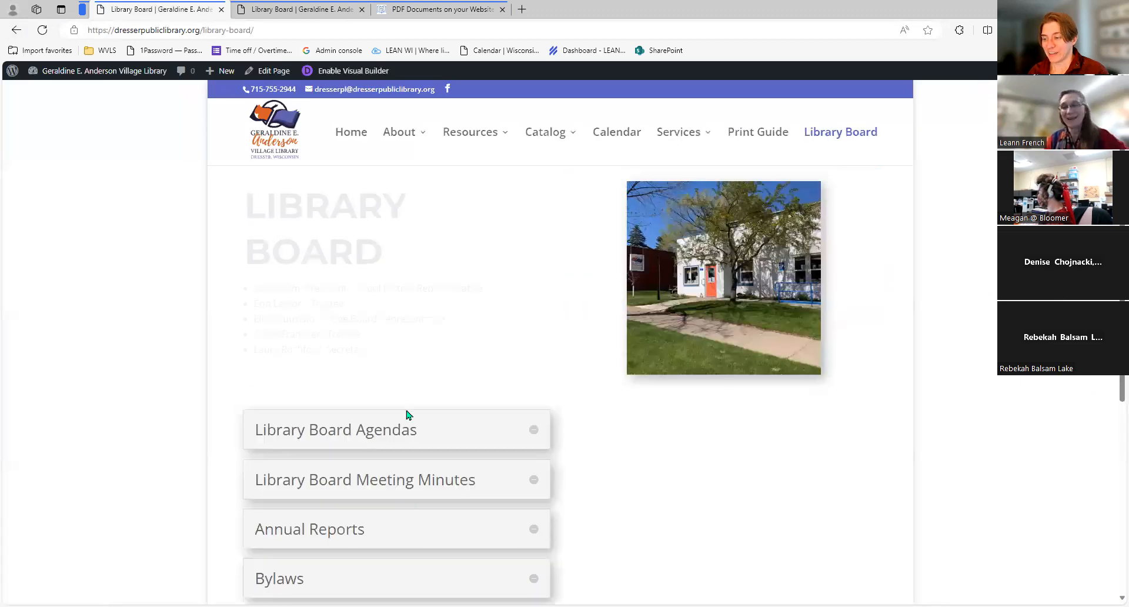
click(534, 448)
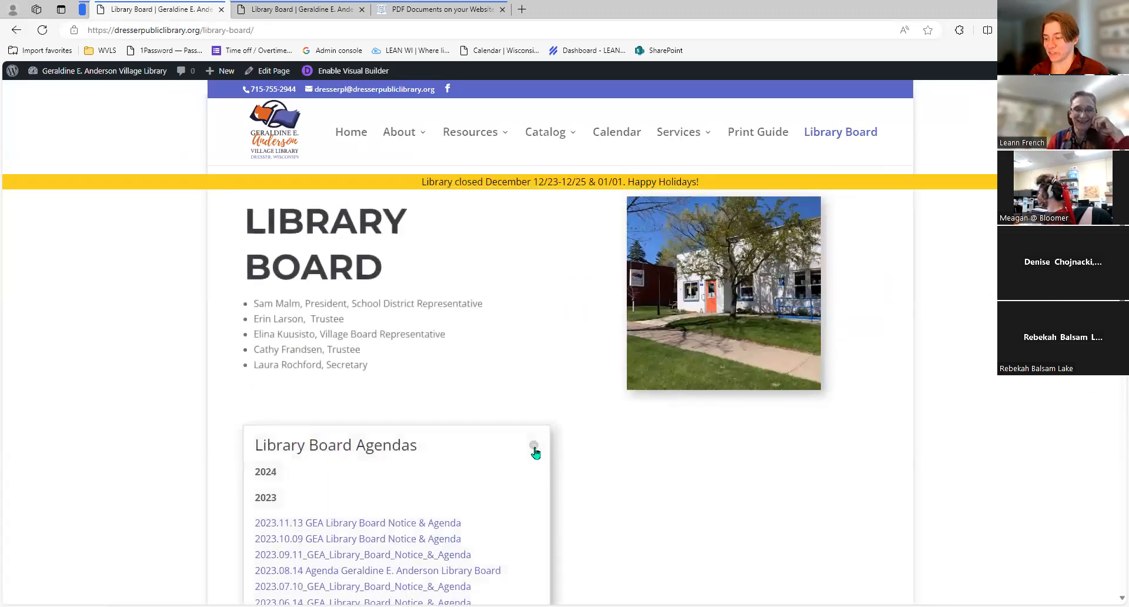
scroll(535, 451, down, 3)
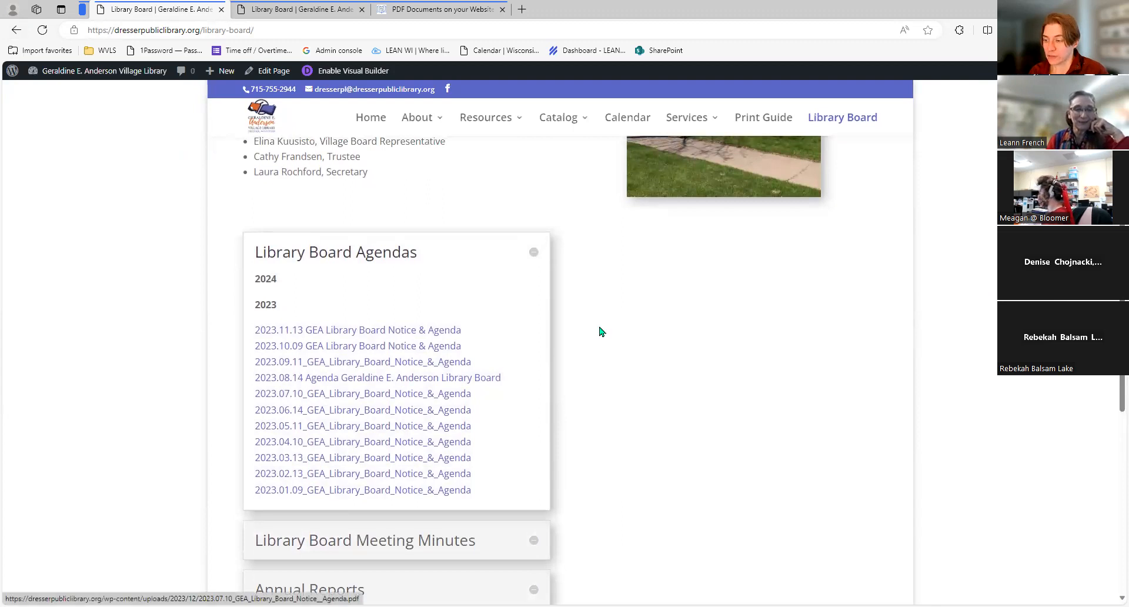
scroll(601, 331, down, 4)
scroll(601, 331, up, 1)
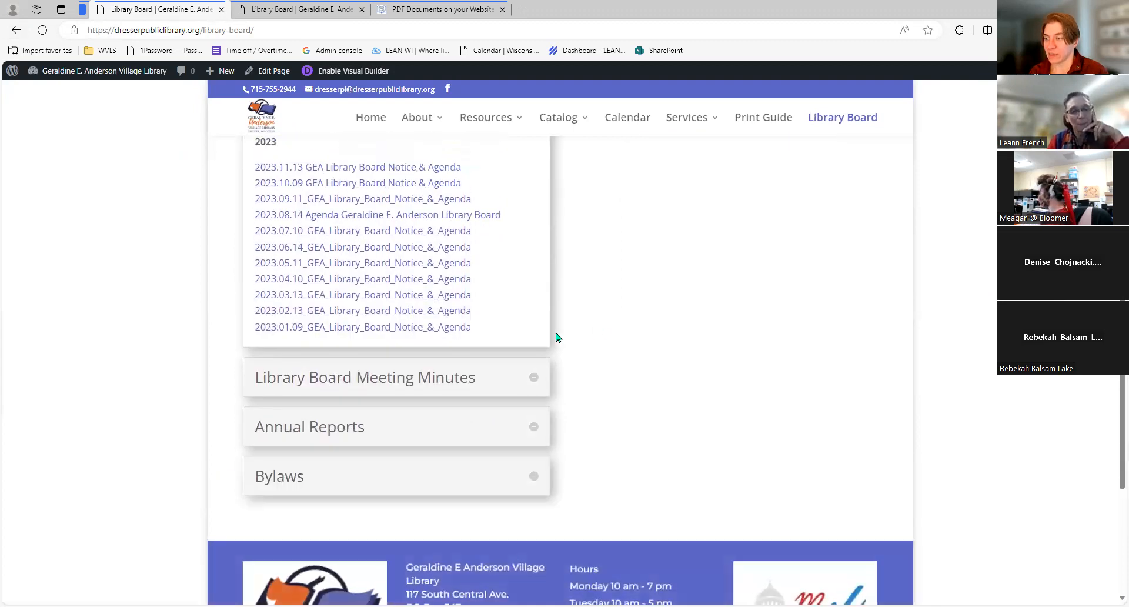
scroll(518, 340, up, 1)
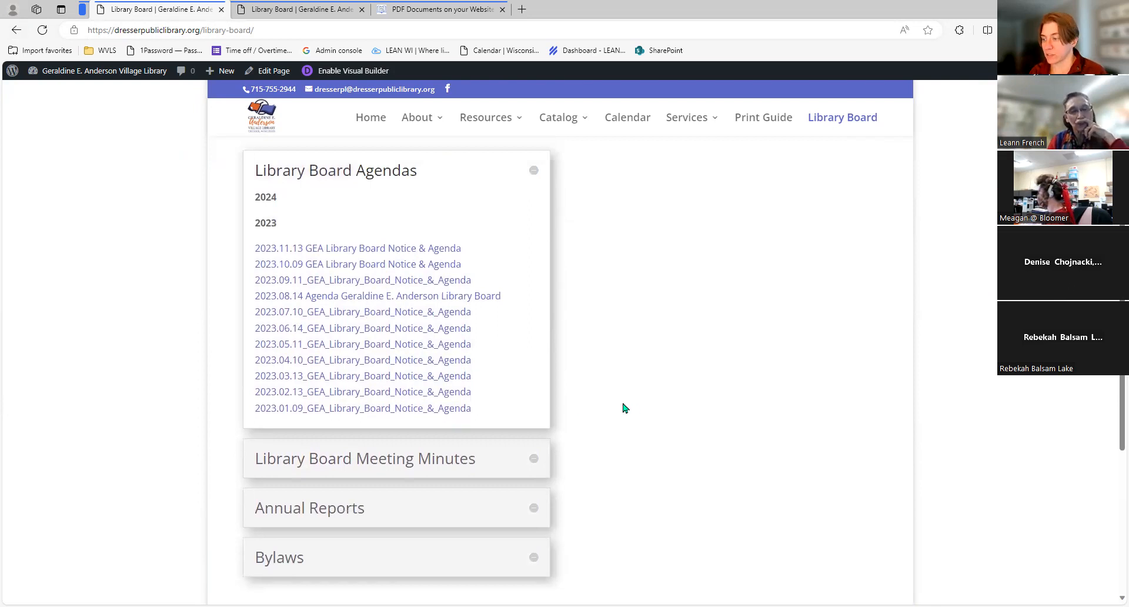
key(ctrl+s)
click(482, 12)
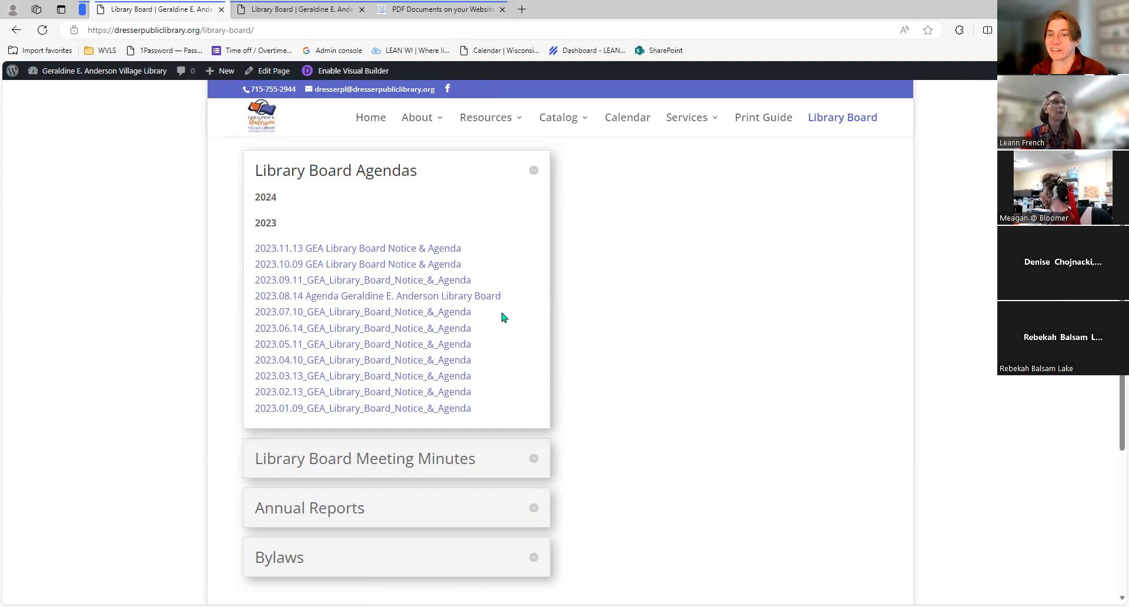
scroll(552, 302, down, 2)
scroll(551, 302, up, 2)
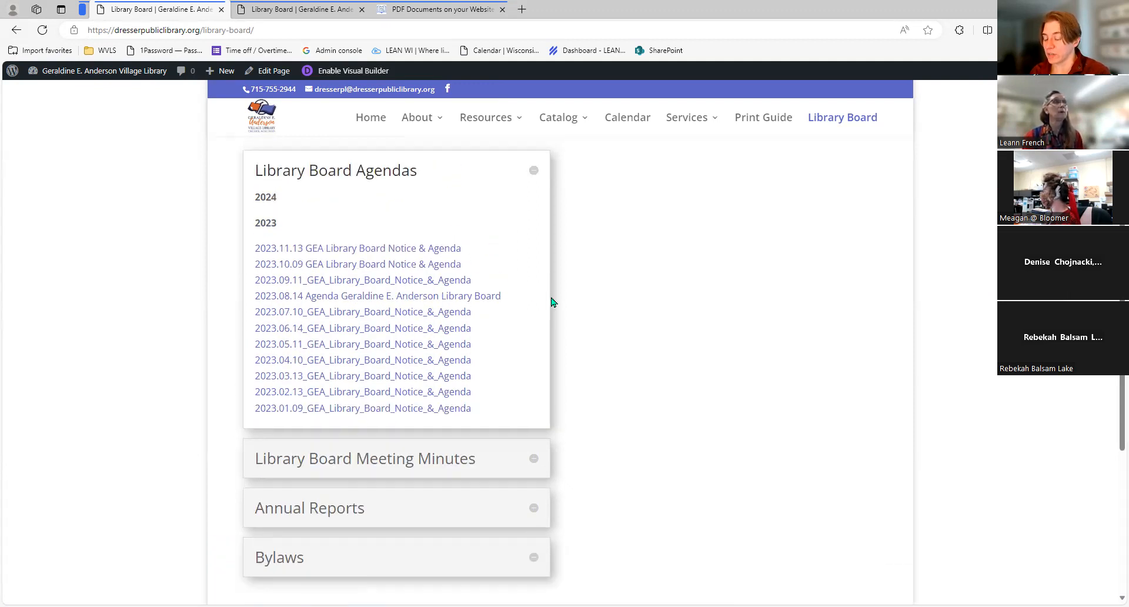
scroll(552, 302, down, 2)
scroll(552, 303, up, 2)
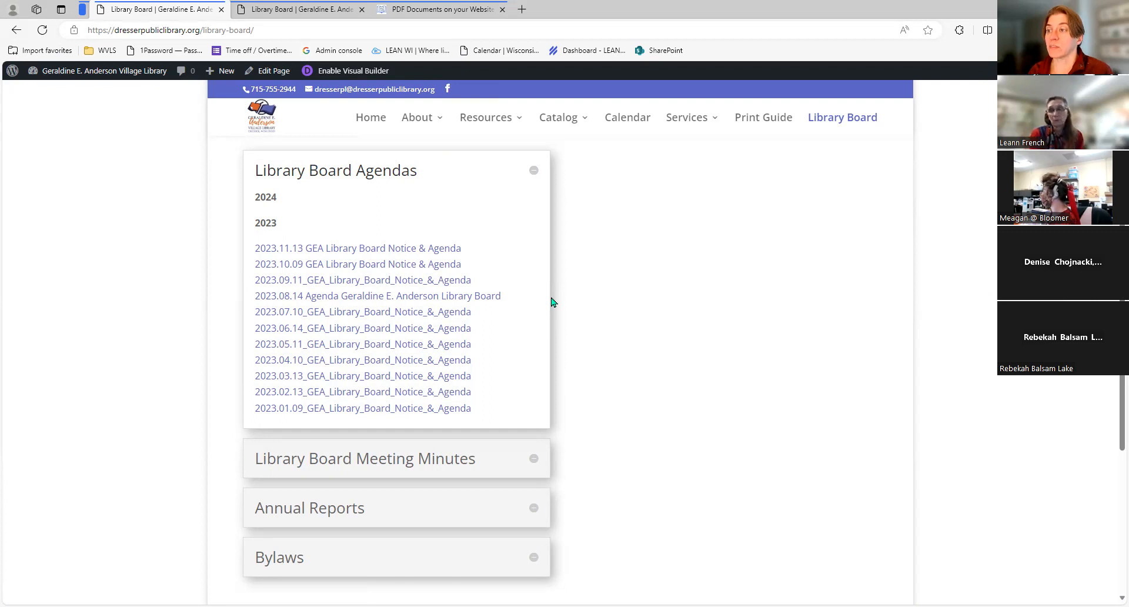
click(251, 11)
click(175, 11)
- Go to the site's dashboard, open the Media Library and look through the uploaded files
mouse_move(28, 74)
click(49, 92)
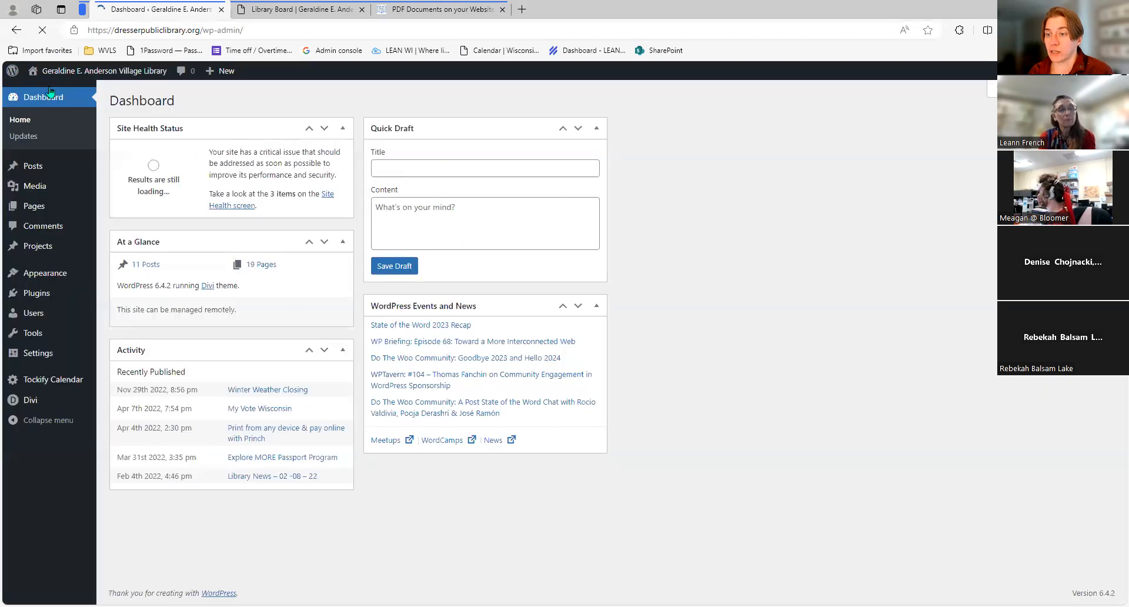
click(36, 188)
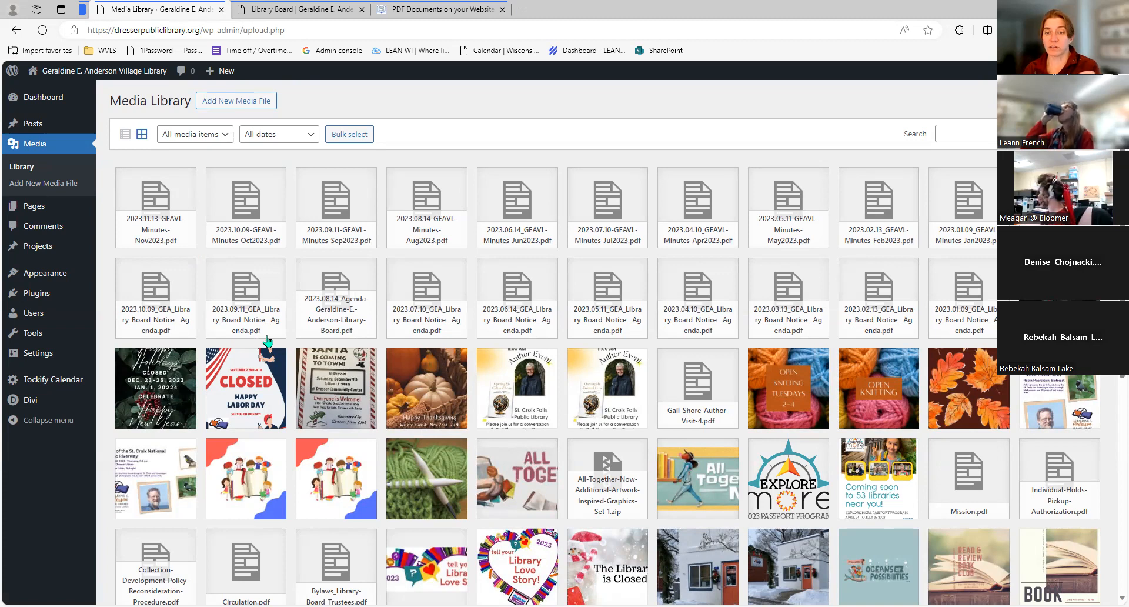
scroll(620, 380, down, 1)
scroll(621, 380, down, 5)
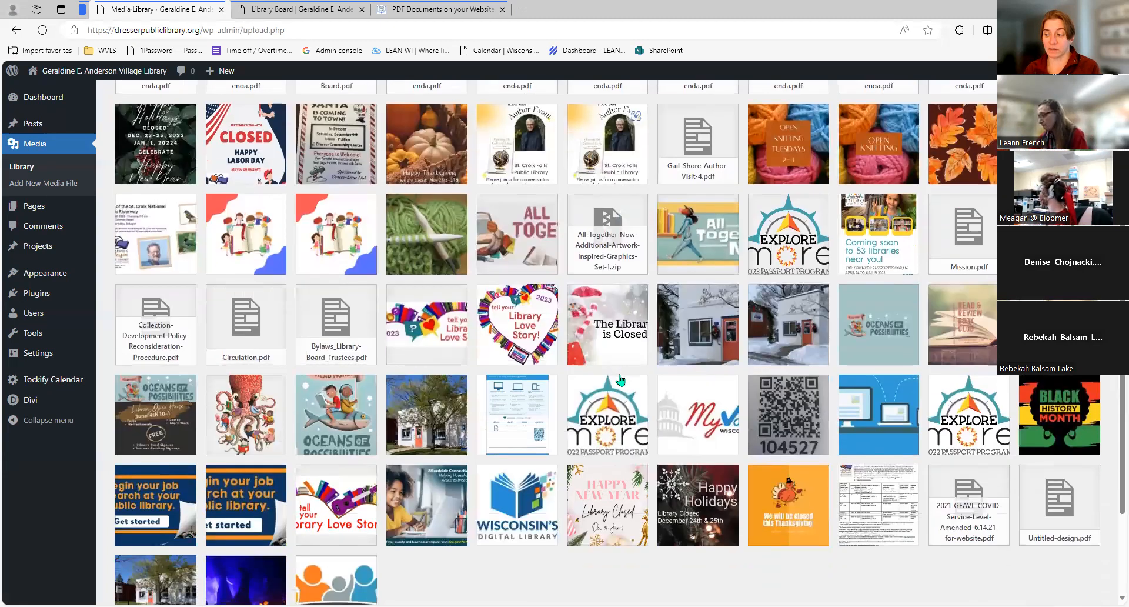
scroll(620, 381, up, 4)
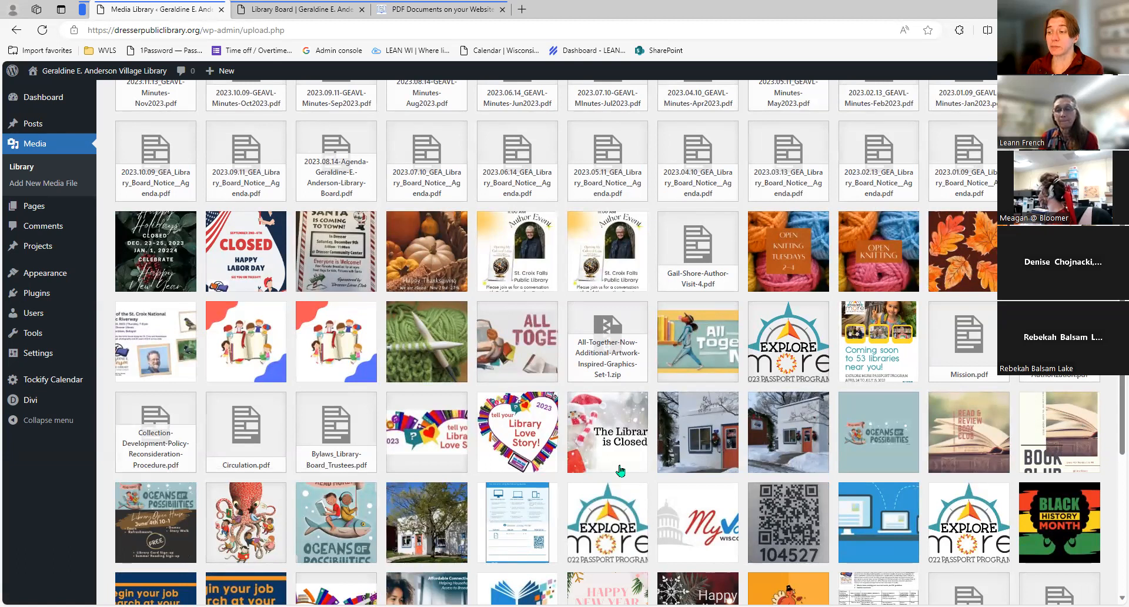
scroll(620, 470, up, 2)
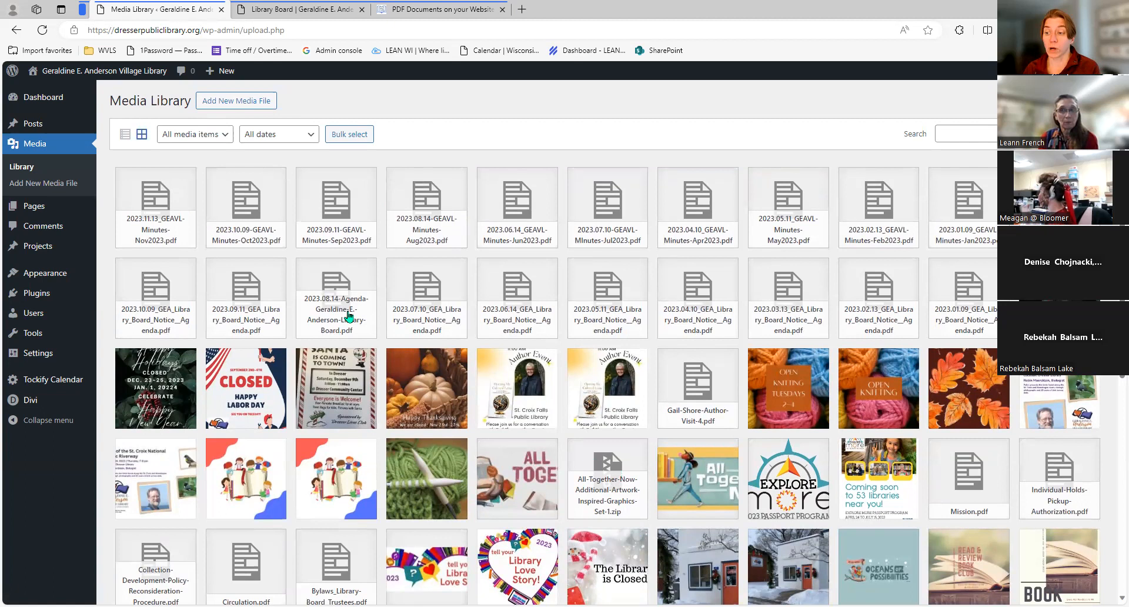
- In the attachment details of 2023.11.13_GEAVL-Minutes-Nov2023.pdf, insert a space between "Nov" and the year in the title, and close the details
click(164, 234)
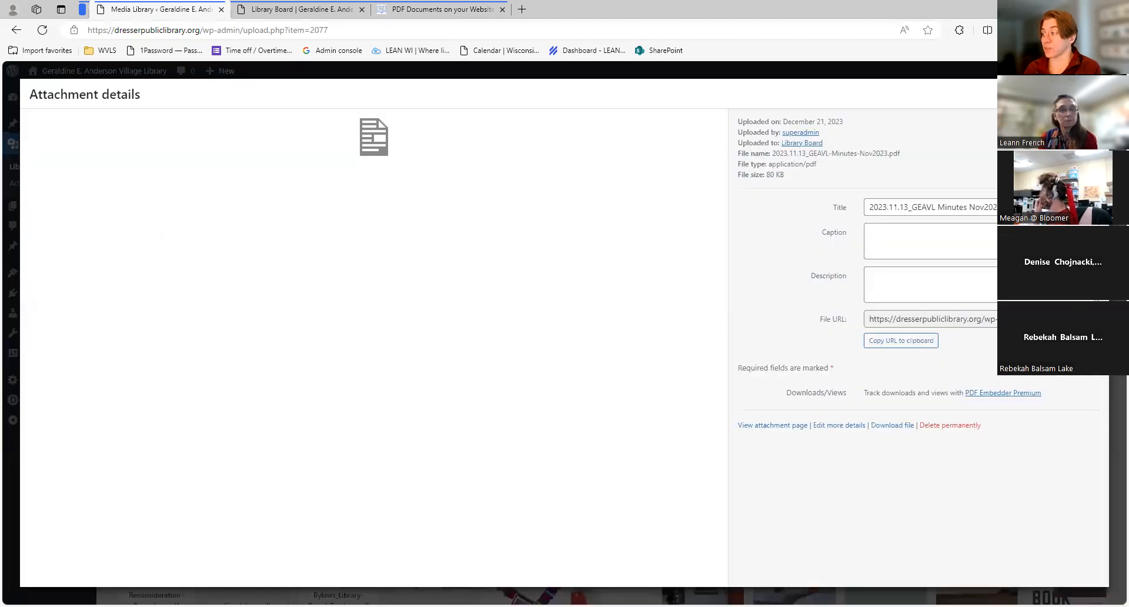
drag(979, 207, 826, 210)
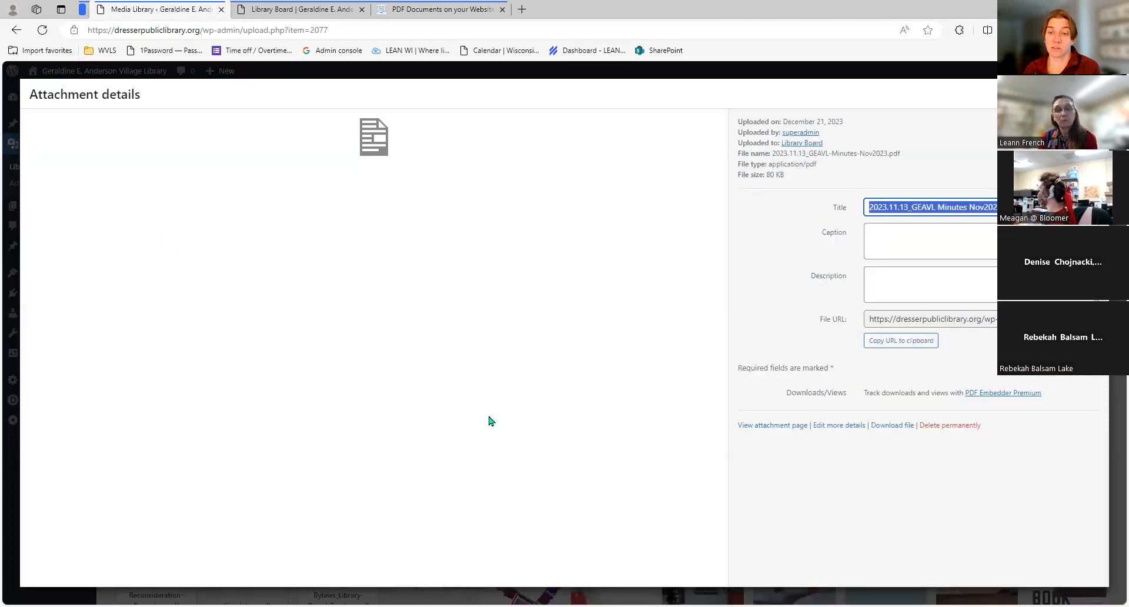
click(980, 207)
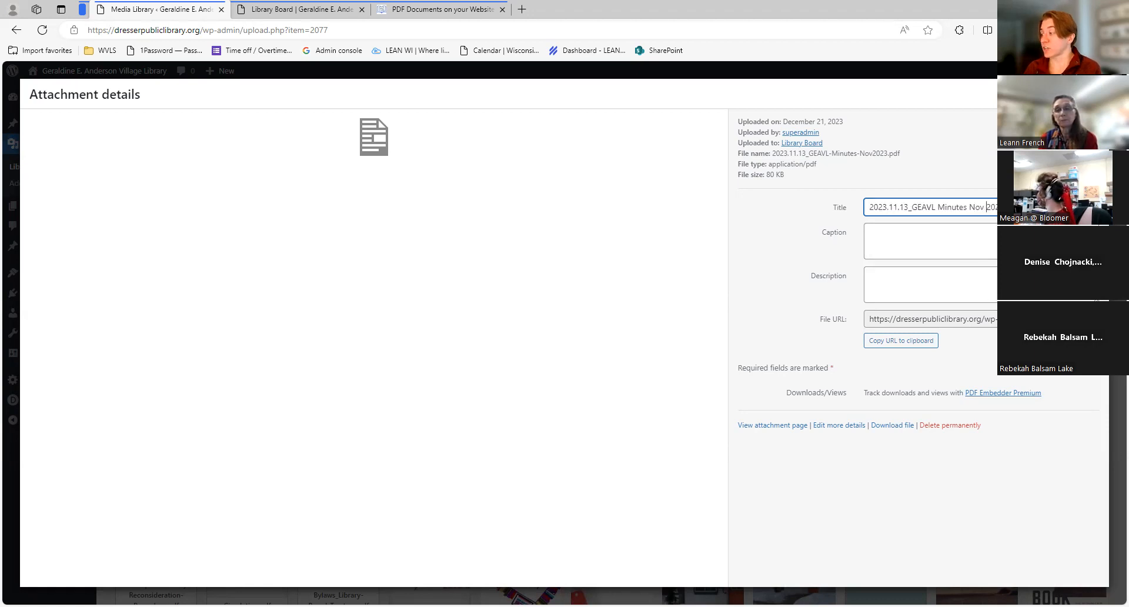
key(Escape)
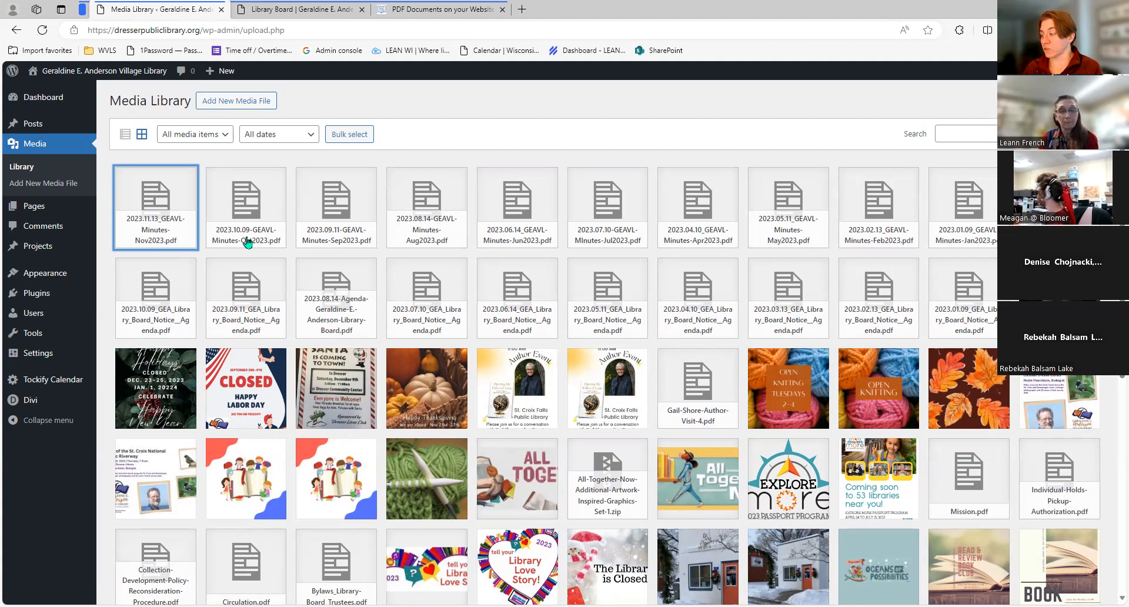
- Filter the Media Library to PDFs, look through them, and search for "agenda"
click(224, 137)
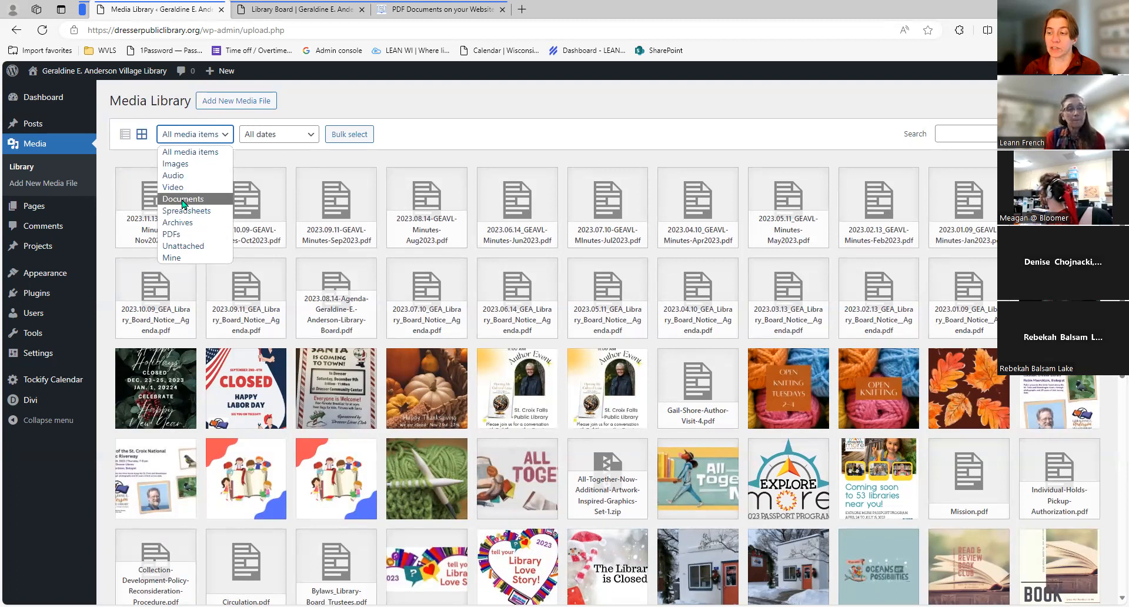
click(184, 235)
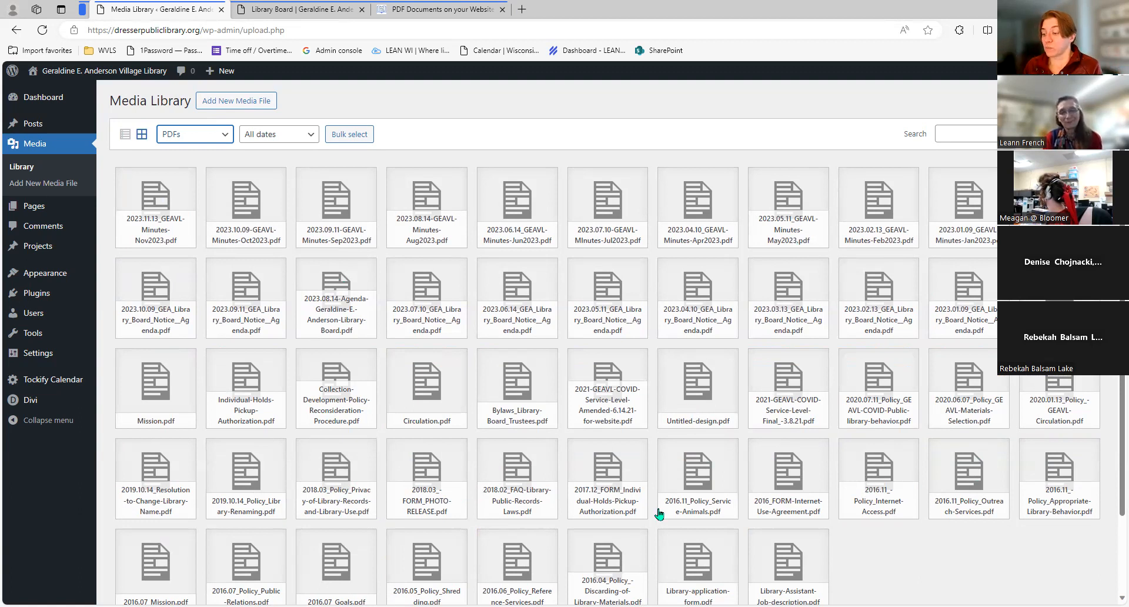
scroll(588, 517, down, 3)
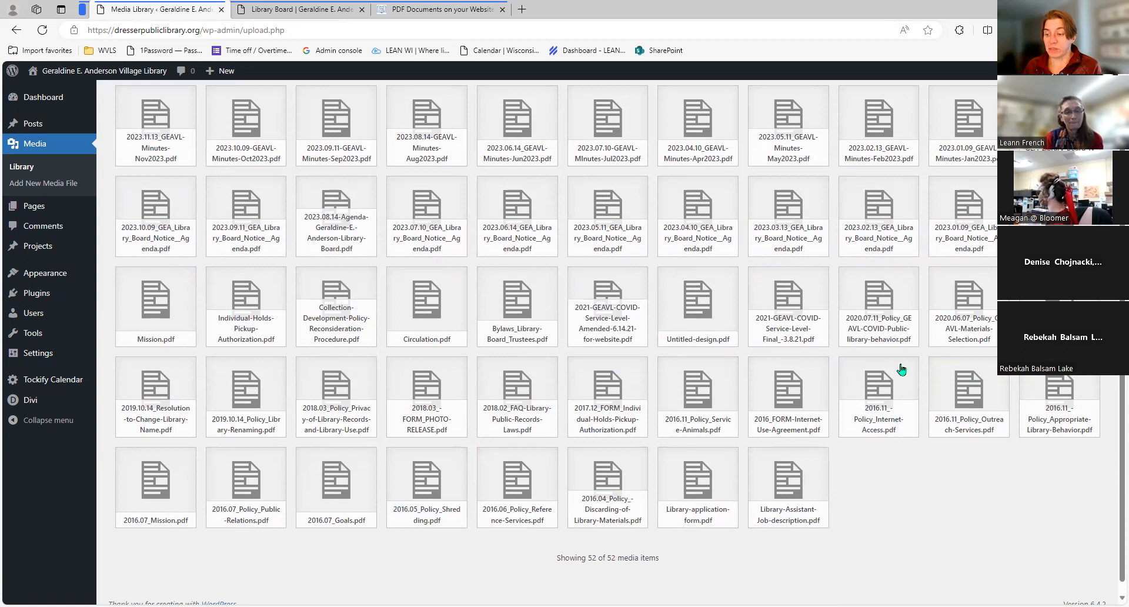
scroll(690, 513, up, 1)
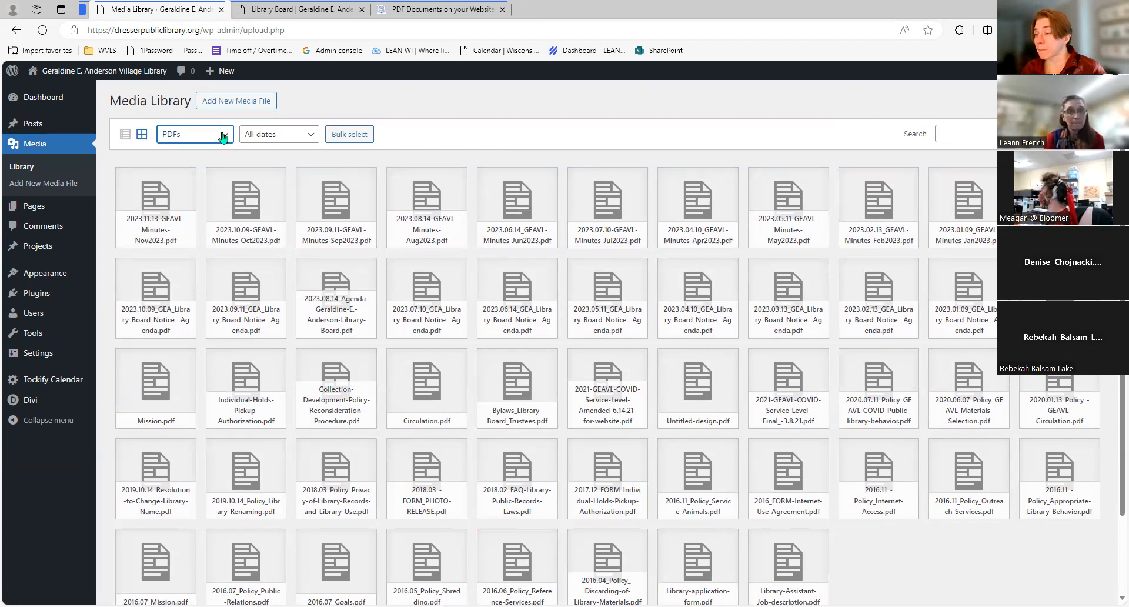
click(989, 137)
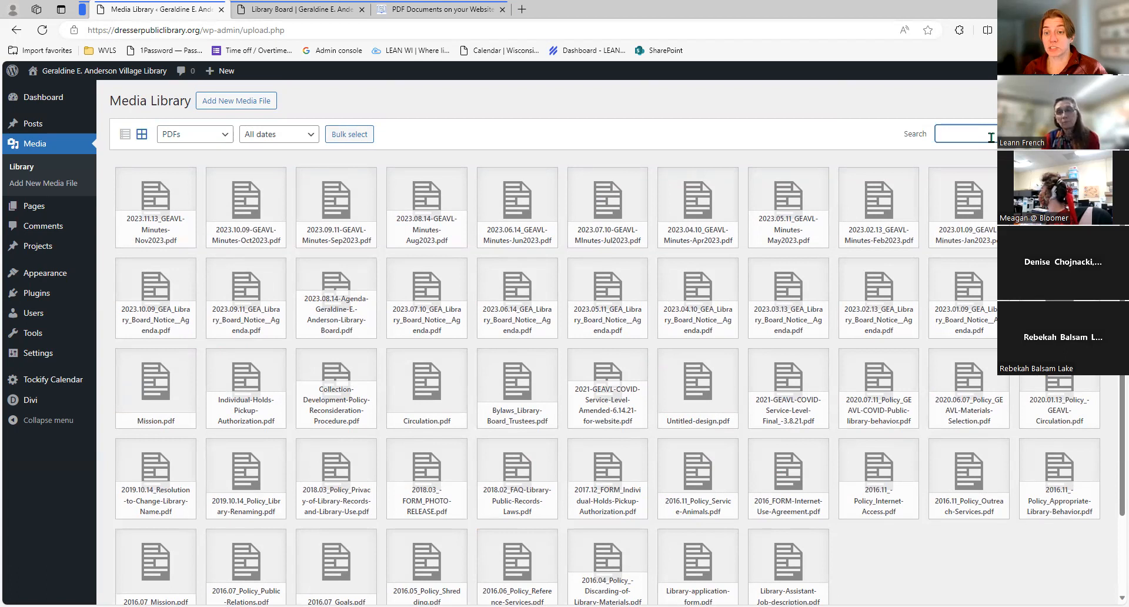
text(agenda)
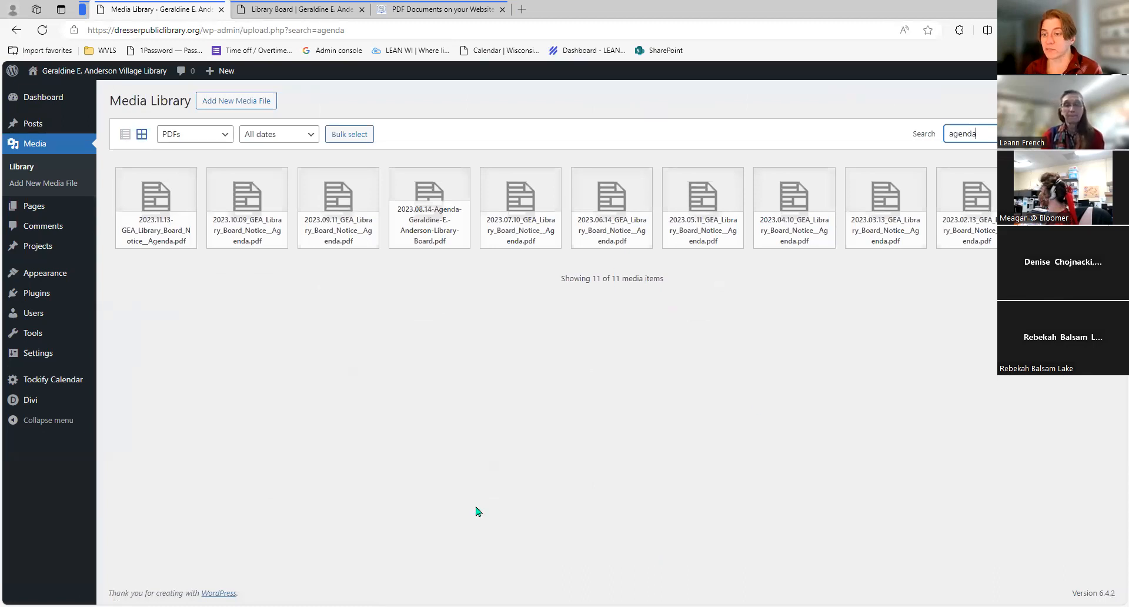
- Filter the "agenda" search by Documents, Spreadsheets and Video in turn, and set the filter back to All media items
click(227, 136)
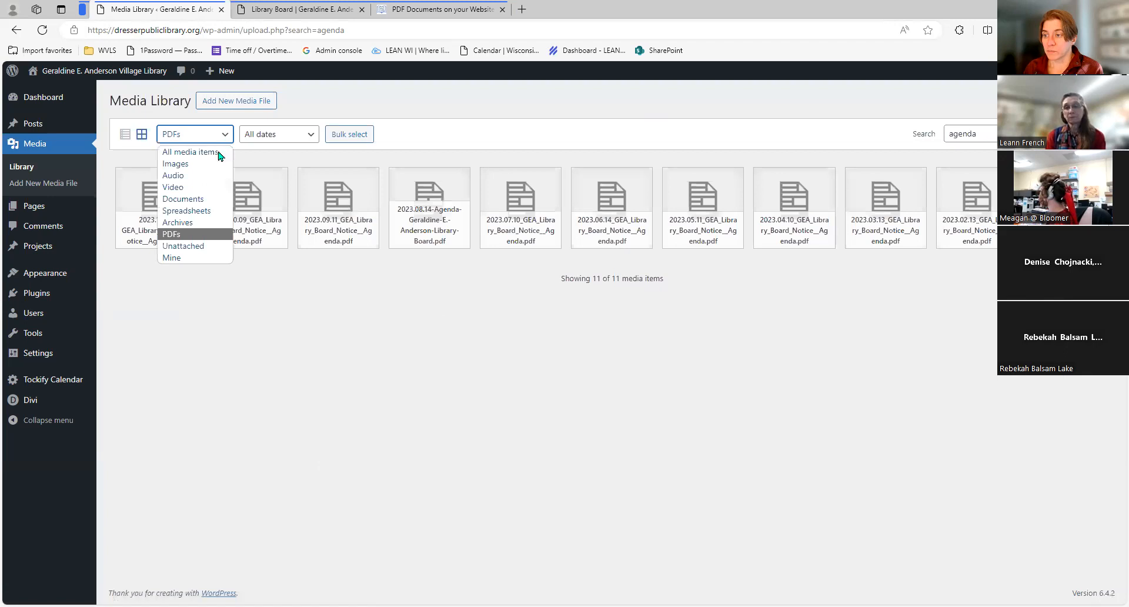
click(183, 199)
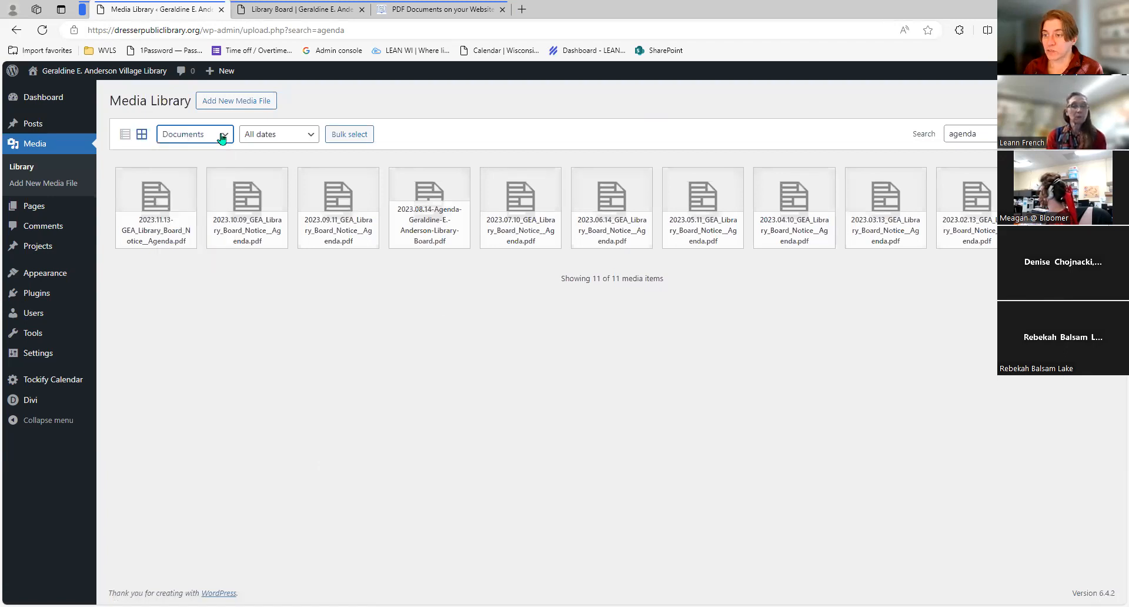
click(223, 138)
click(194, 211)
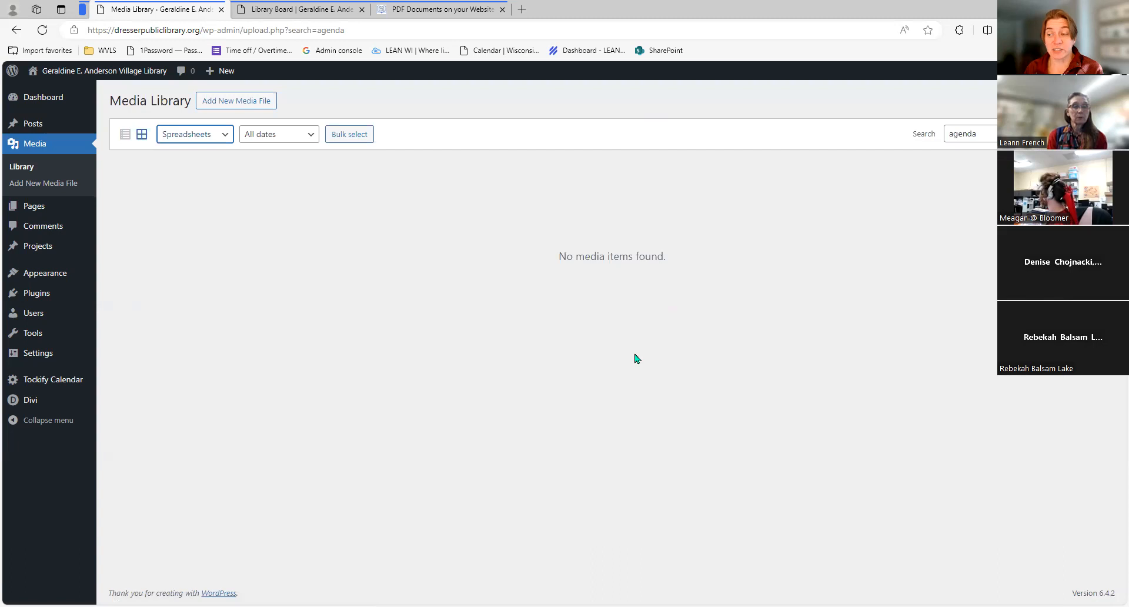
click(221, 136)
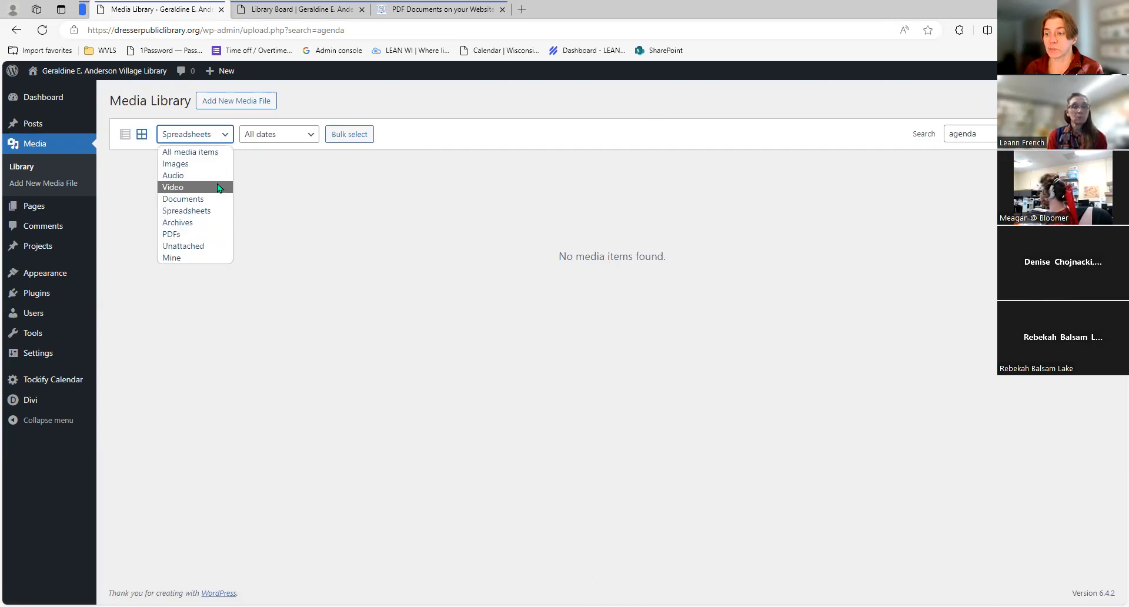
click(218, 188)
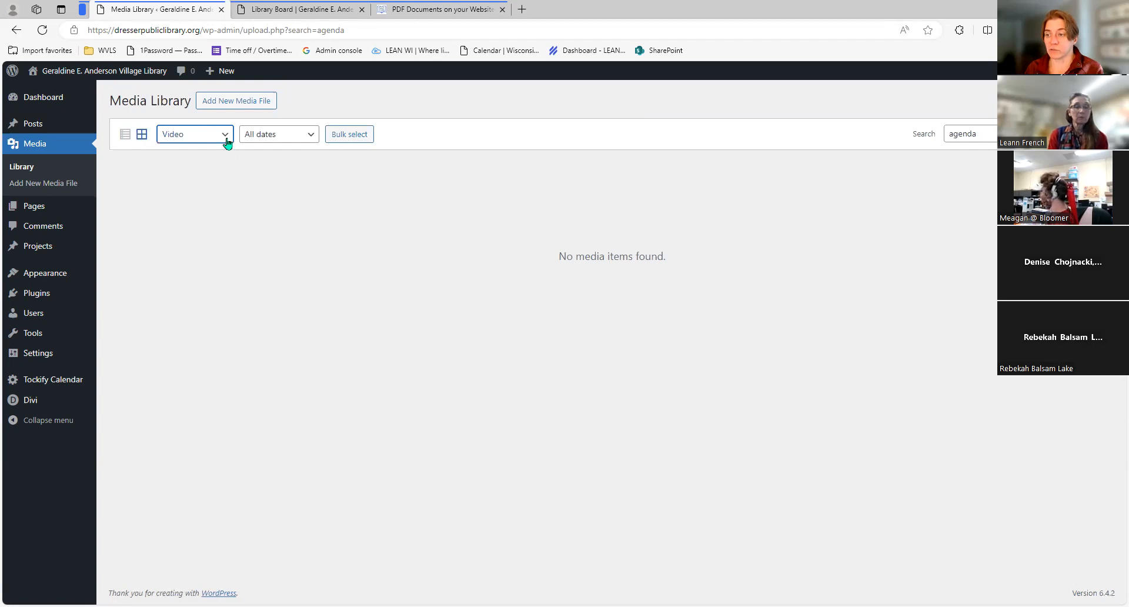
click(225, 138)
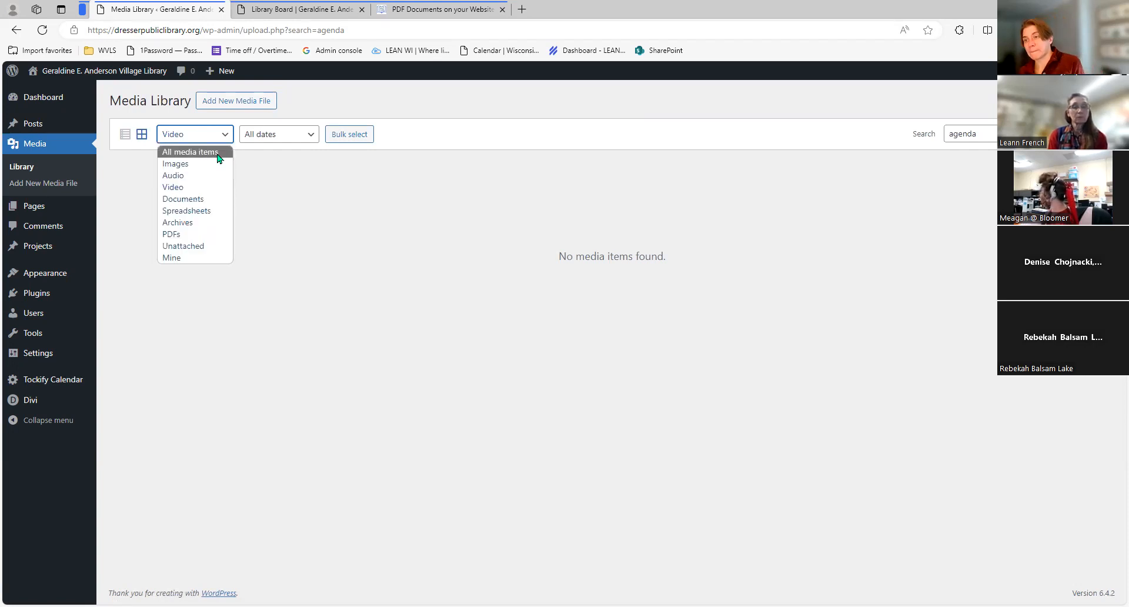
click(218, 153)
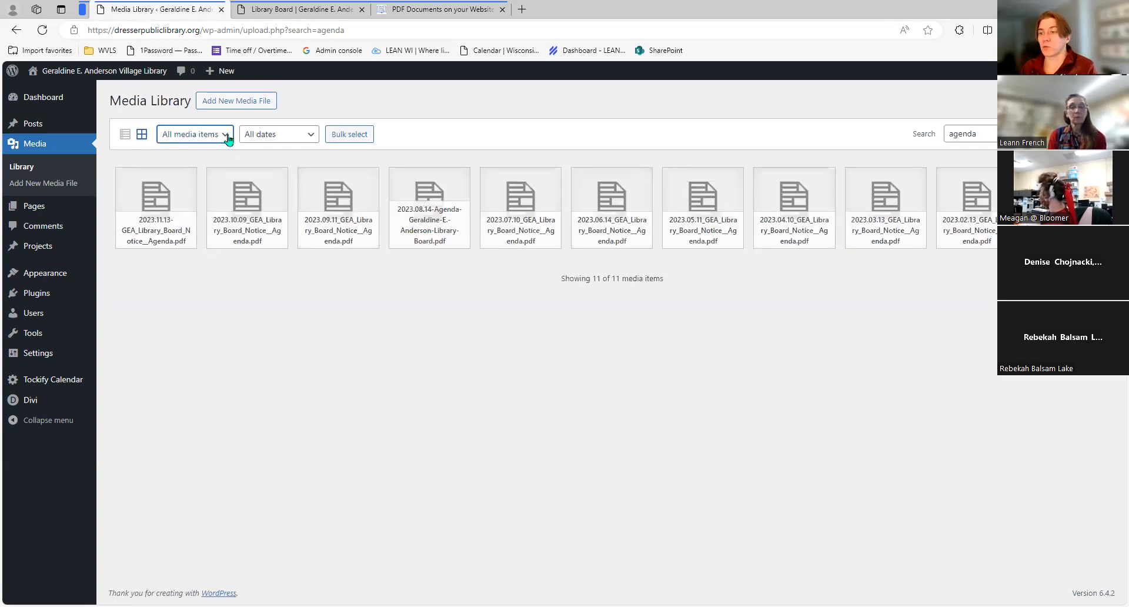
- Clear the "agenda" search, filter the Media Library by Spreadsheets, and set the filter back to All media items
double_click(964, 134)
key(BackSpace)
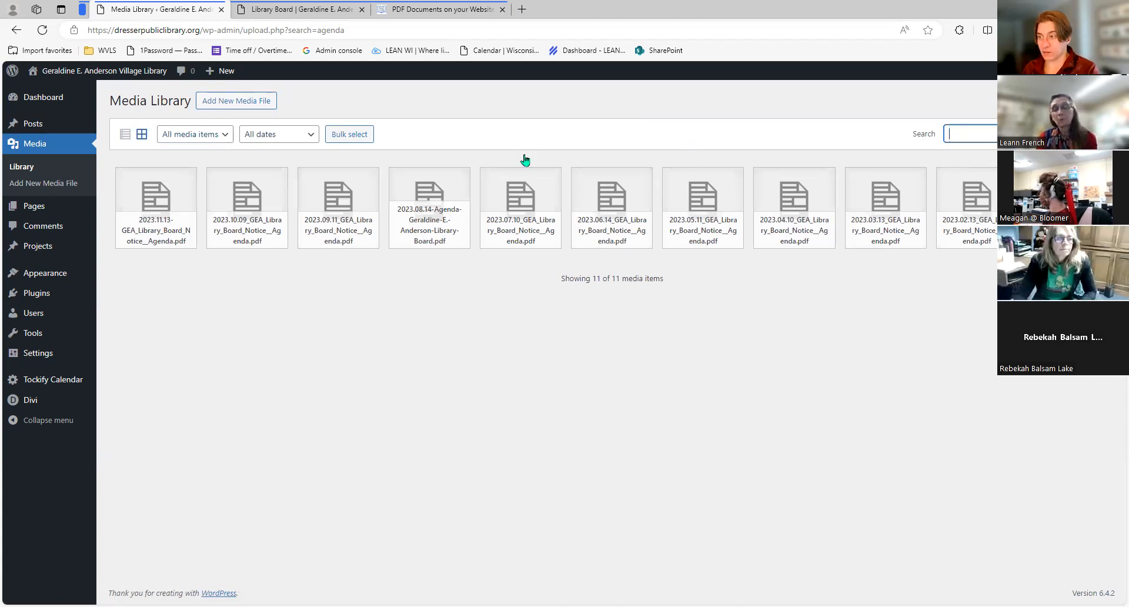
click(220, 133)
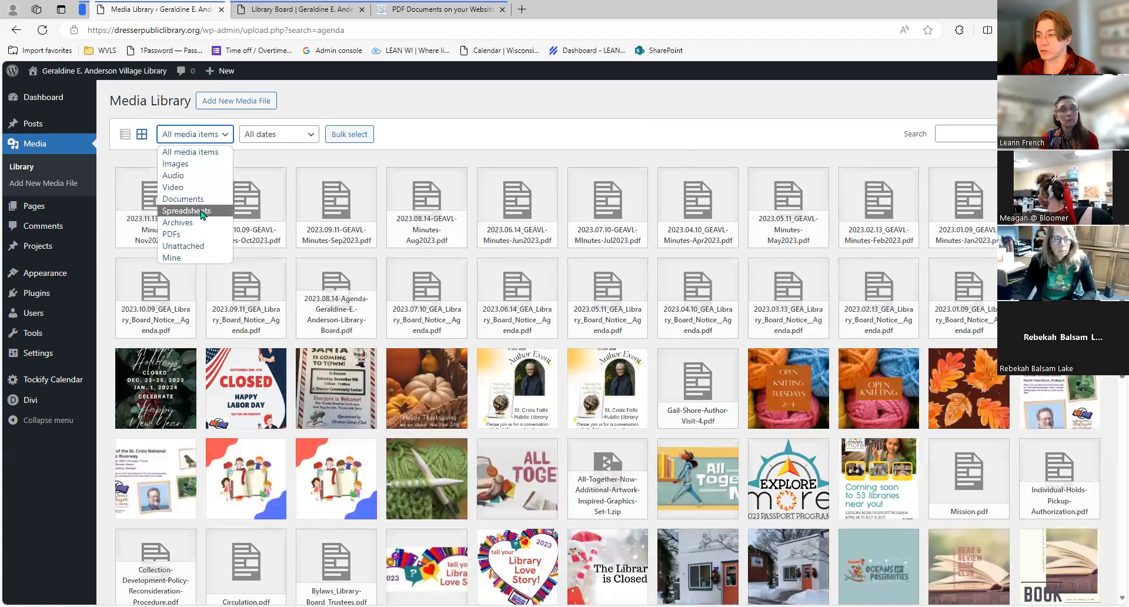
click(203, 212)
click(213, 138)
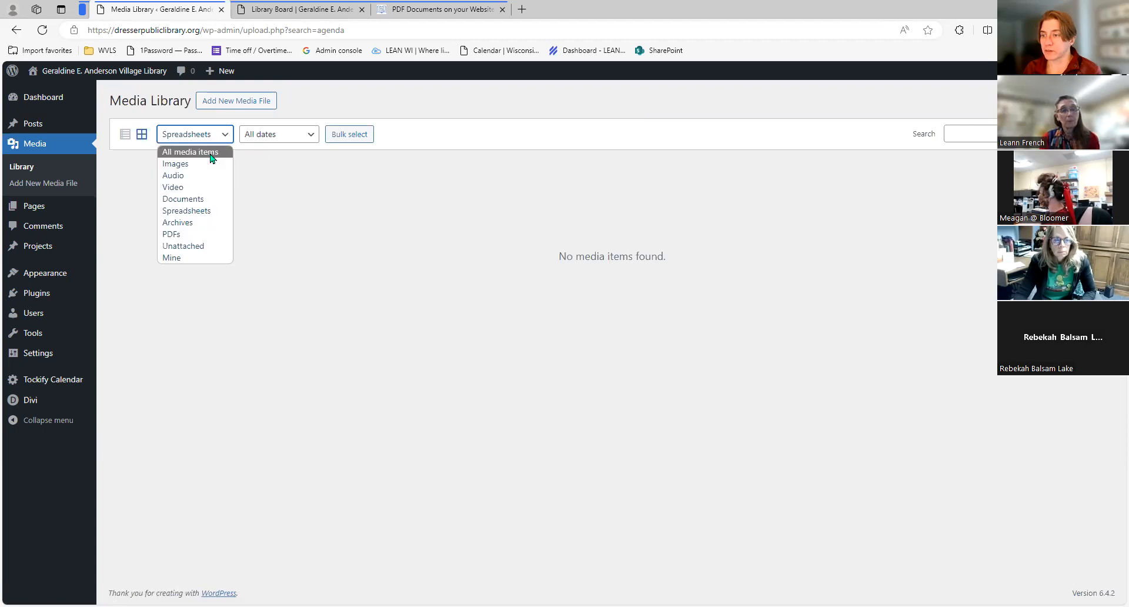
click(212, 154)
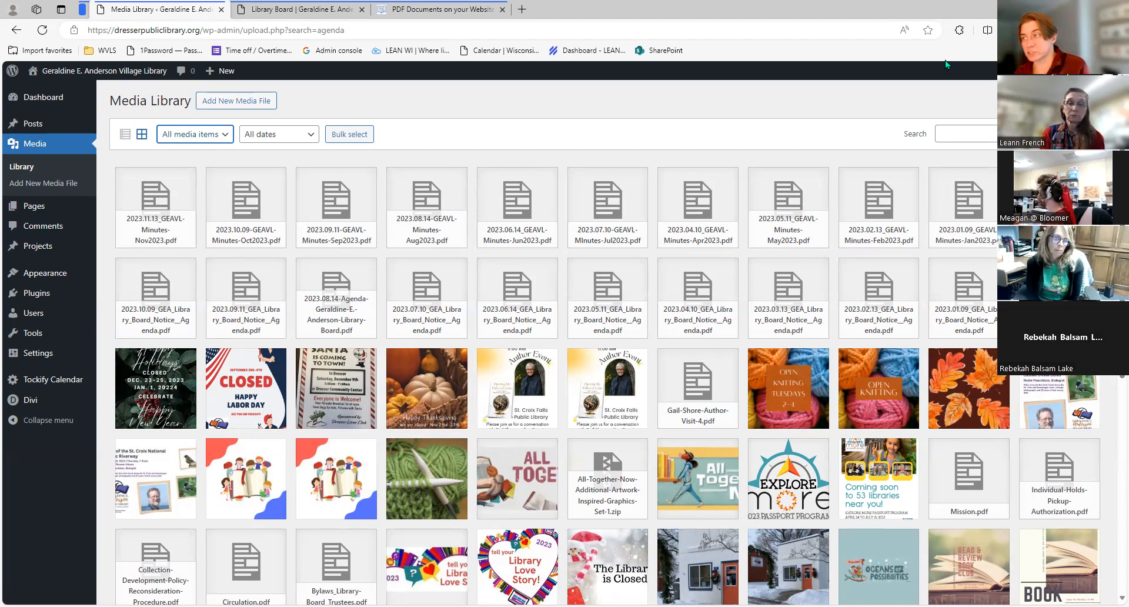
- Open ilovepdf.com in a new browser tab and go to its Compress PDF tool
click(520, 10)
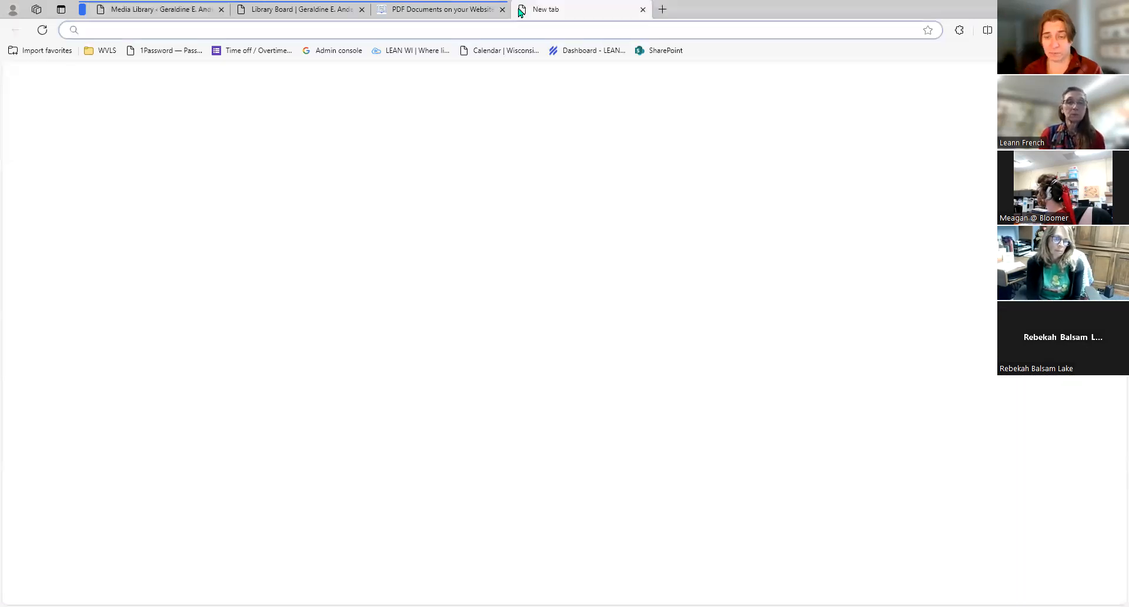
text(ilo)
key(Return)
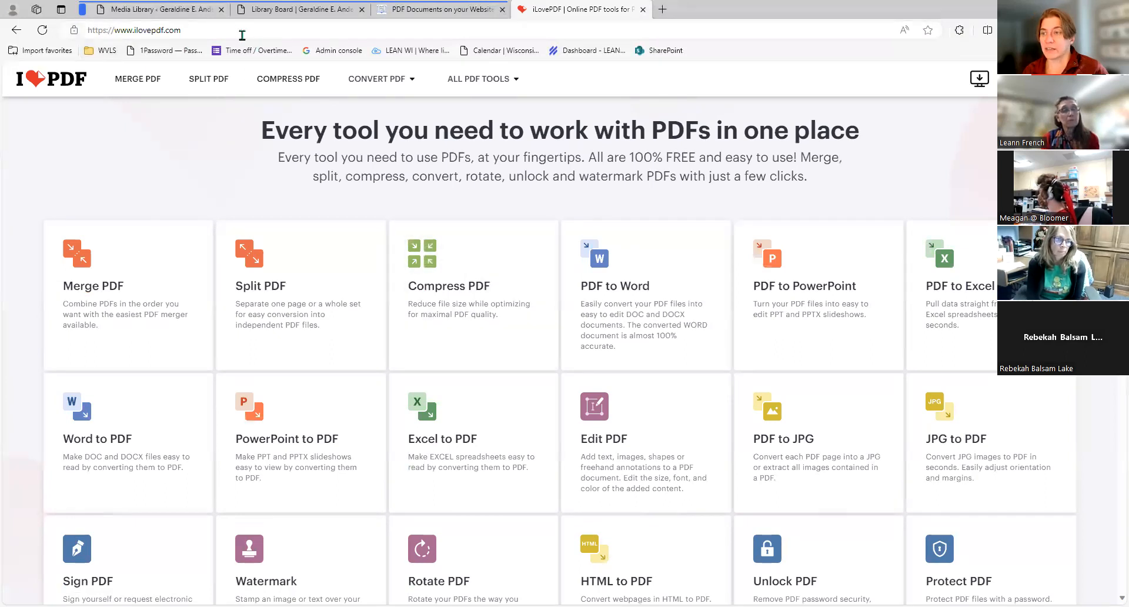
click(469, 281)
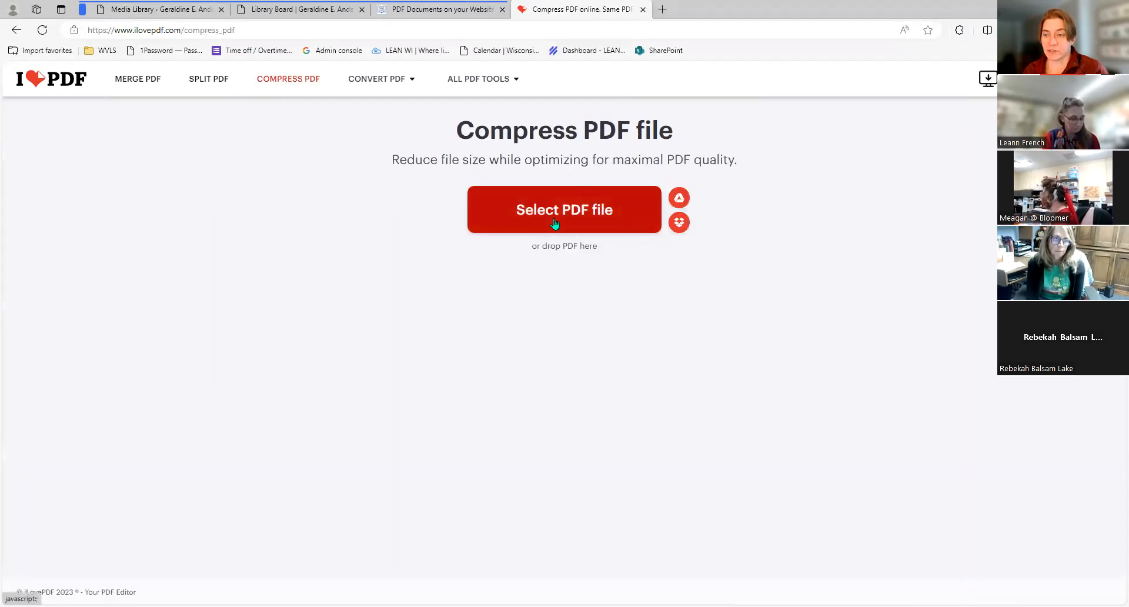
- Load "2024 Board of Trustees calendar" from the Dresser LB Documents folder and compress it
click(587, 218)
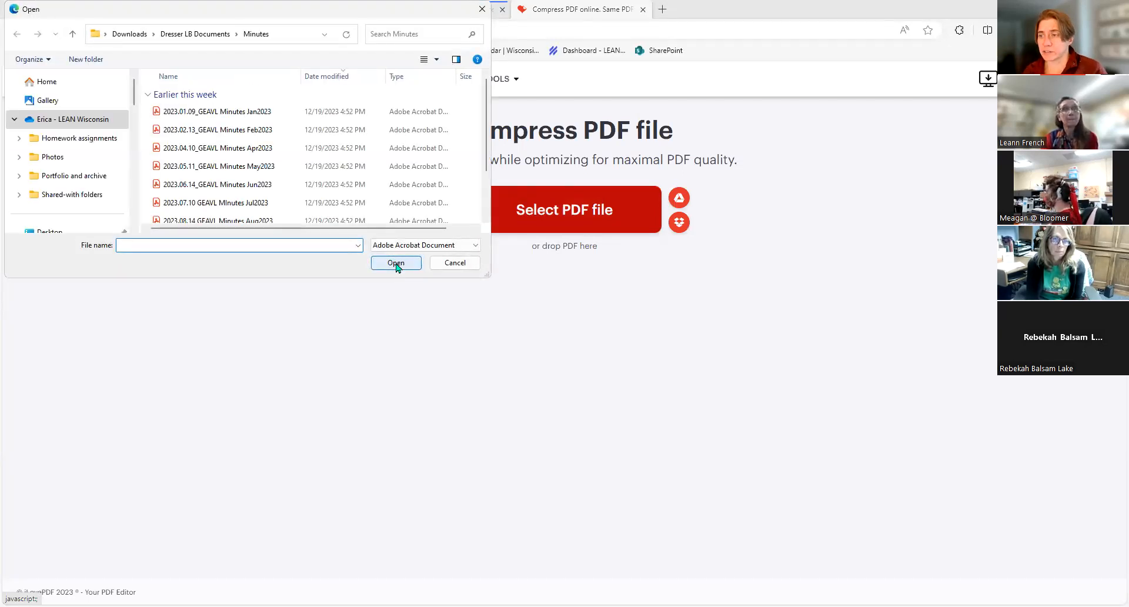
scroll(354, 154, down, 1)
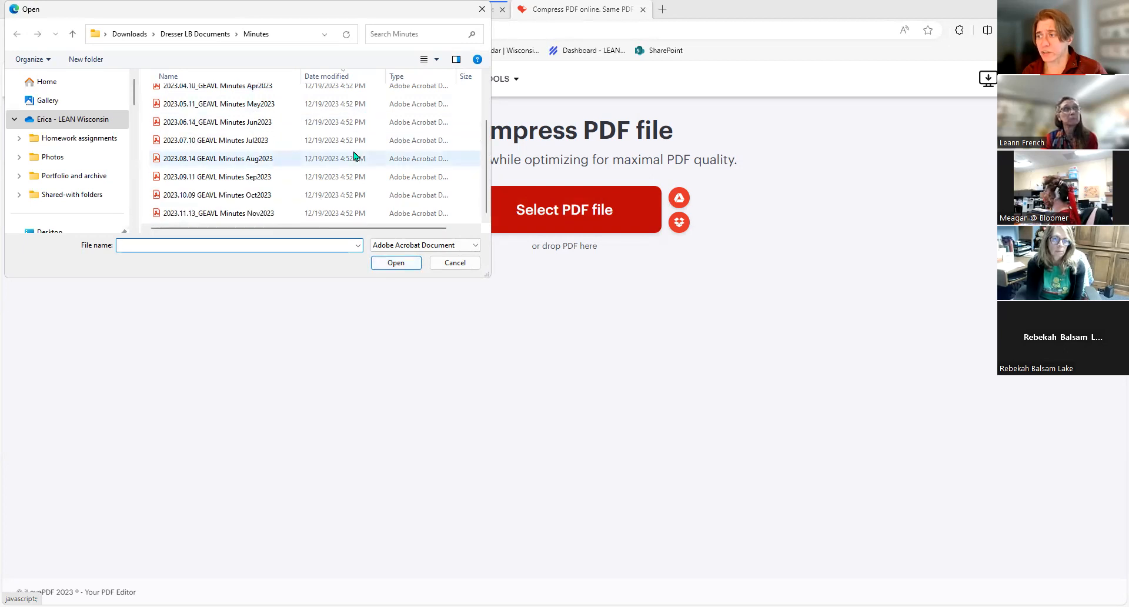
scroll(354, 152, up, 1)
mouse_move(356, 228)
mouse_down()
mouse_move(419, 231)
mouse_move(340, 228)
mouse_up()
scroll(246, 144, up, 1)
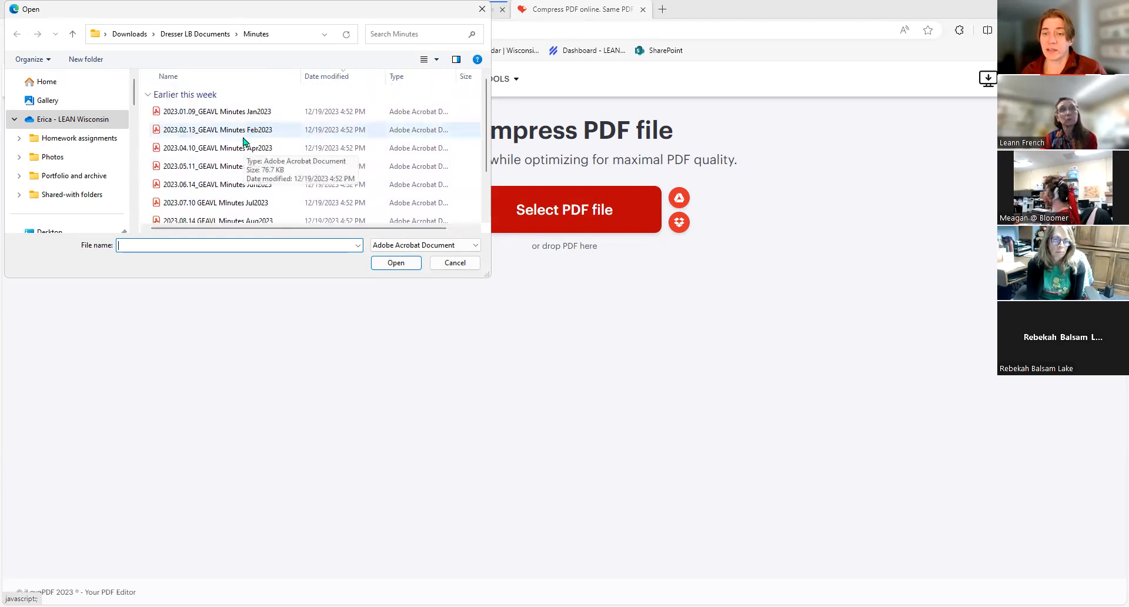
click(215, 36)
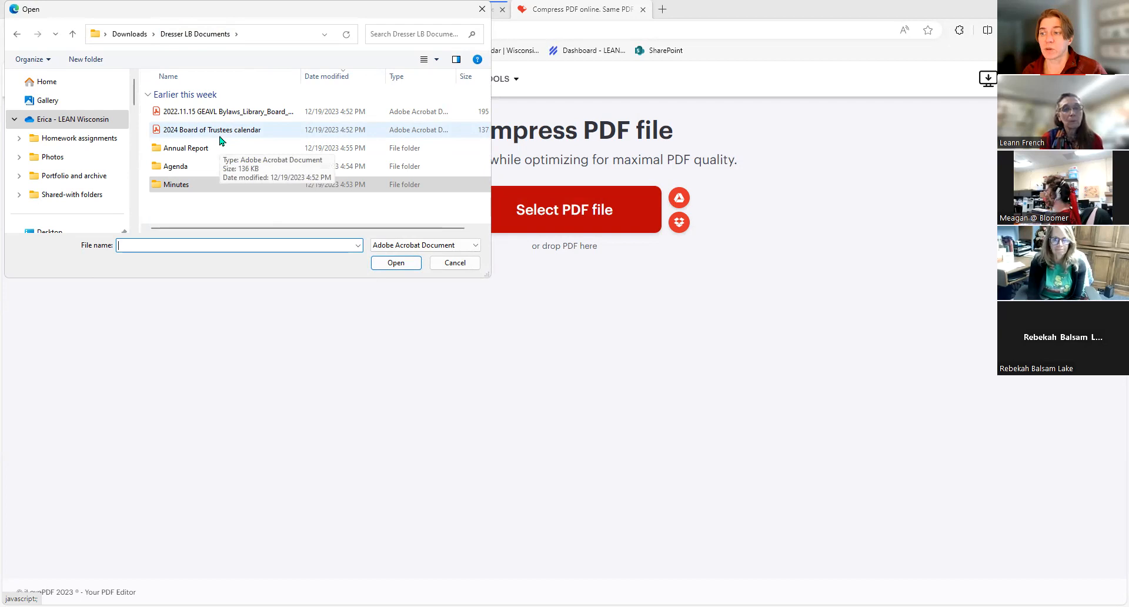
click(220, 135)
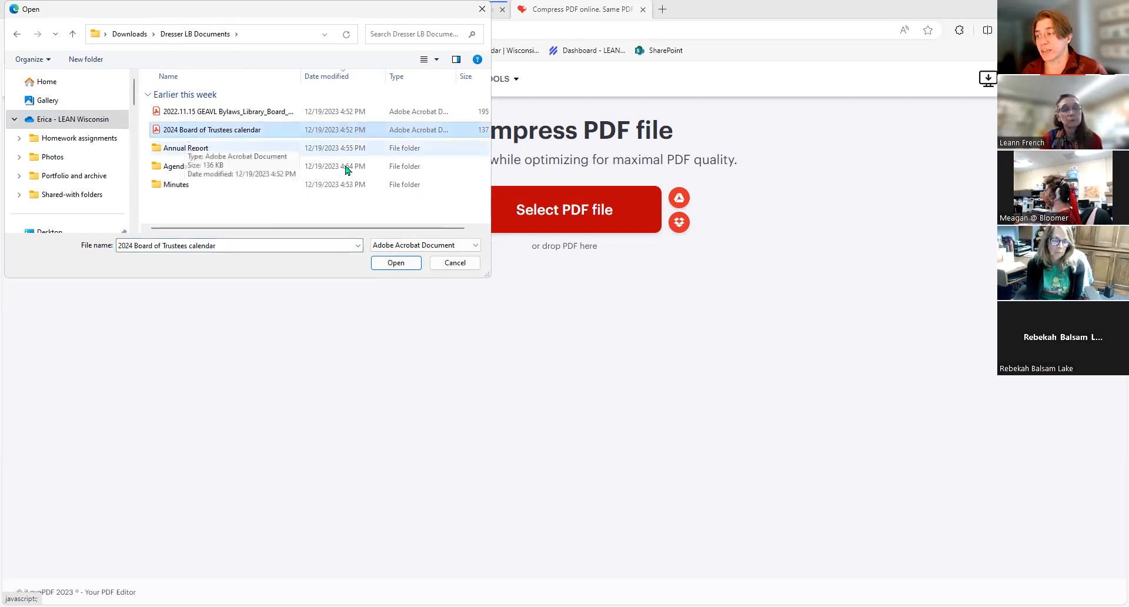
drag(320, 229, 421, 237)
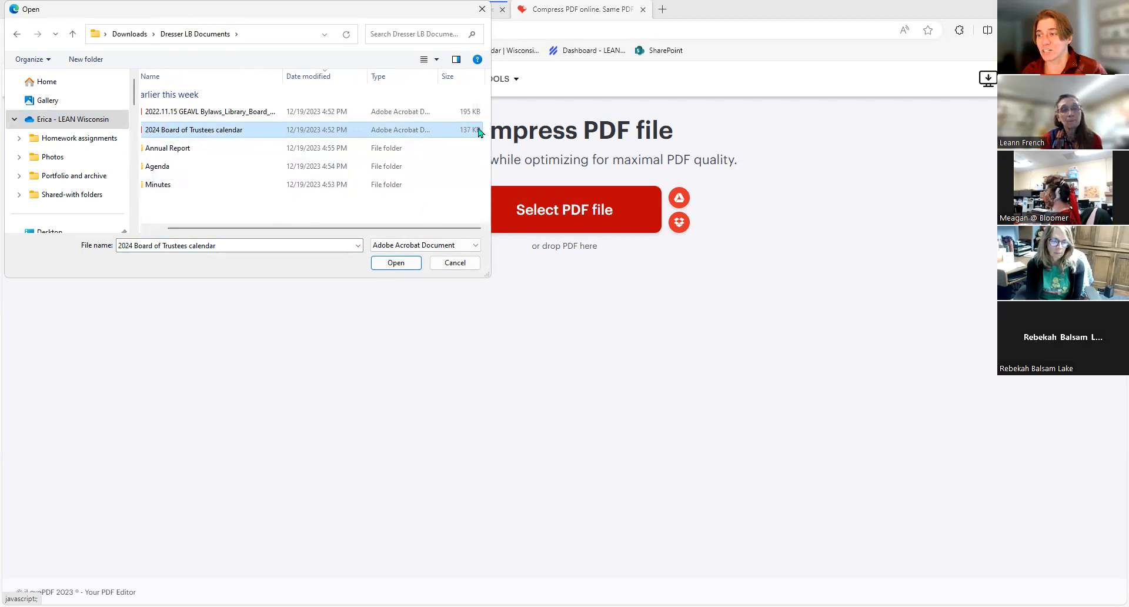
click(406, 263)
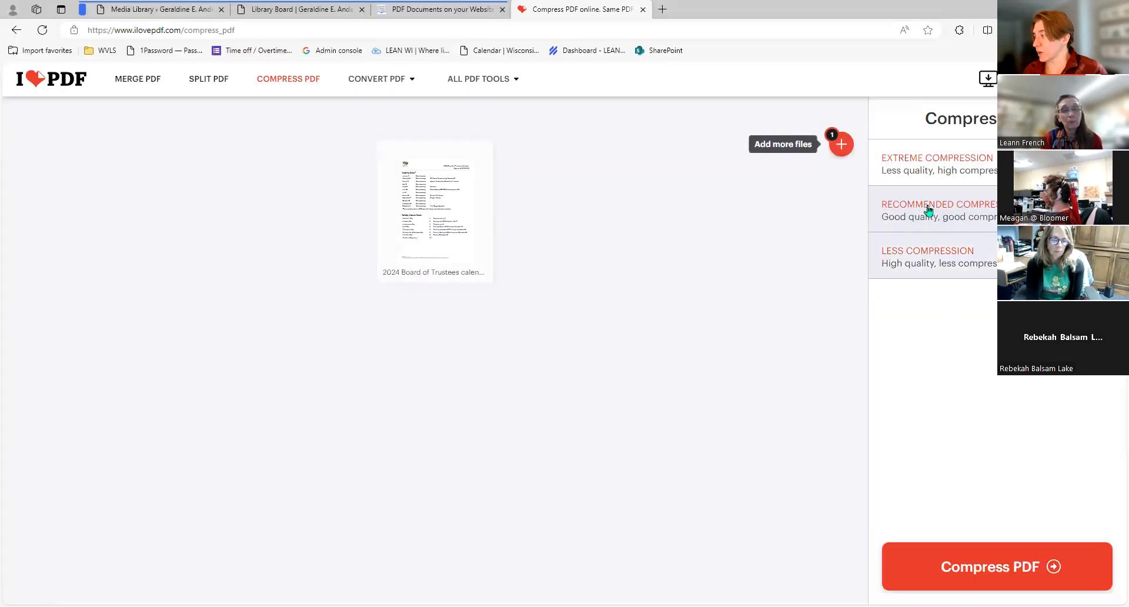
click(990, 568)
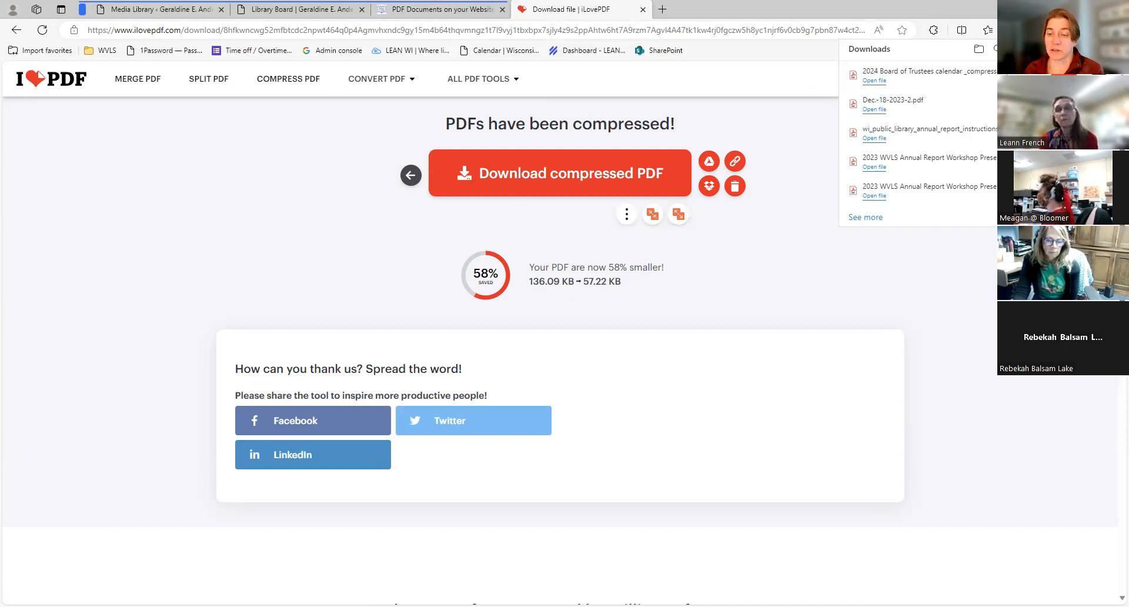
- Return to the site's Media Library and look through the uploaded images and documents
click(249, 14)
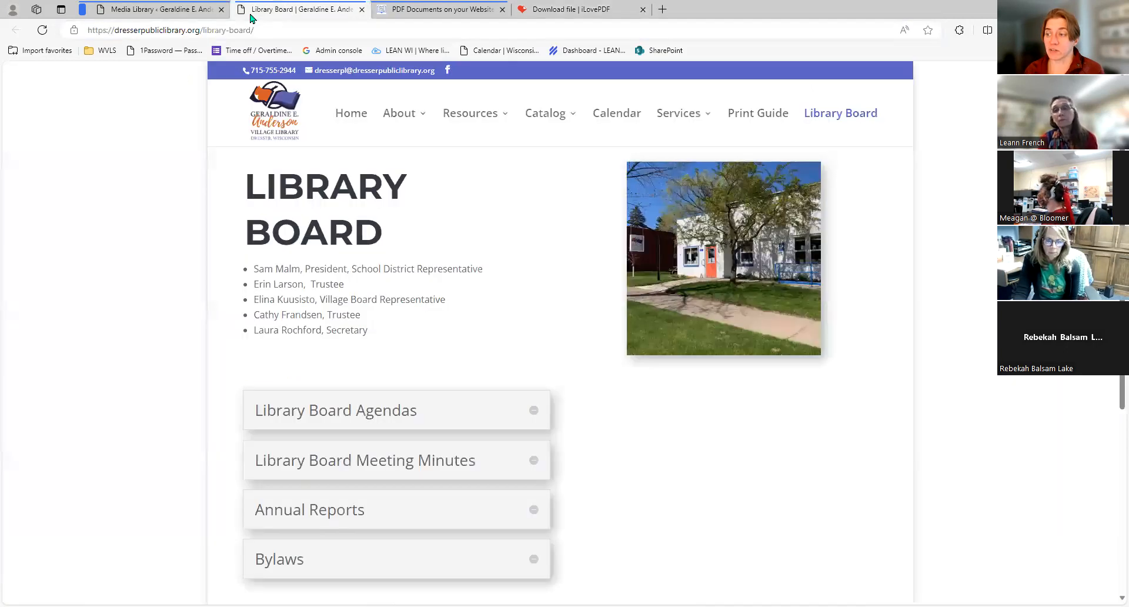
click(141, 15)
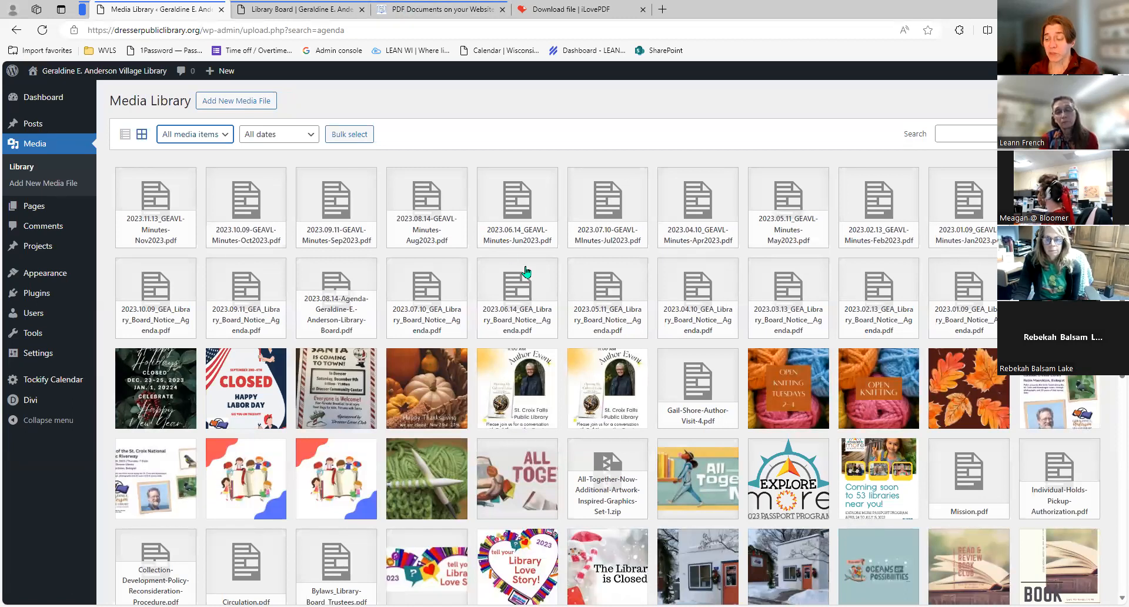
scroll(472, 448, down, 4)
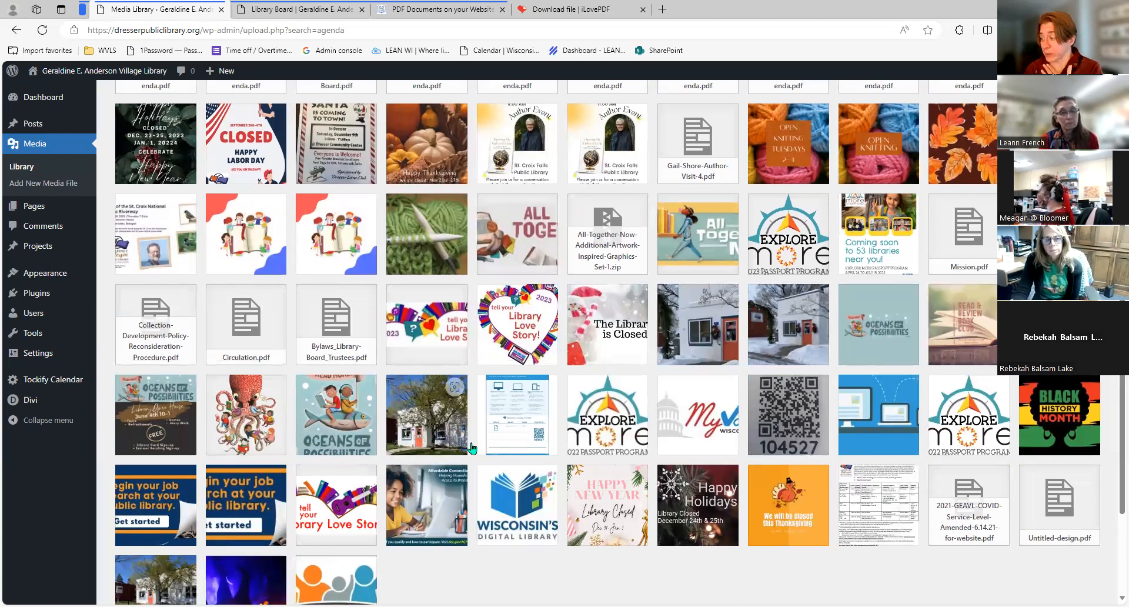
scroll(472, 448, down, 3)
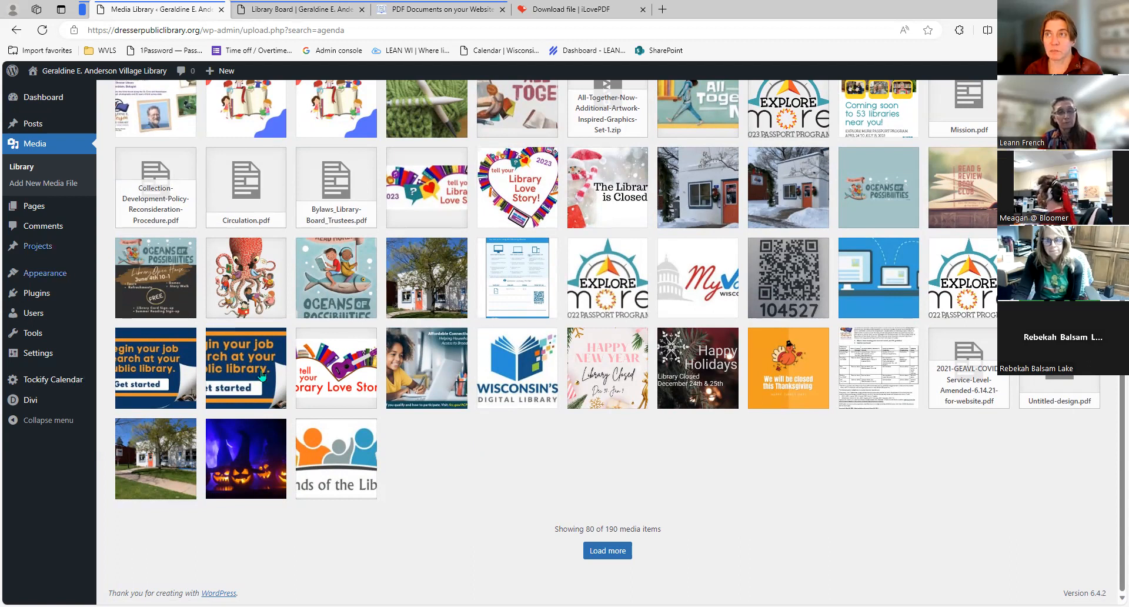
scroll(403, 450, up, 3)
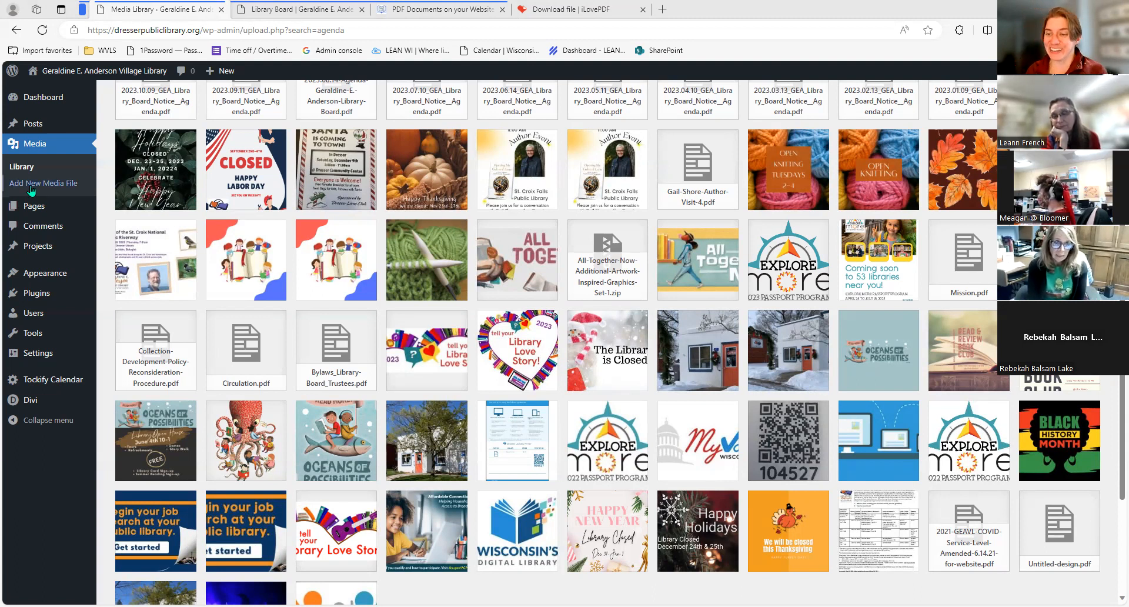
- Go to the site's list of pages and open the Library Board page for editing
mouse_move(33, 207)
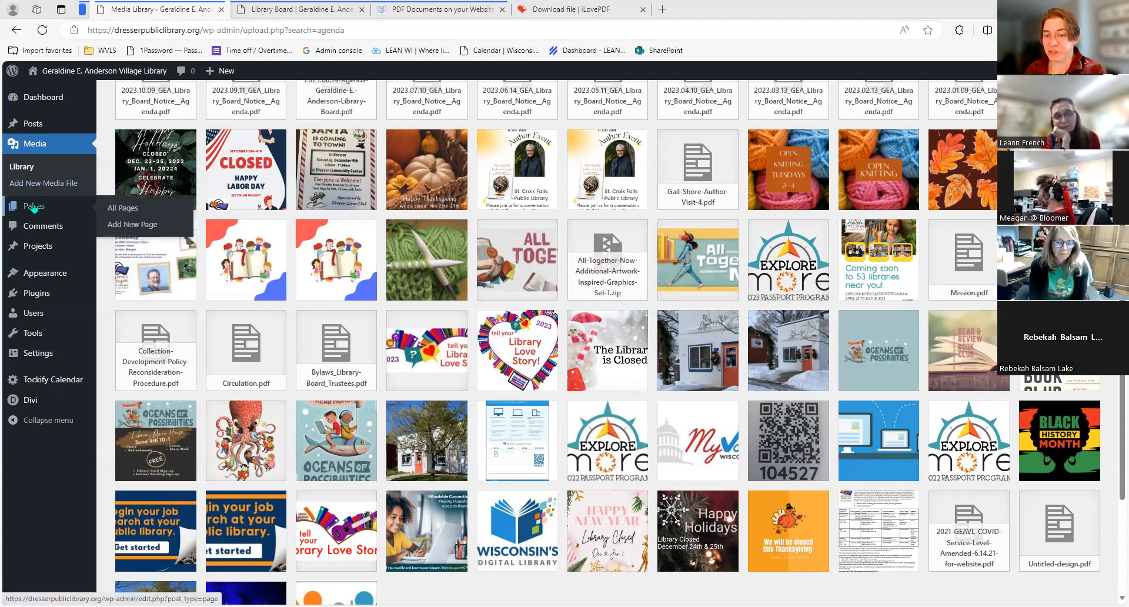
click(33, 207)
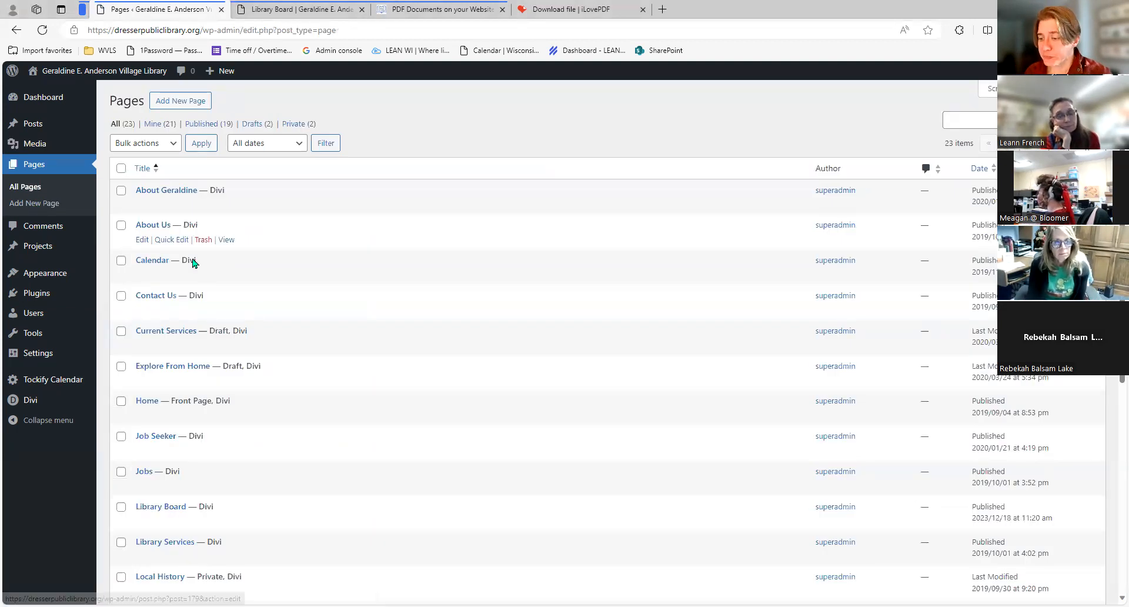
click(173, 507)
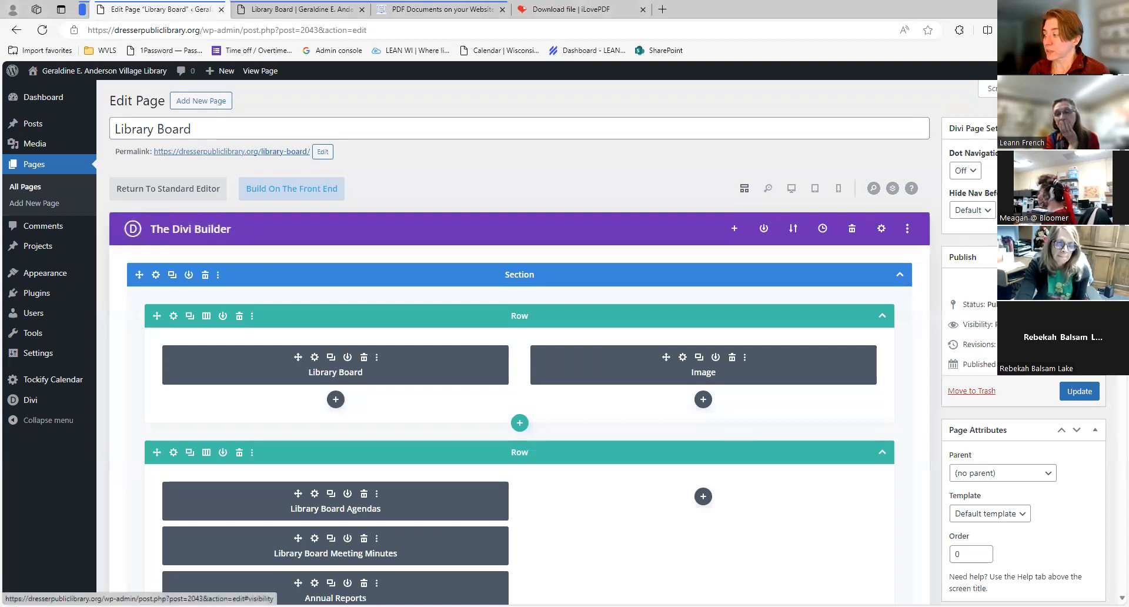
- Open the Library Board page's visibility settings, try Password protected and Private, and select Password protected again
click(1030, 324)
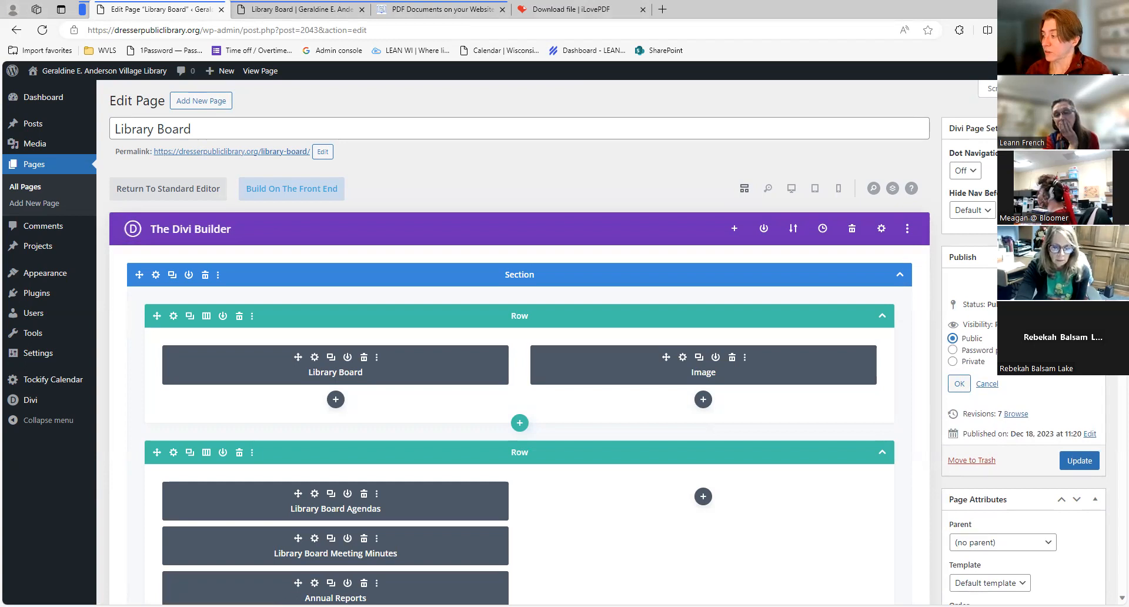
click(952, 350)
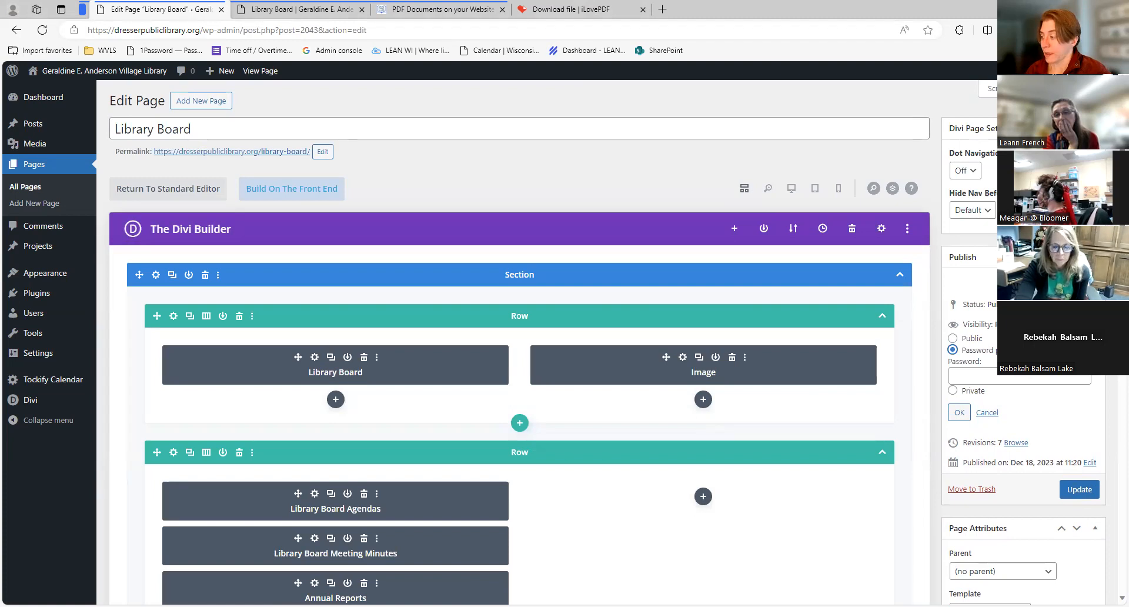
click(976, 376)
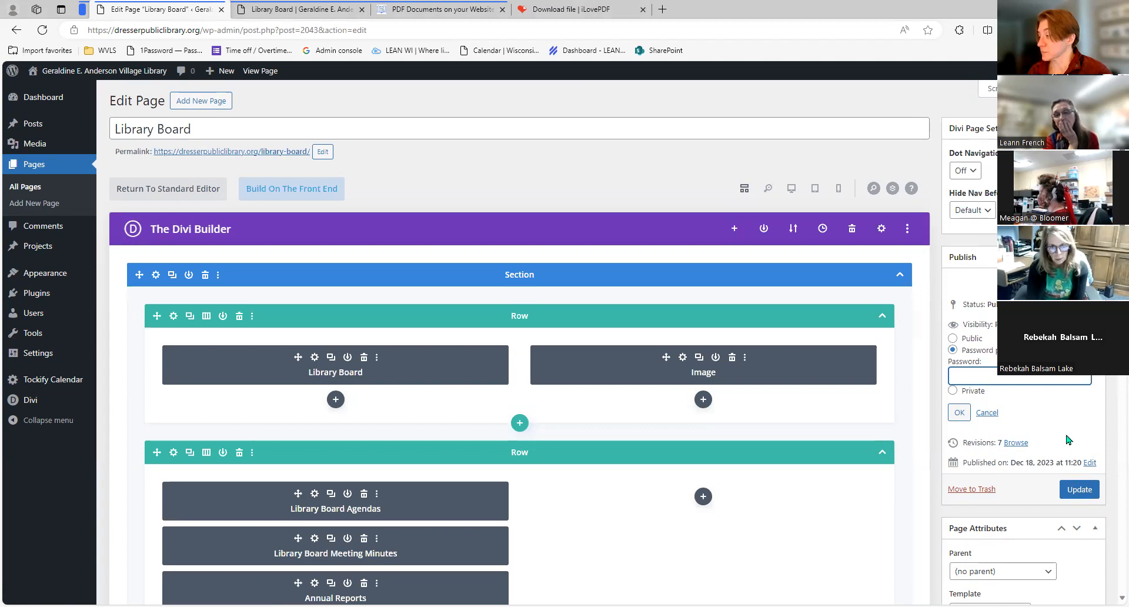
click(953, 391)
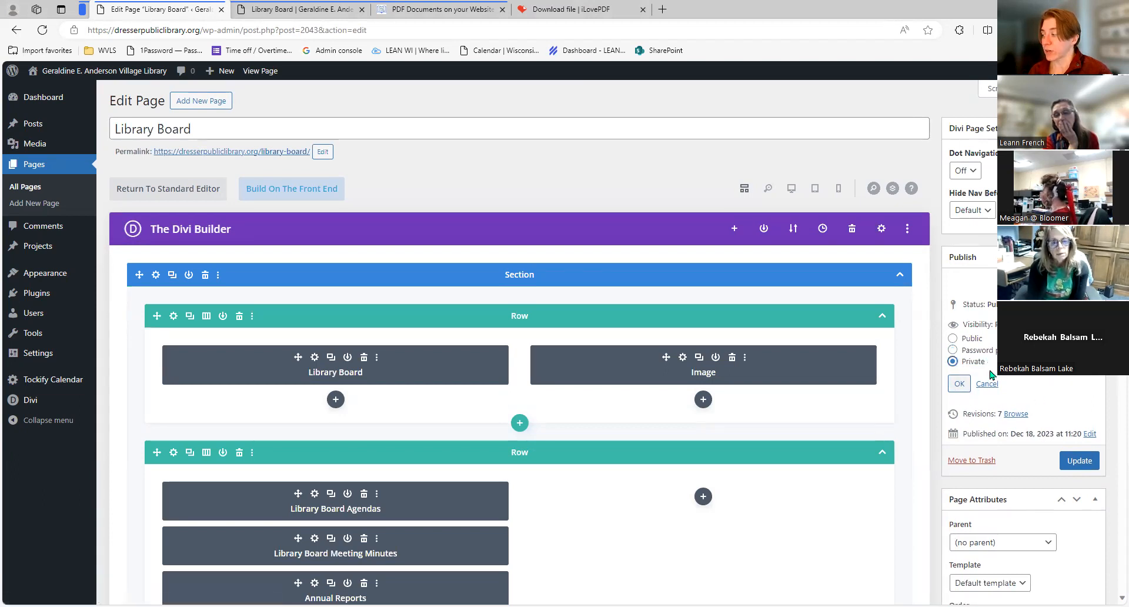
click(953, 350)
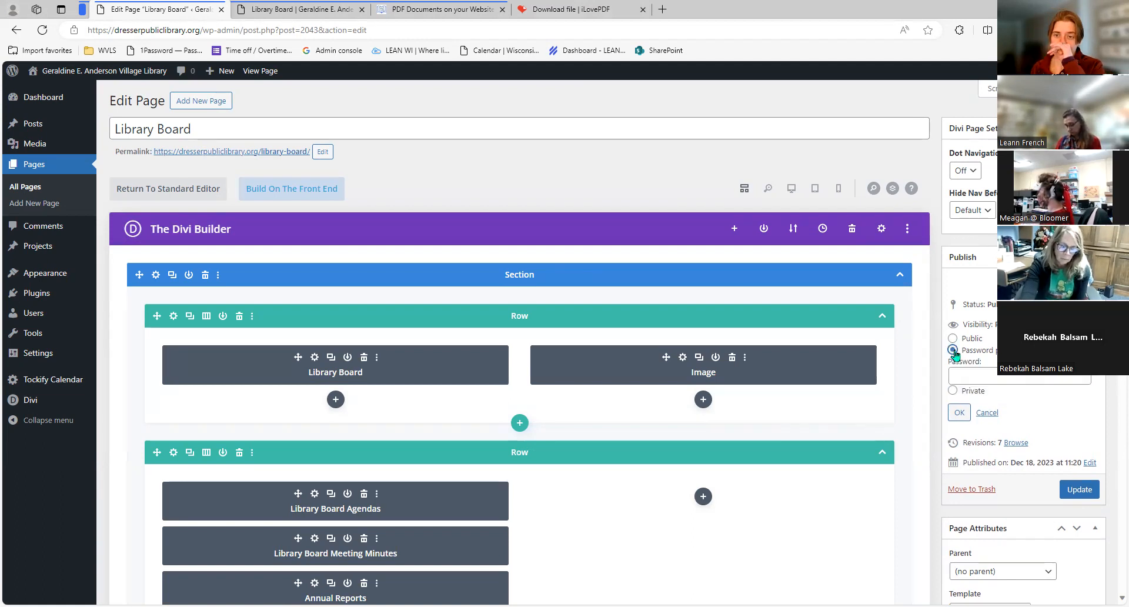